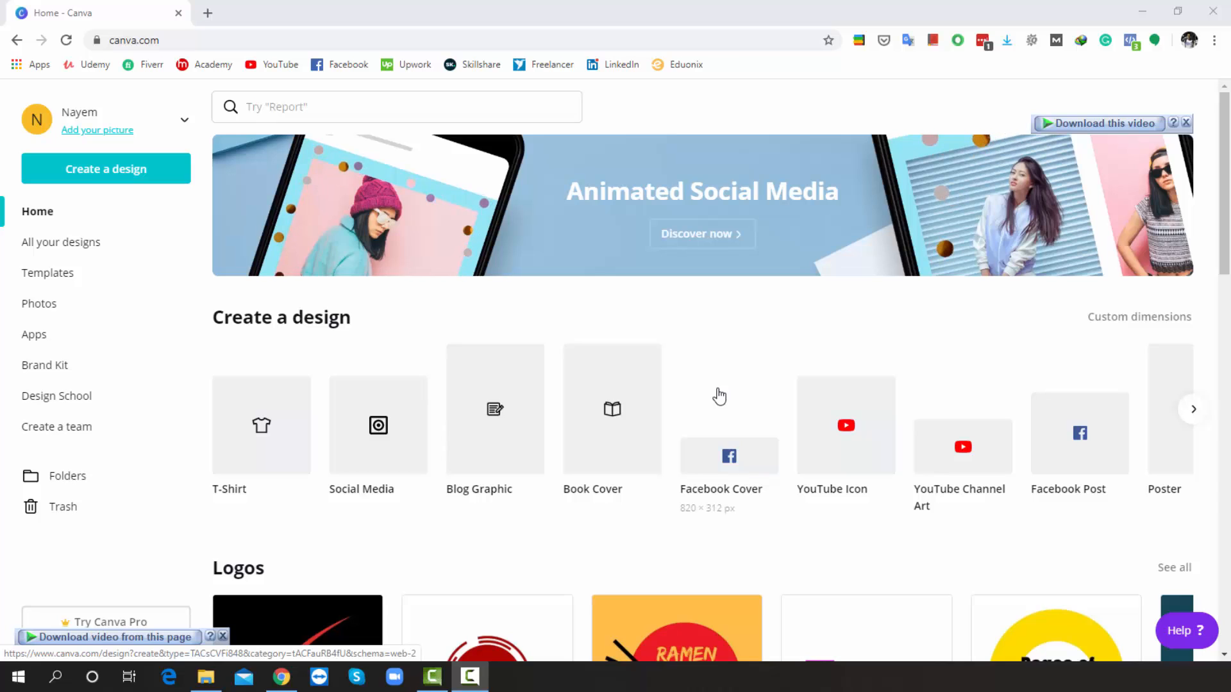
Search the design types for "tshirt" and show the T-Shirt templates.
left_click(299, 104)
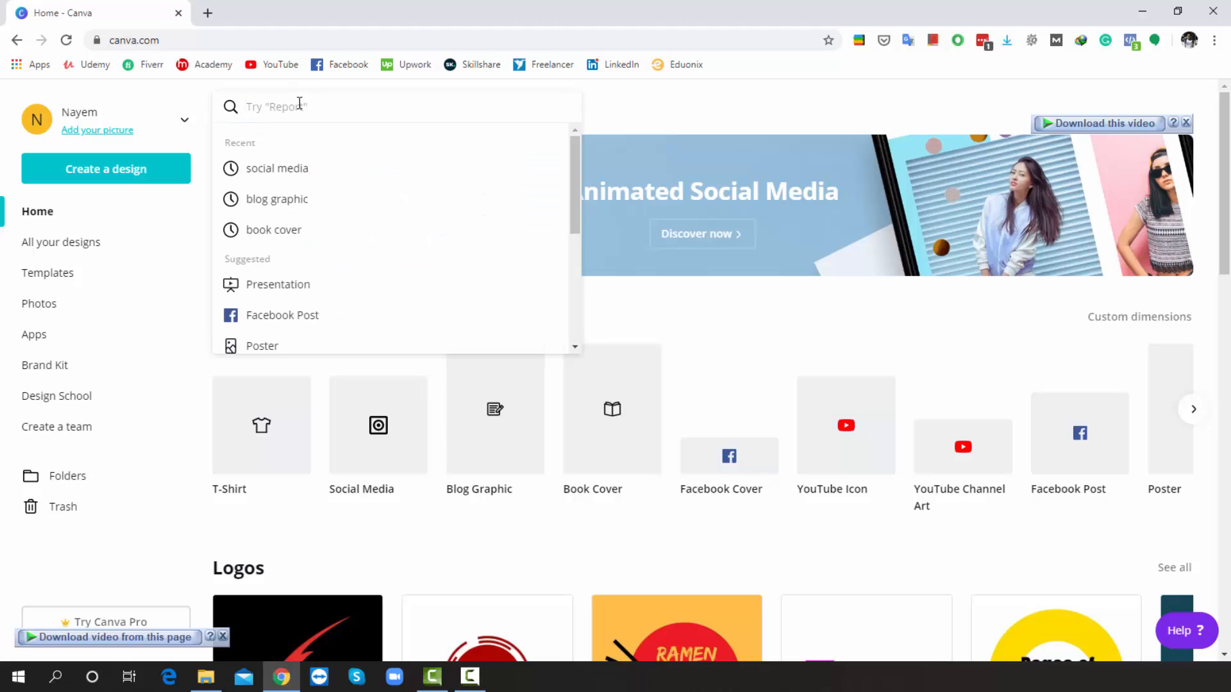
type("tshirt")
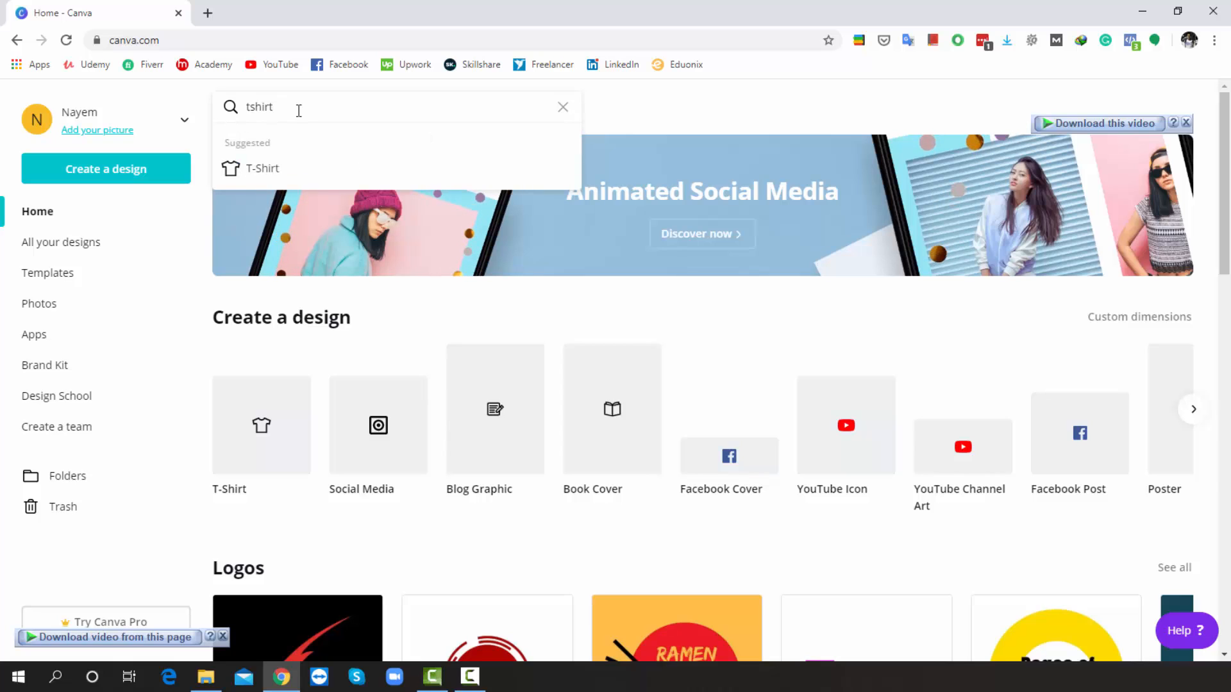
left_click(258, 183)
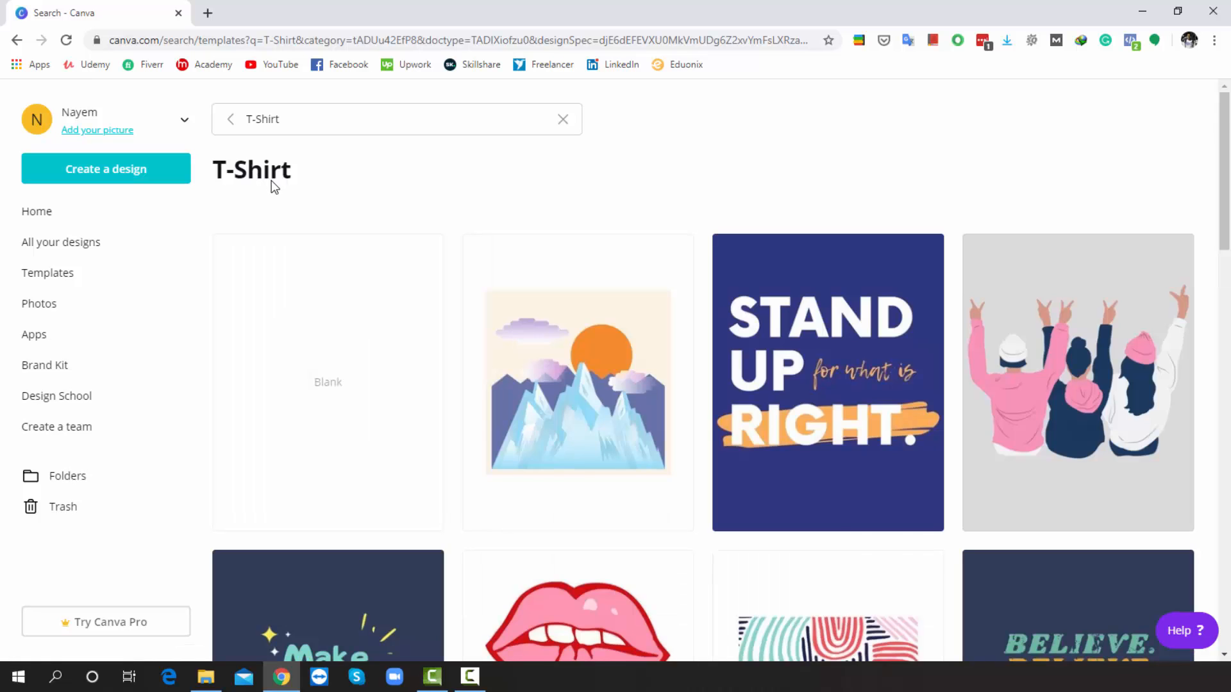
Browse the T-shirt templates and open the black "Protect Our Planet" design with the hand holding a globe.
scroll(269, 184, "down", 7)
scroll(284, 205, "down", 5)
scroll(284, 205, "down", 10)
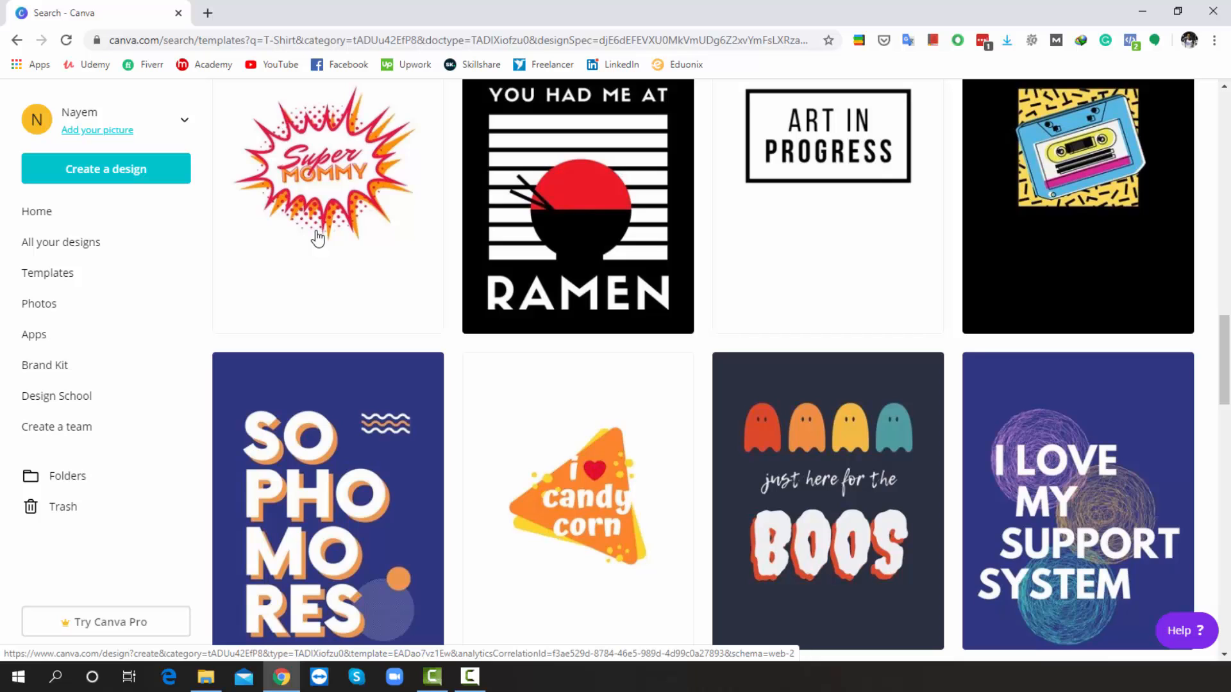
scroll(318, 238, "down", 9)
scroll(318, 238, "down", 5)
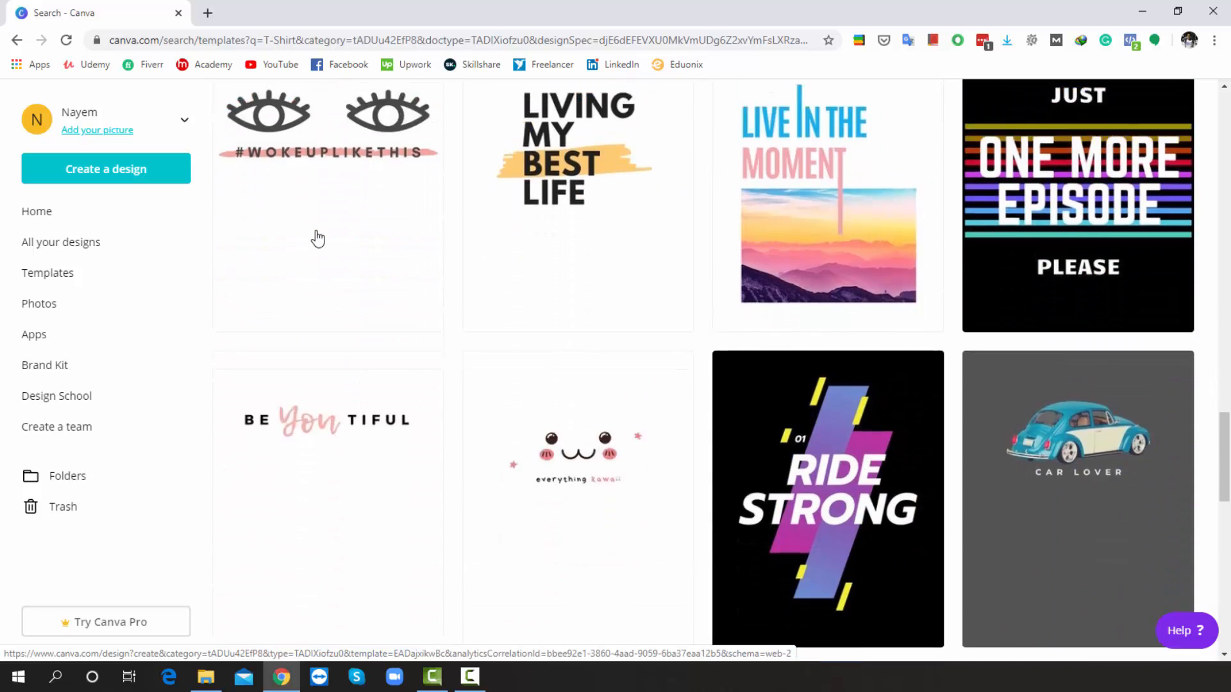
scroll(317, 239, "down", 7)
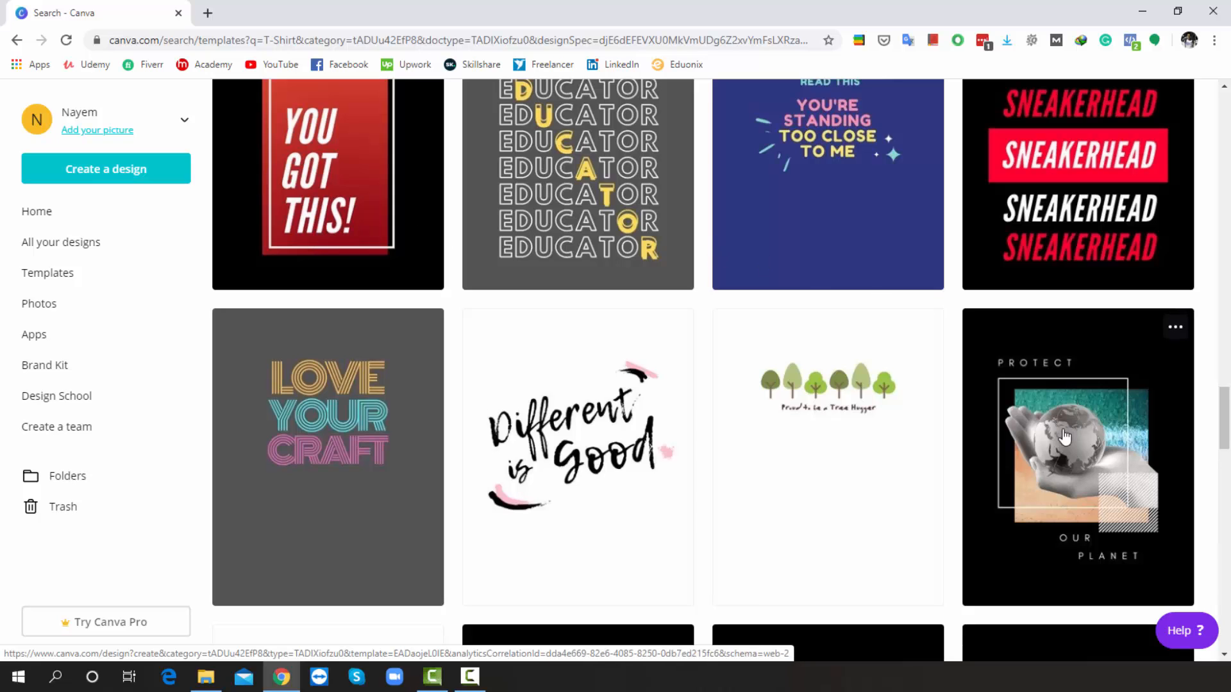
left_click(1065, 438)
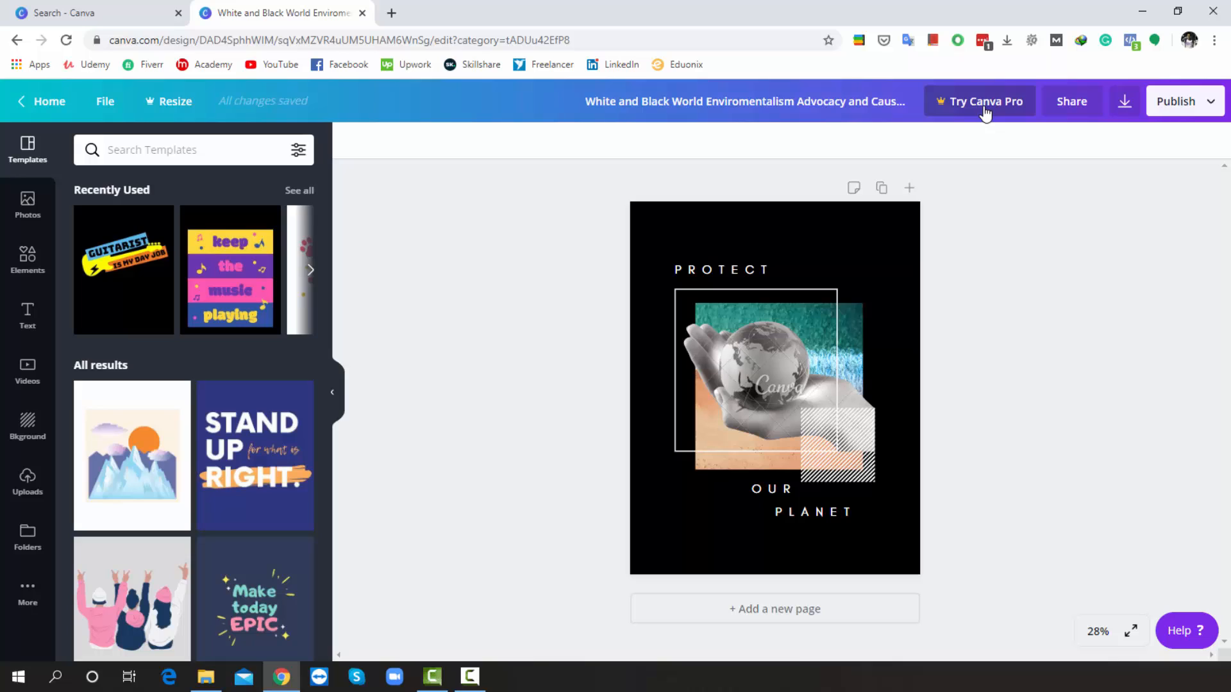
Delete the white outline frame and the watermarked hand-with-globe image, keeping the beach photo behind them.
left_click(757, 342)
left_click(762, 373)
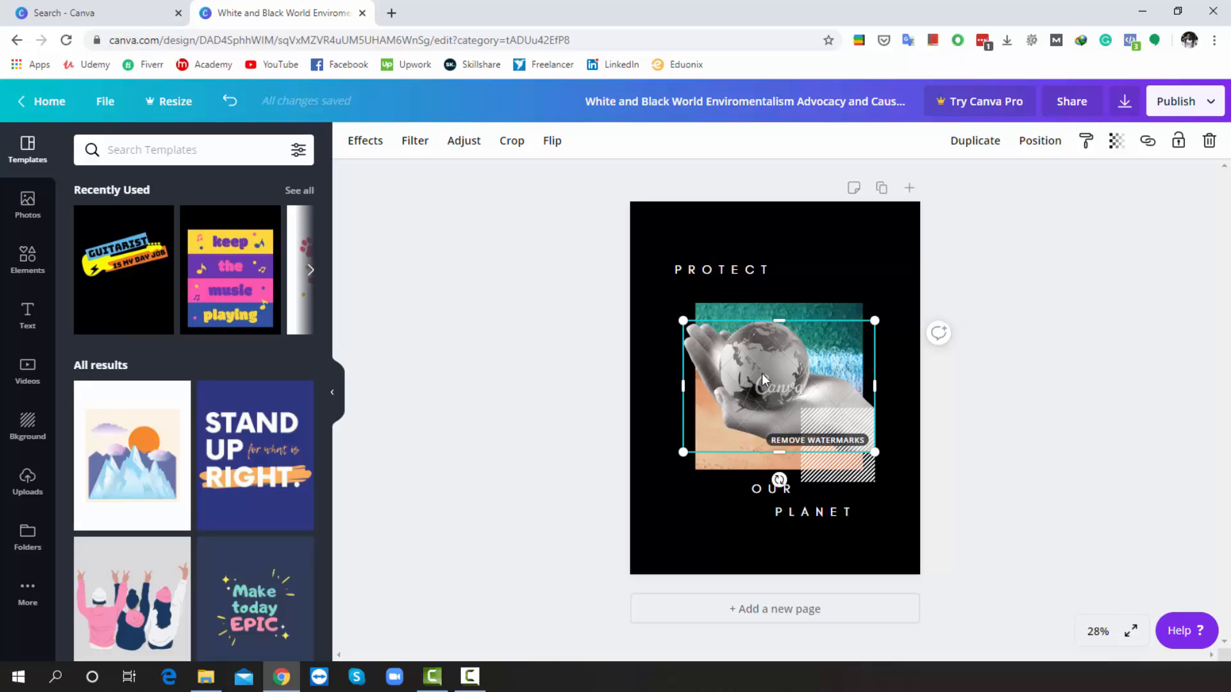
right_click(761, 373)
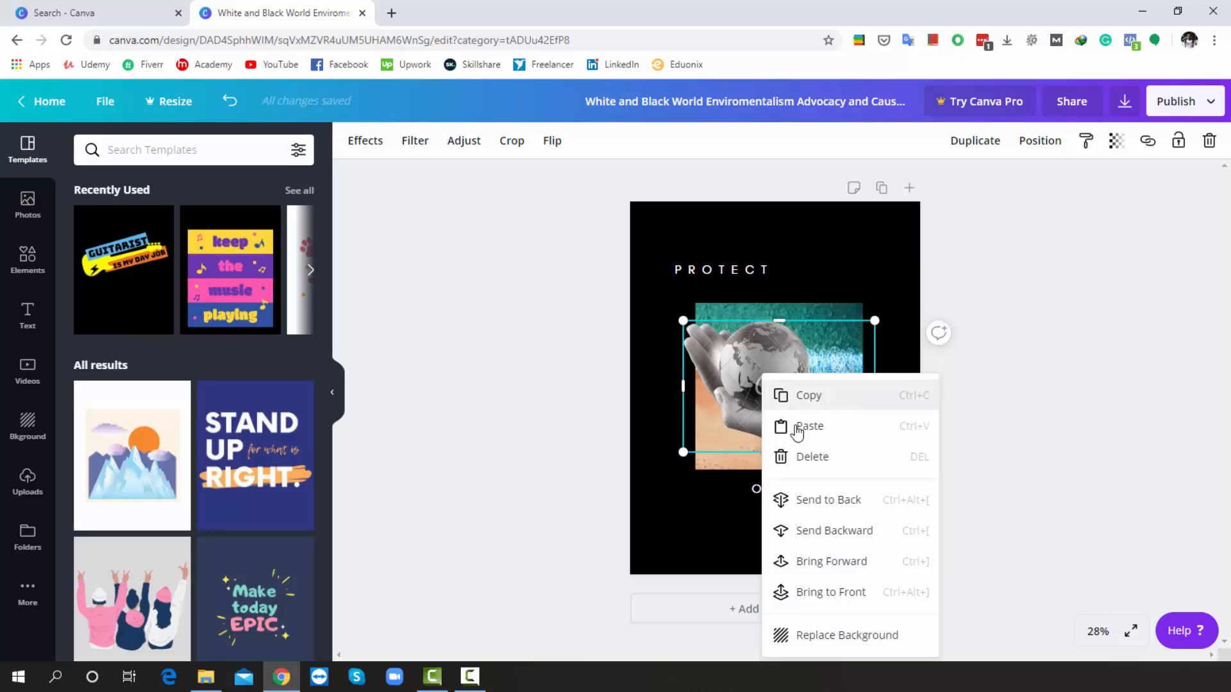
left_click(809, 459)
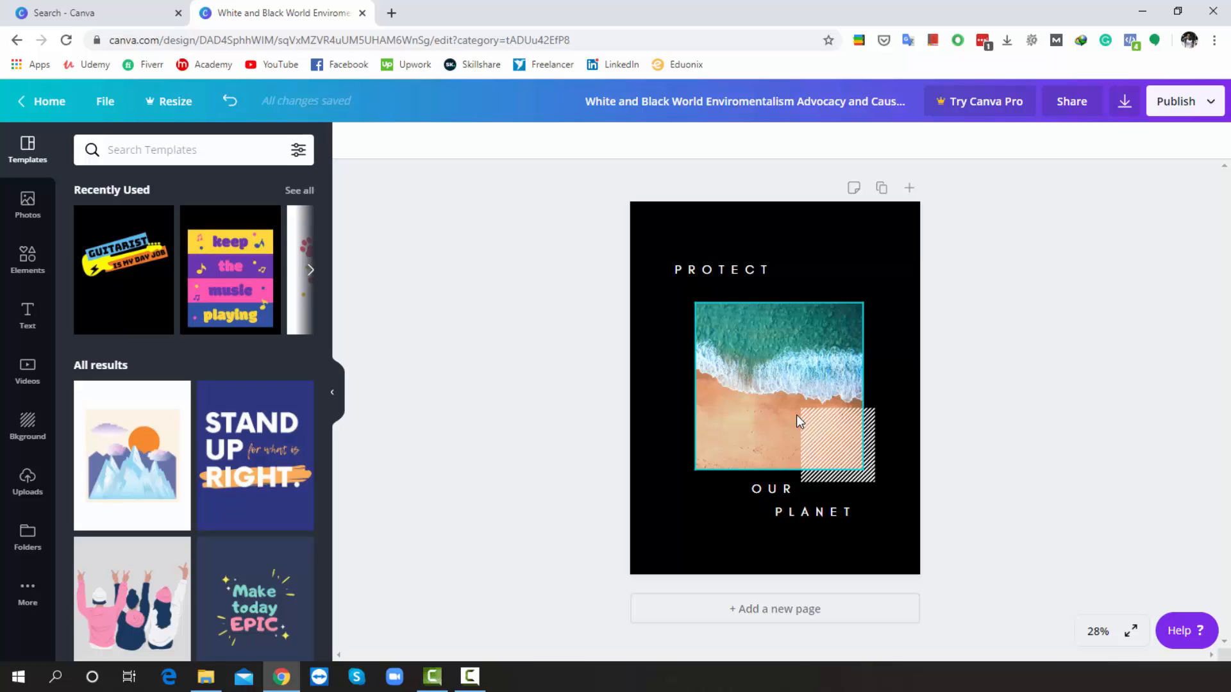
Open the Pixabay website in a new browser tab.
left_click(391, 12)
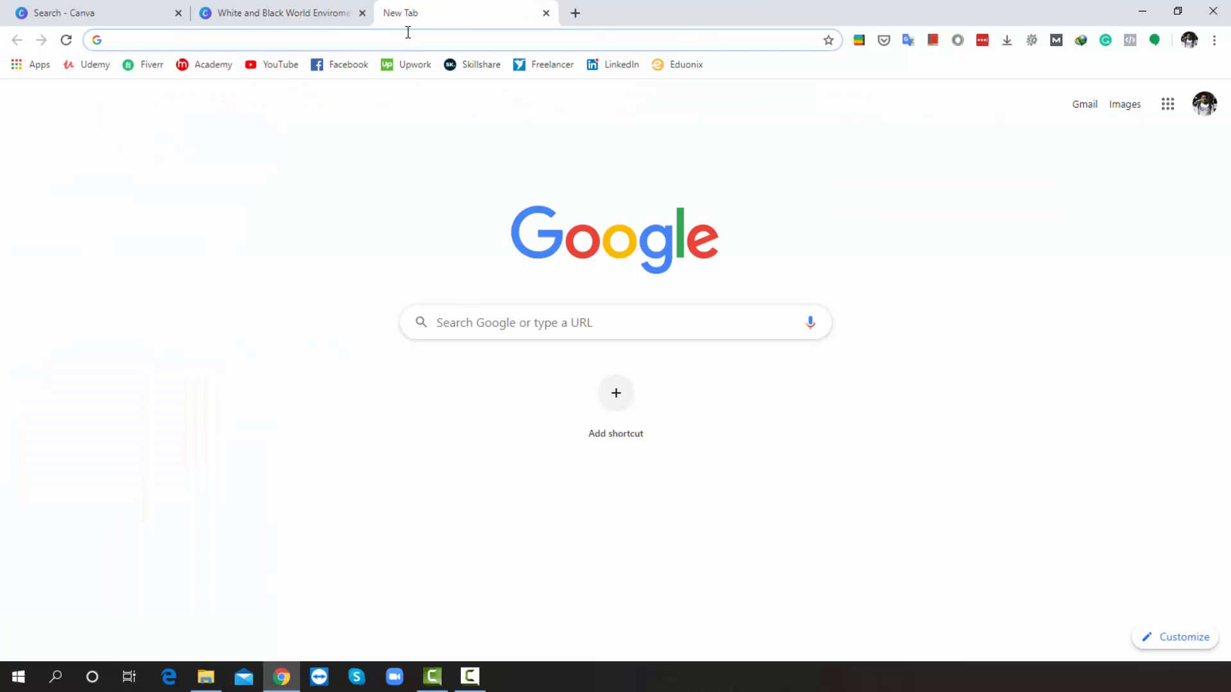
type("pixaba")
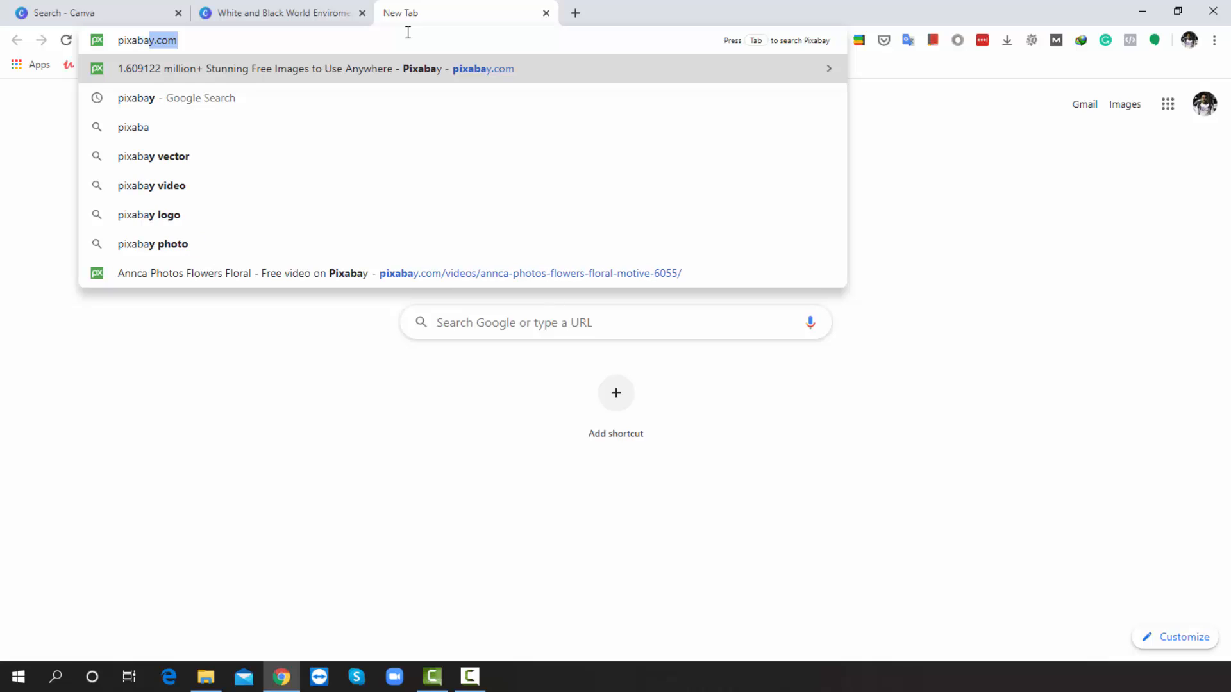
key("Return")
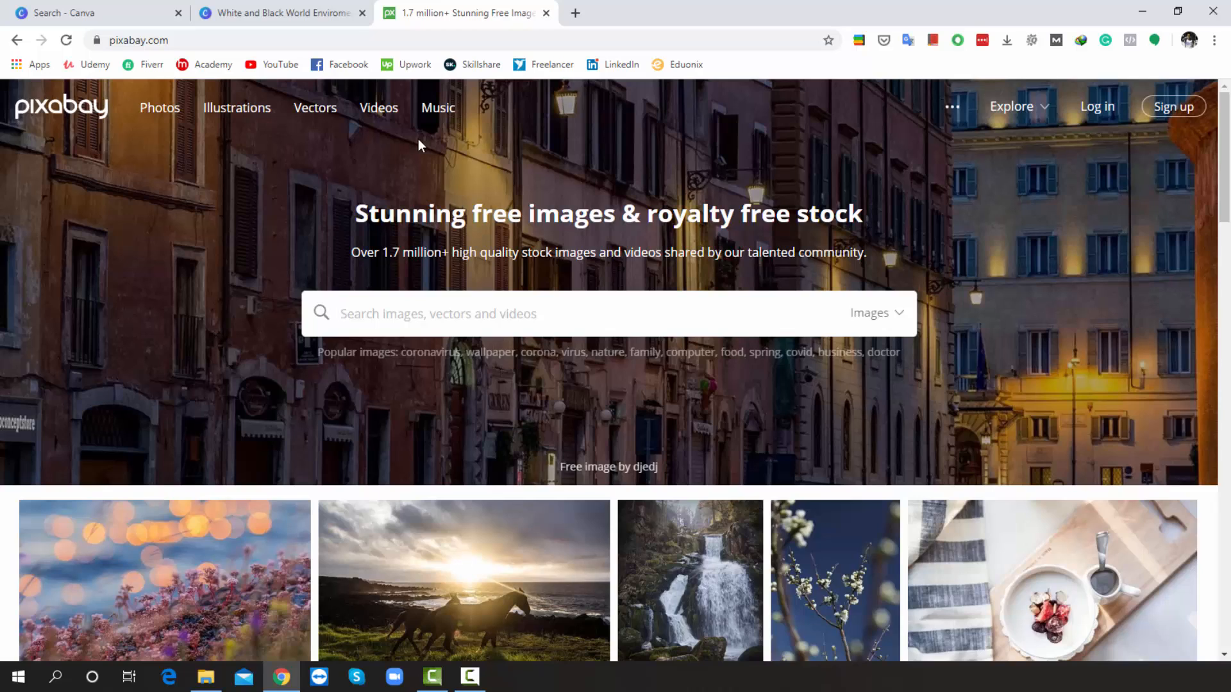
Search Pixabay for "global" with the results limited to vector graphics.
left_click(363, 307)
type("glob")
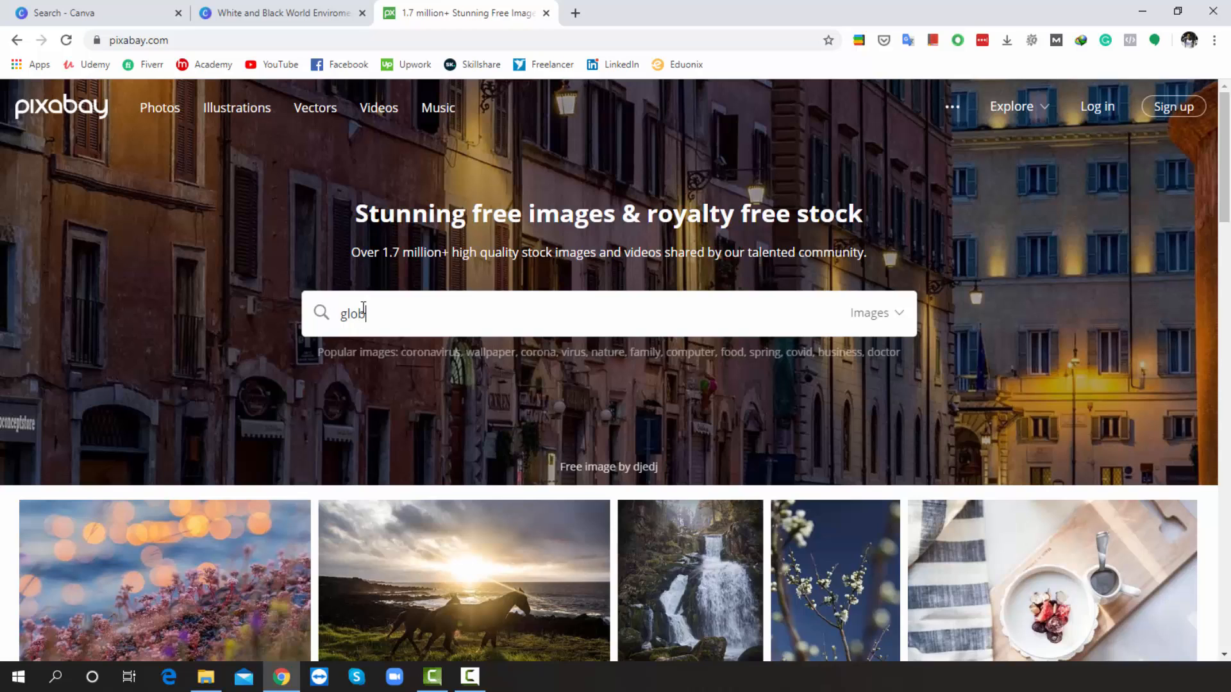
type("al")
left_click(901, 313)
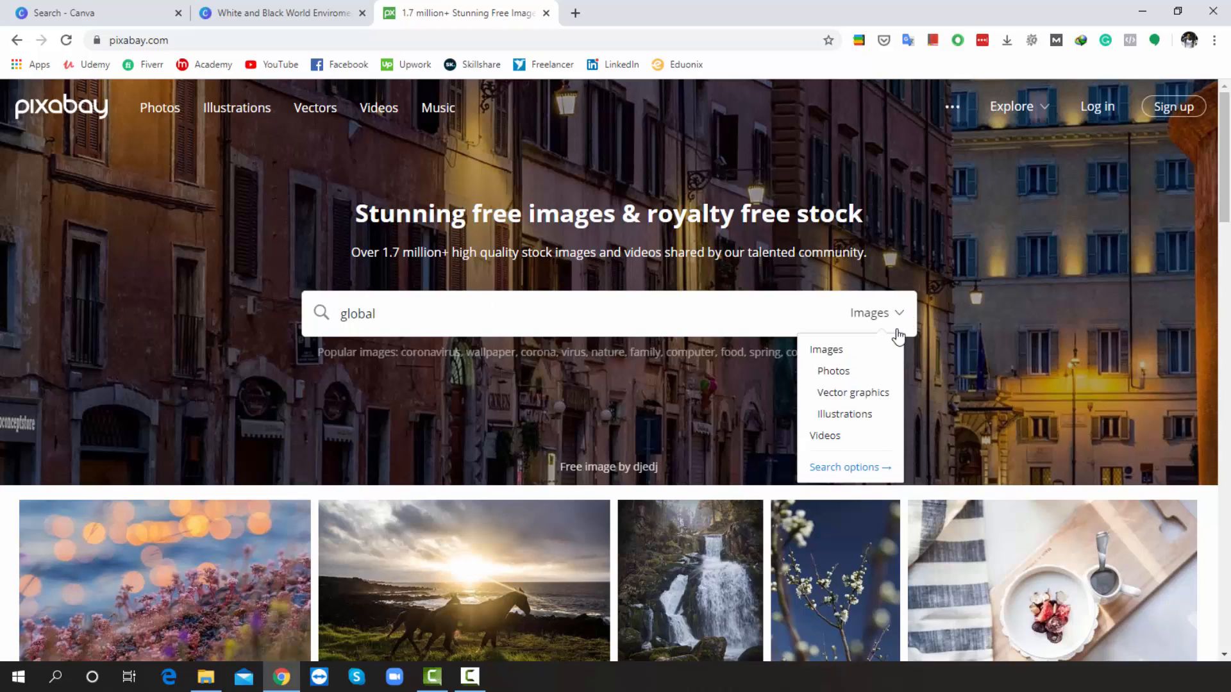
left_click(862, 393)
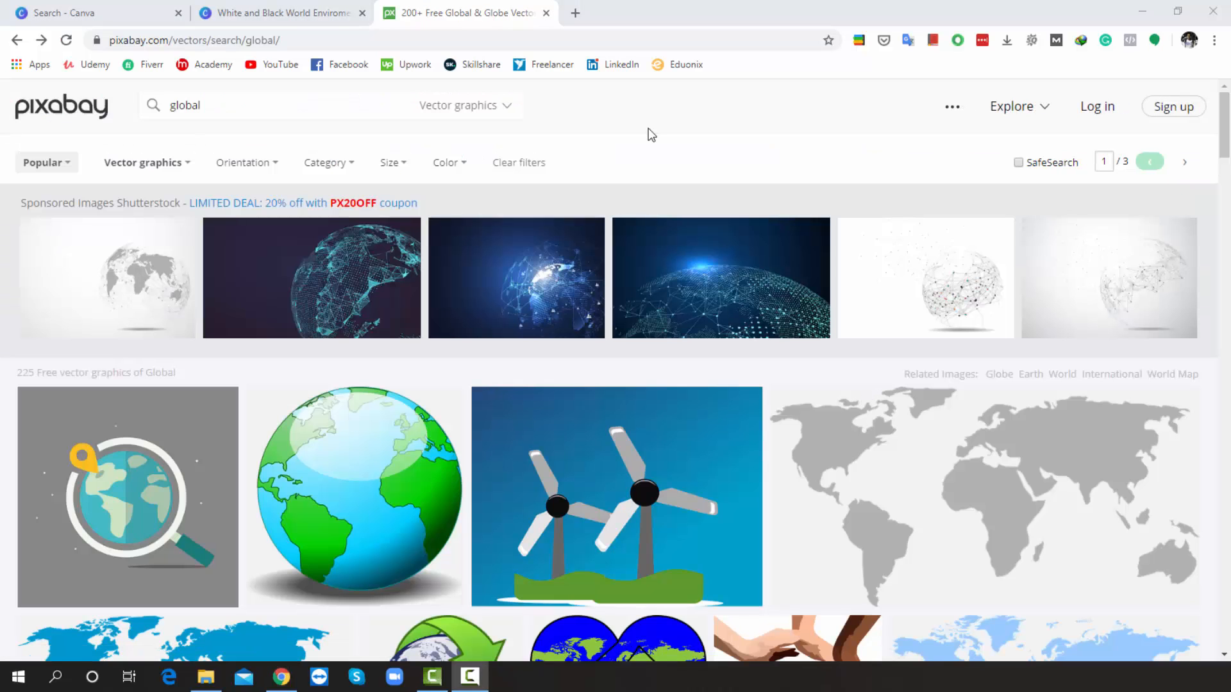
Browse the vector results and open the glossy blue and green Earth globe with a shadow beneath it.
scroll(651, 133, "down", 3)
scroll(651, 133, "down", 3)
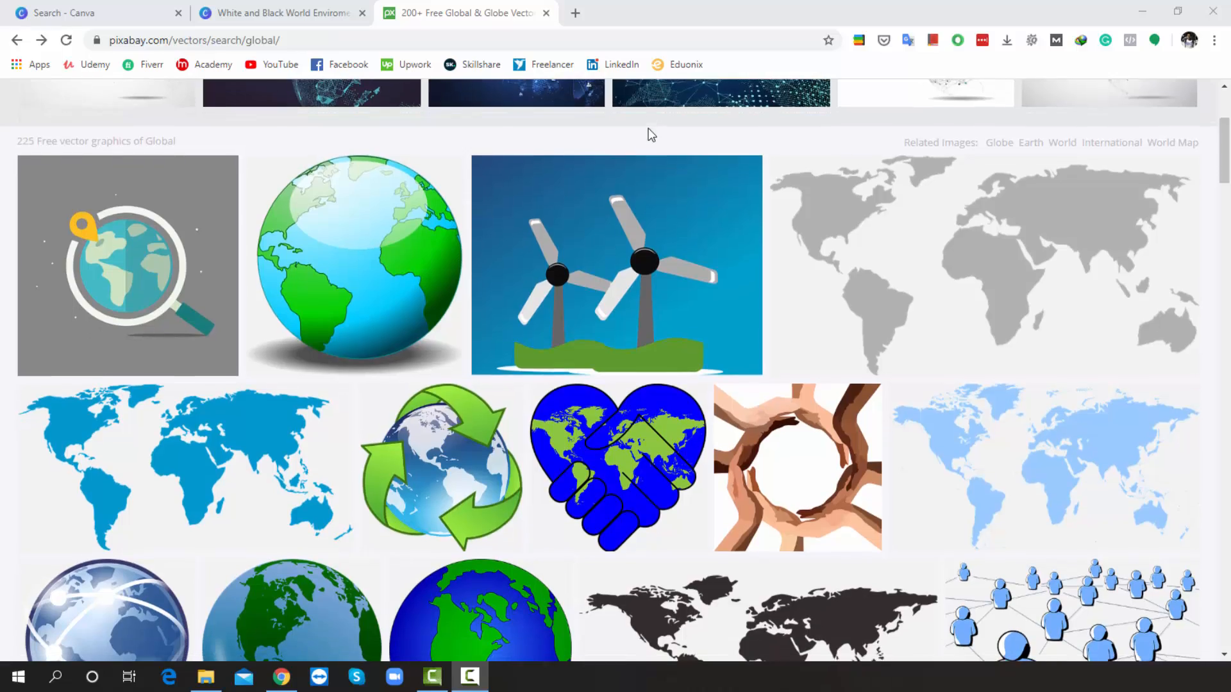
scroll(678, 234, "down", 6)
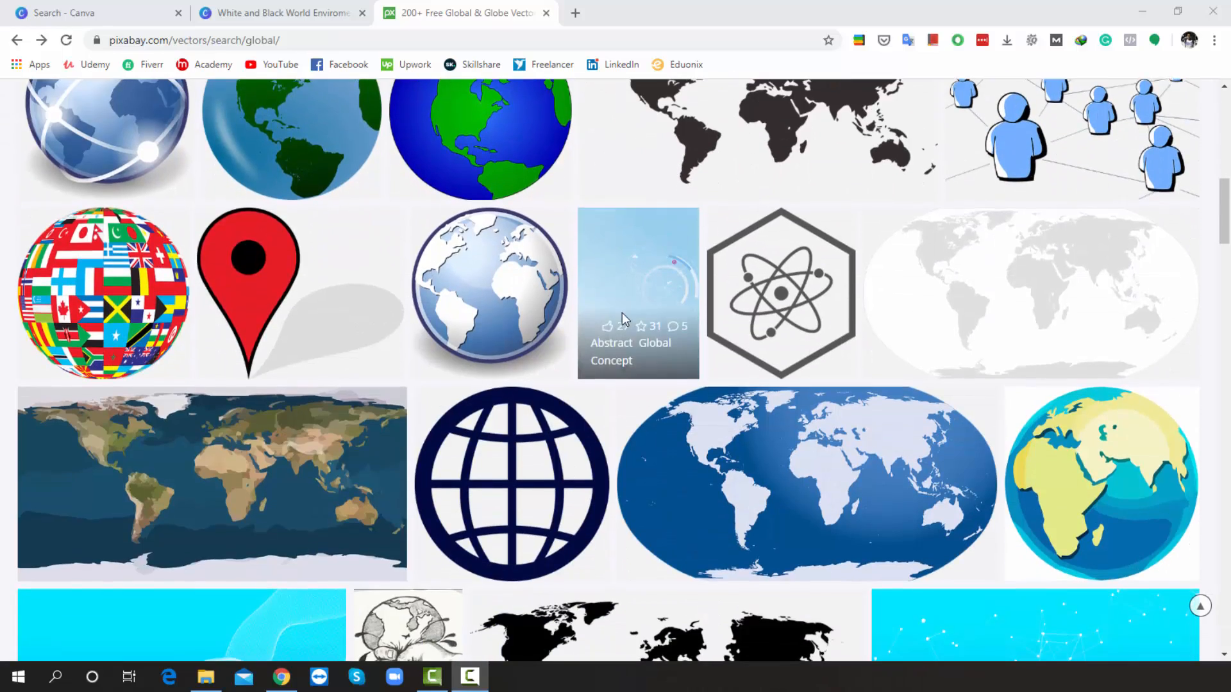
scroll(621, 313, "down", 4)
scroll(621, 313, "up", 7)
scroll(621, 312, "up", 8)
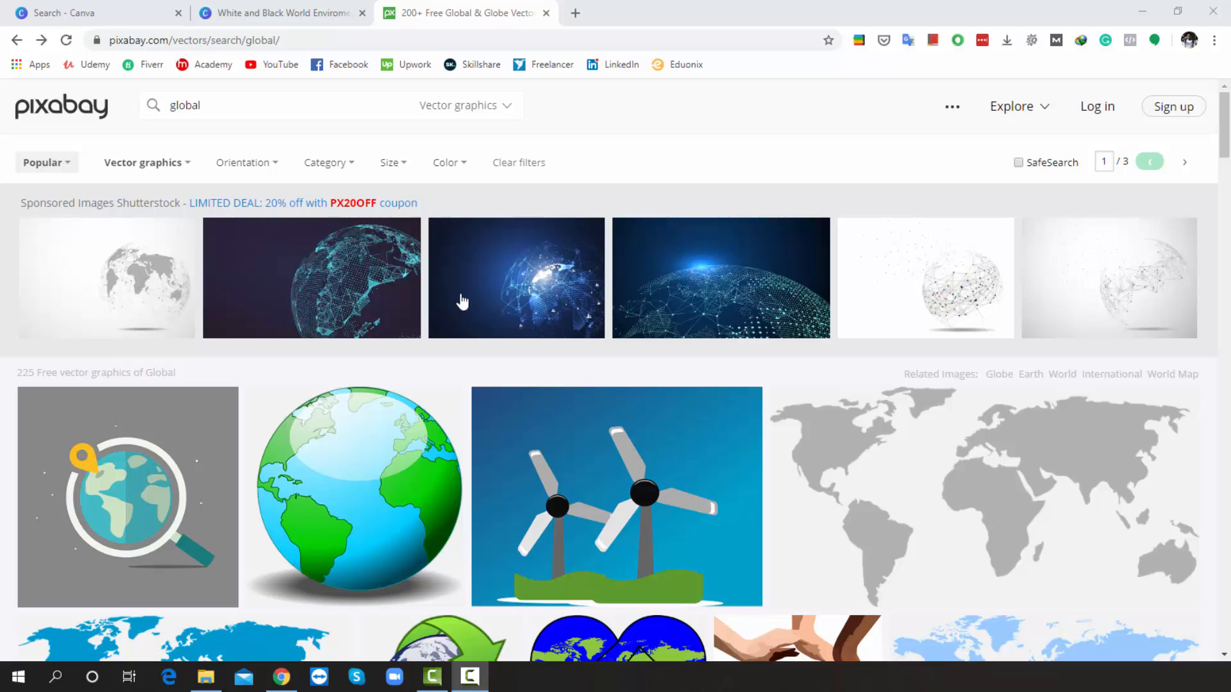
left_click(353, 453)
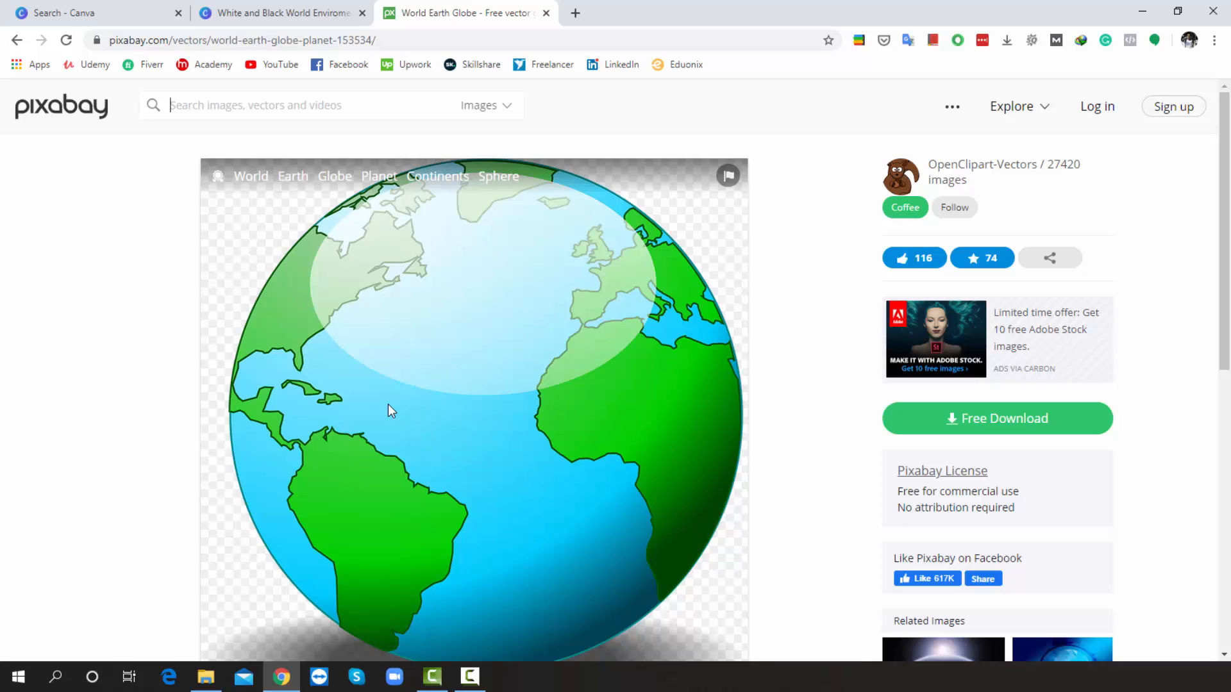
Download the Earth globe as a 1264×1280 PNG, completing the robot check.
scroll(1012, 433, "down", 1)
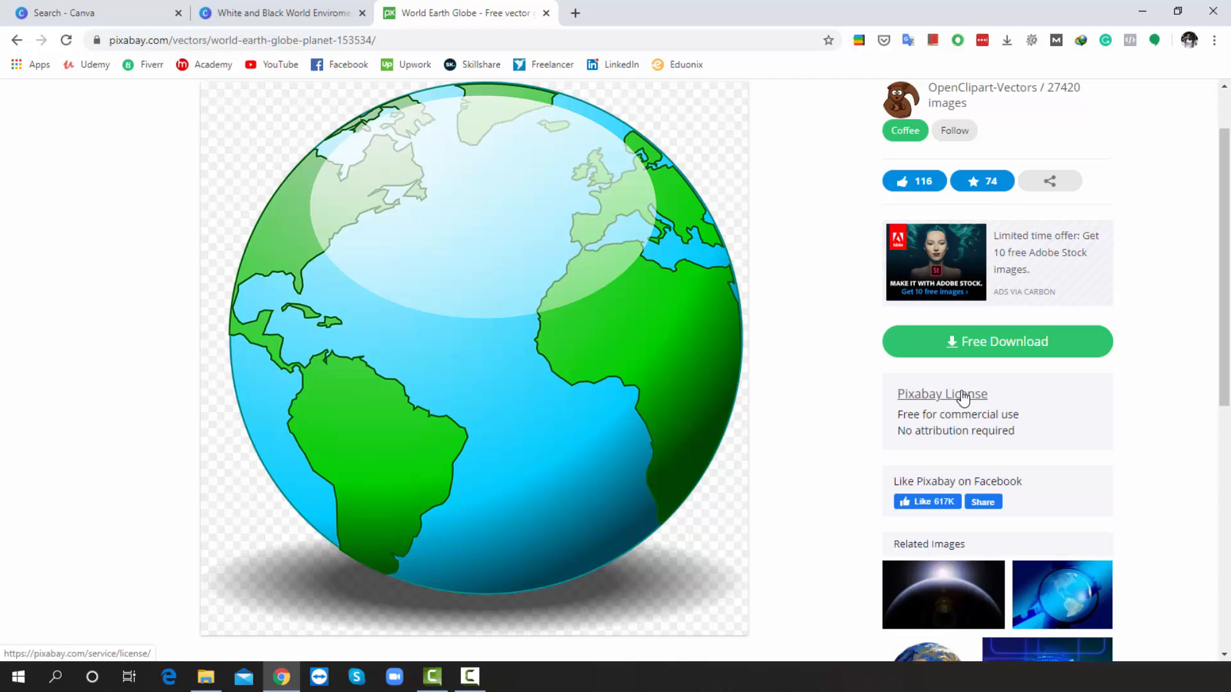
left_click(982, 352)
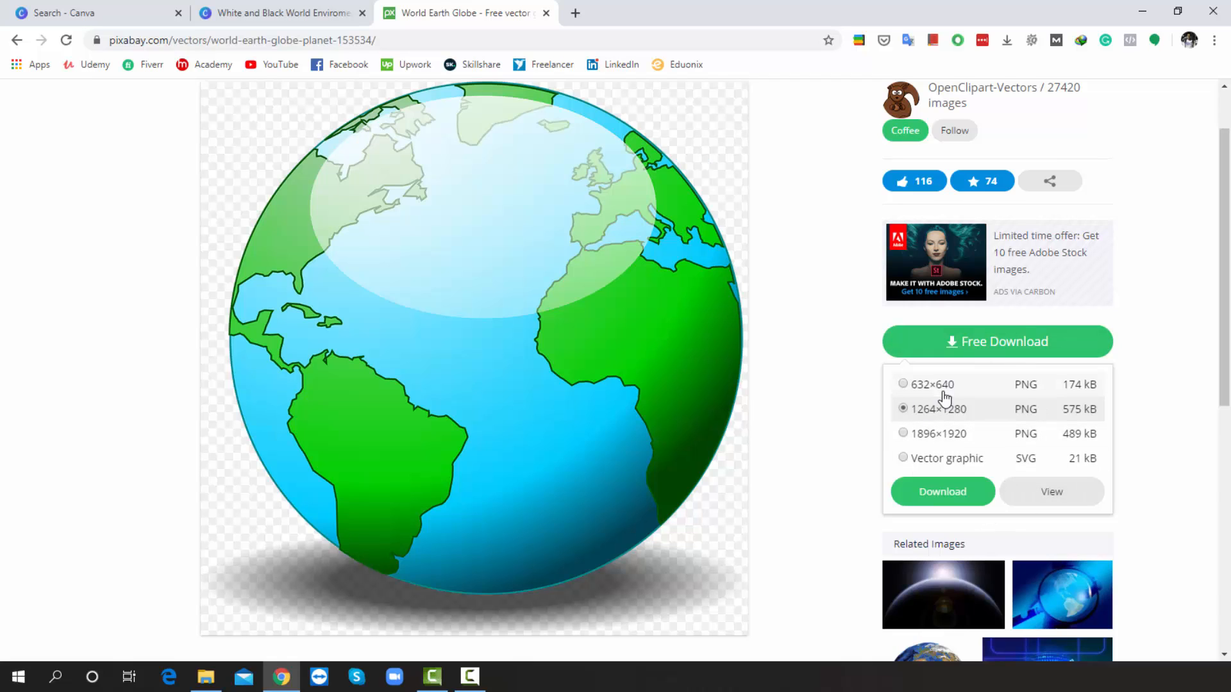
left_click(951, 504)
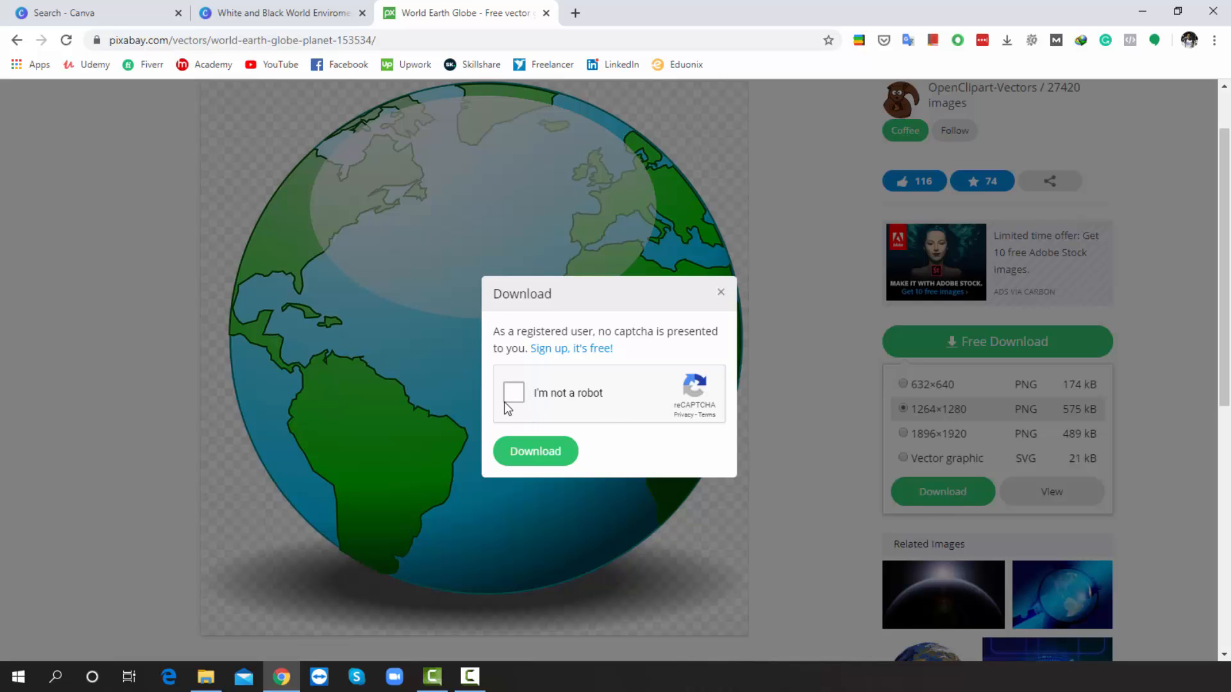
left_click(514, 393)
left_click(535, 450)
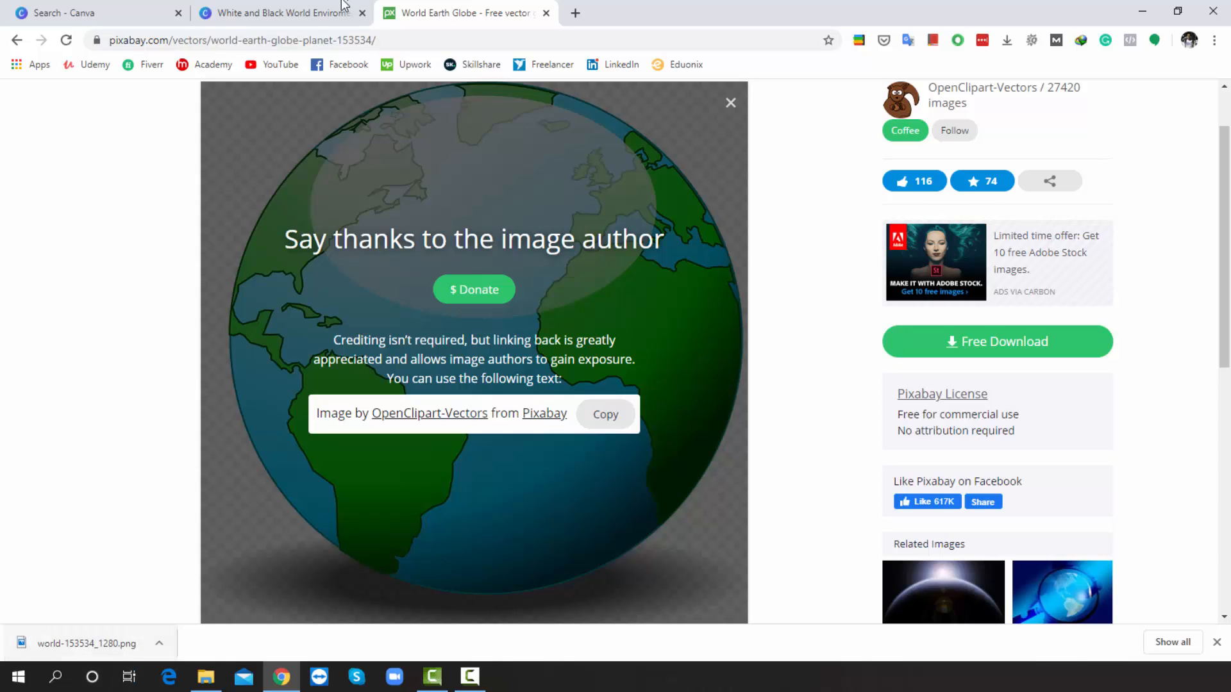
Return to the Canva T-shirt design and upload the image world-153534_1280 from the Downloads folder.
left_click(312, 8)
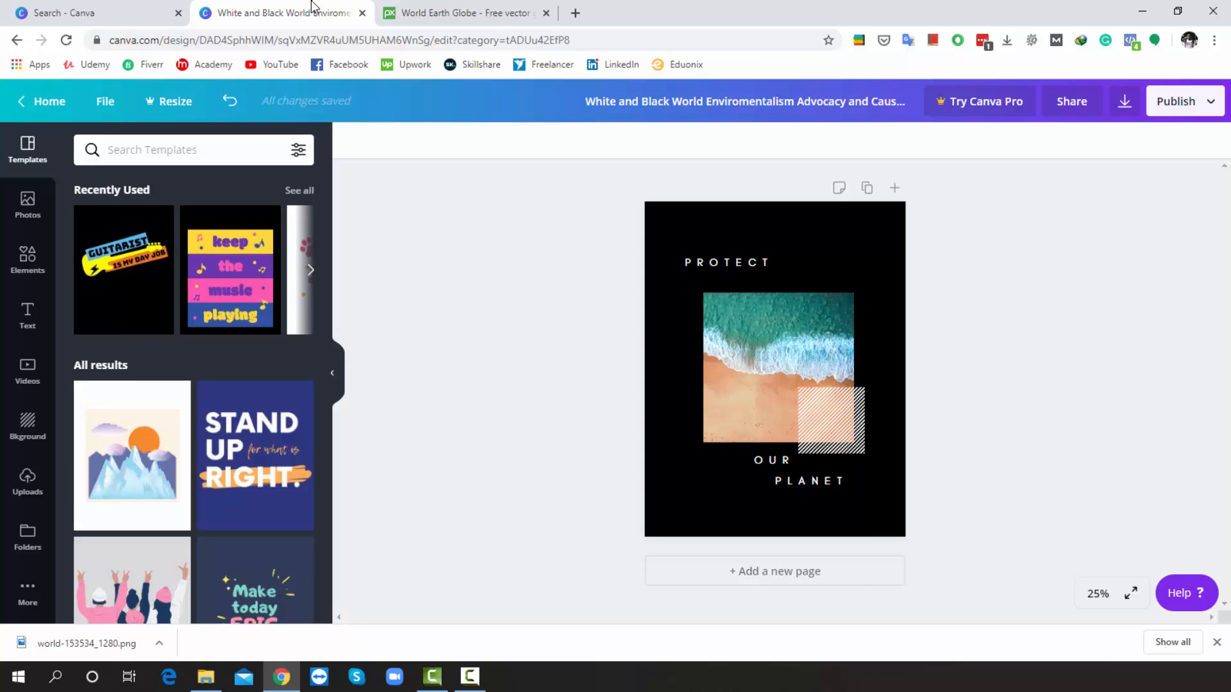
left_click(28, 480)
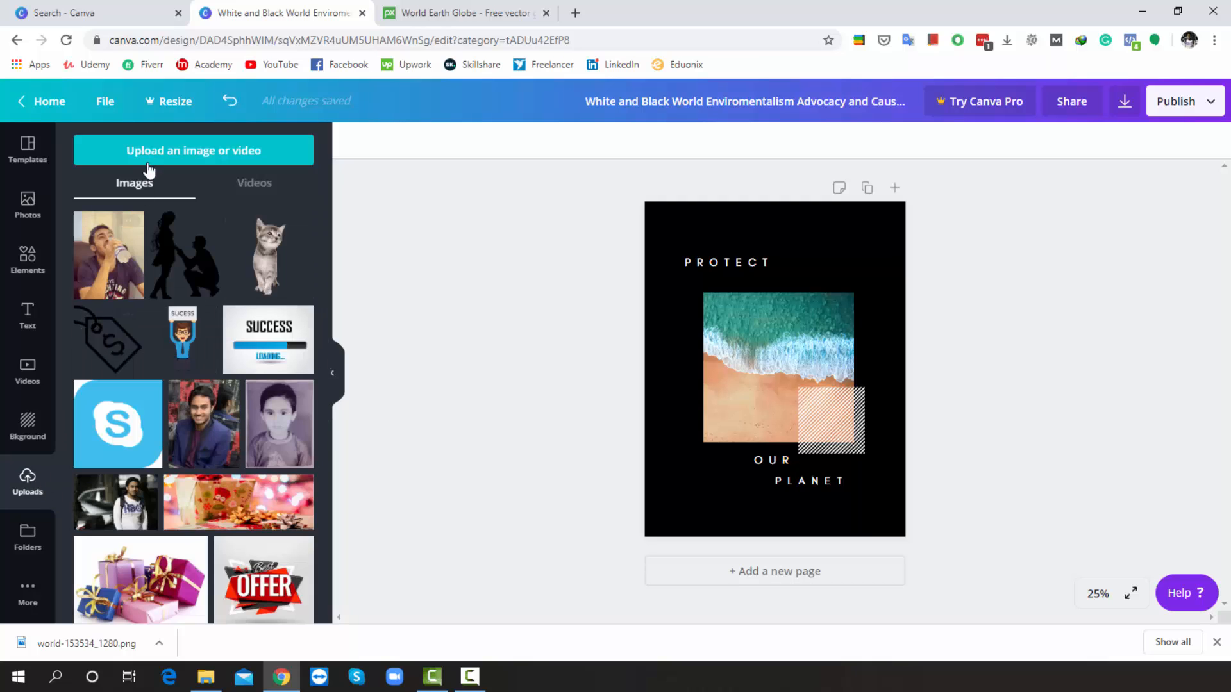
left_click(205, 154)
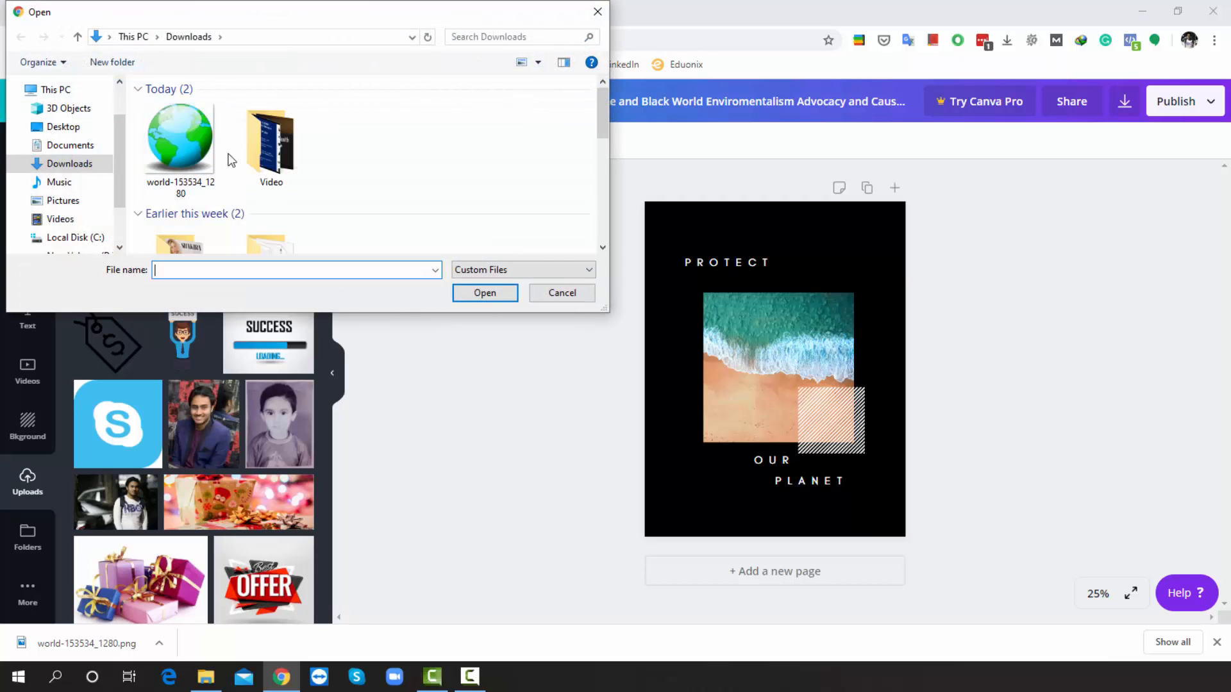
left_click(187, 154)
left_click(478, 296)
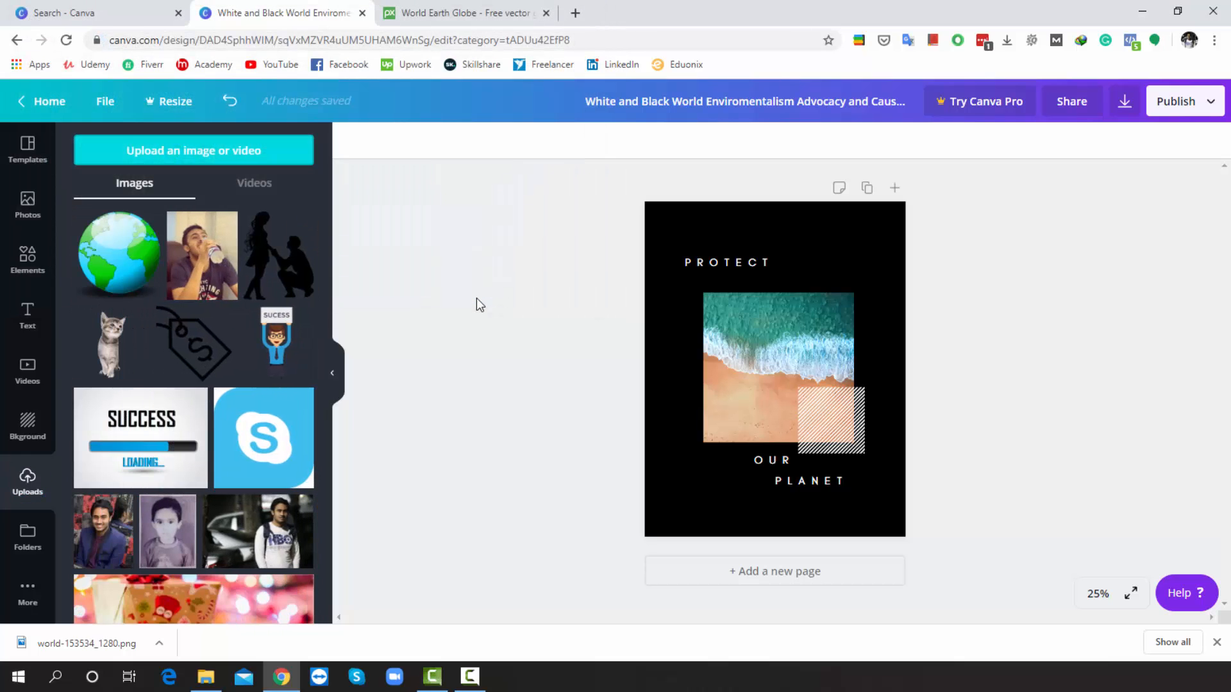
Add the uploaded globe to the design, shrink it to about two-thirds of its size and centre it over the beach photo.
left_click(107, 267)
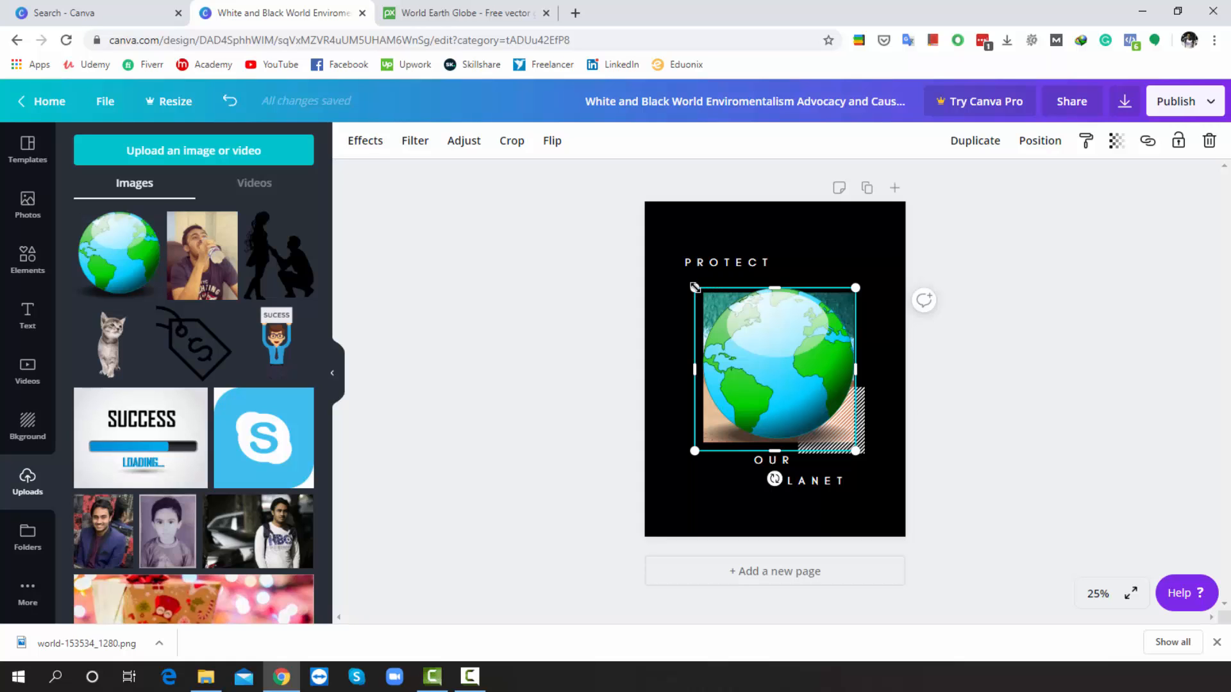
left_click_drag(694, 287, 745, 339)
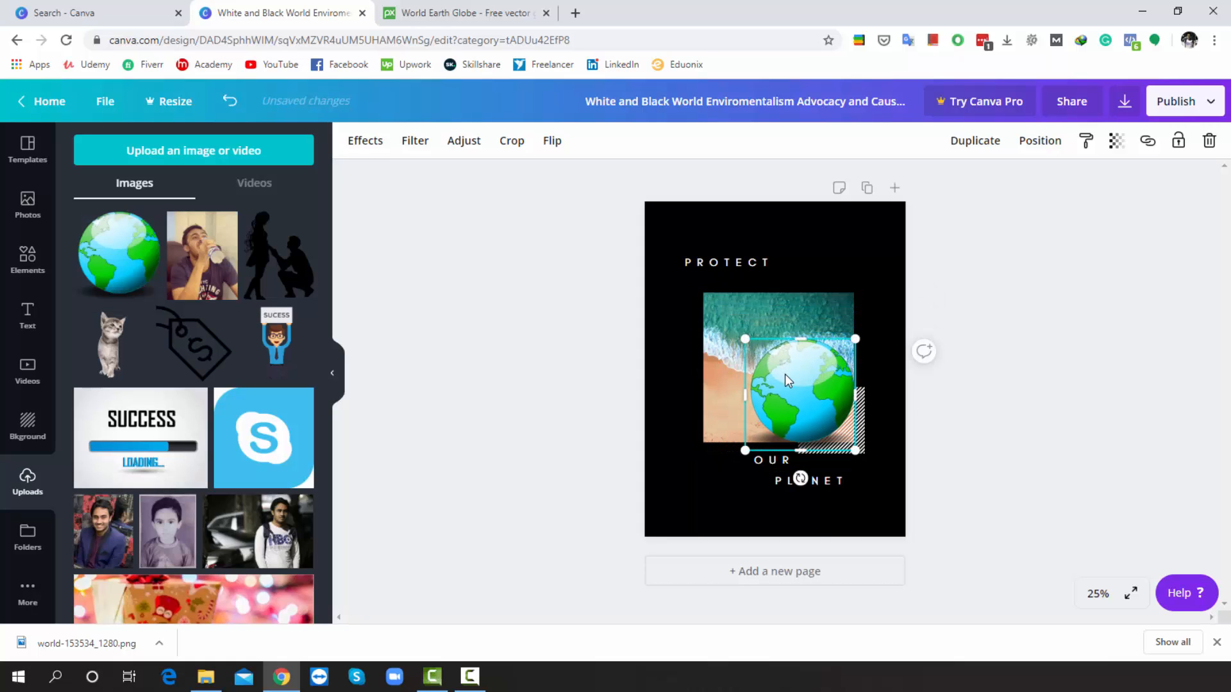
left_click_drag(783, 375, 750, 365)
left_click_drag(755, 365, 764, 351)
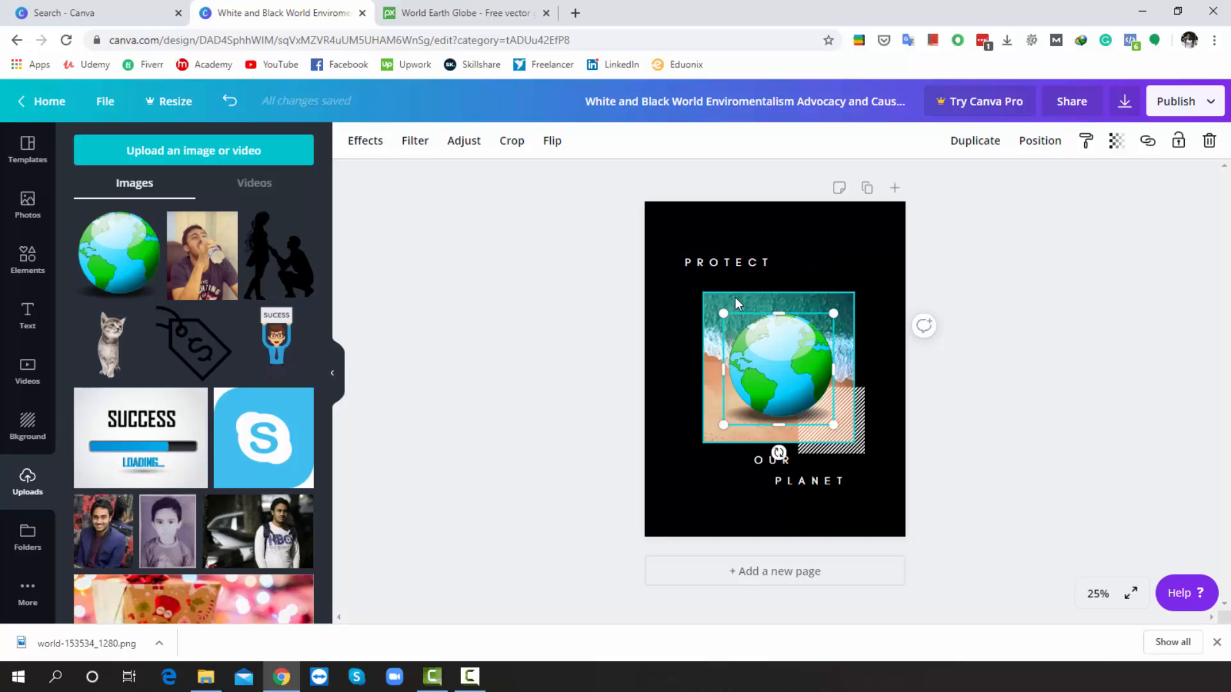
Recolour the striped square at the beach photo's corner, trying bright red #ff1616 before applying the globe's dark green photo colour.
left_click(850, 417)
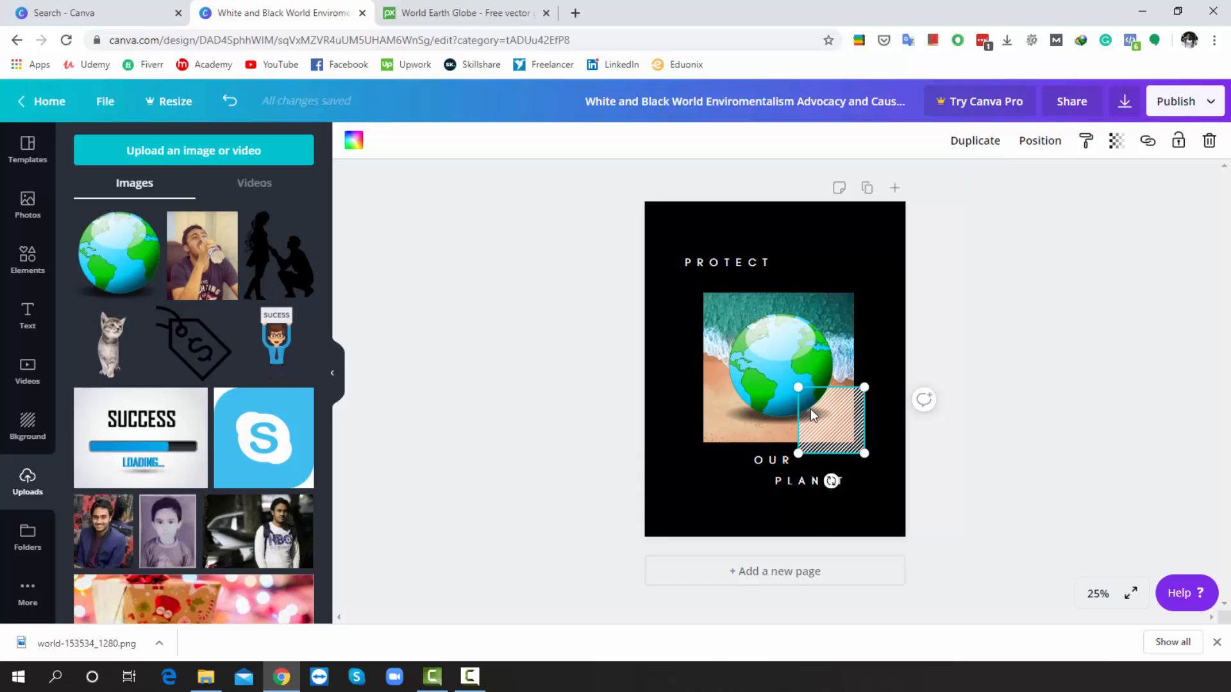
left_click(355, 140)
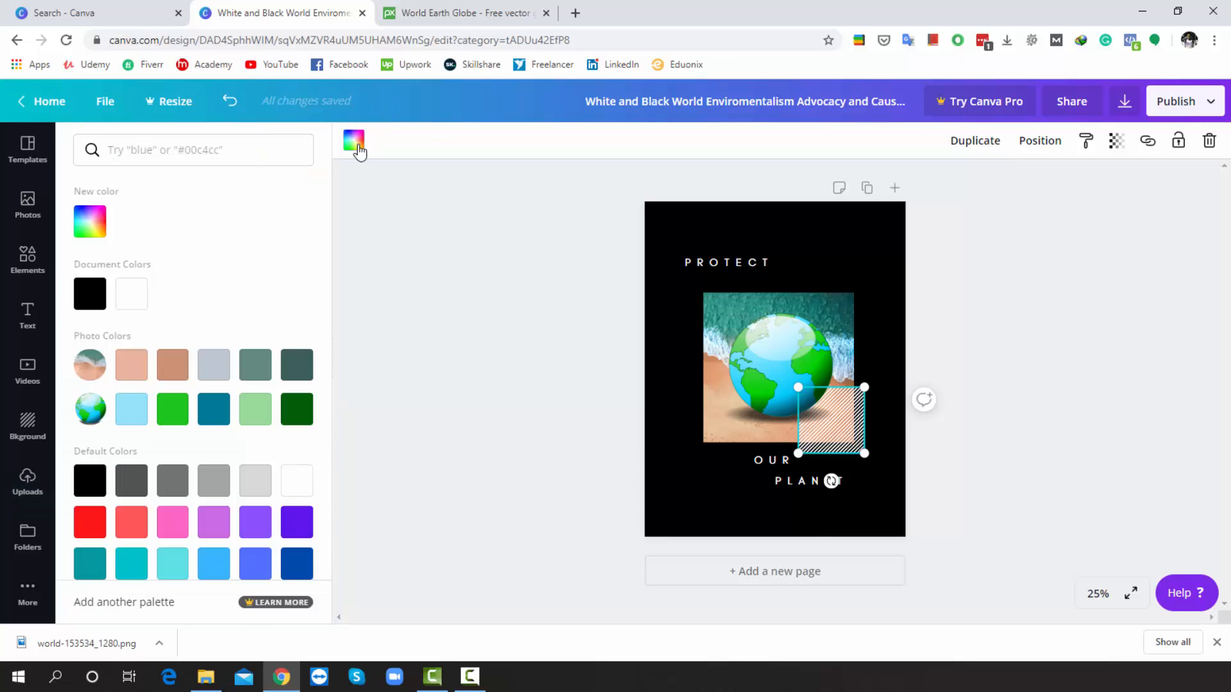
left_click(95, 532)
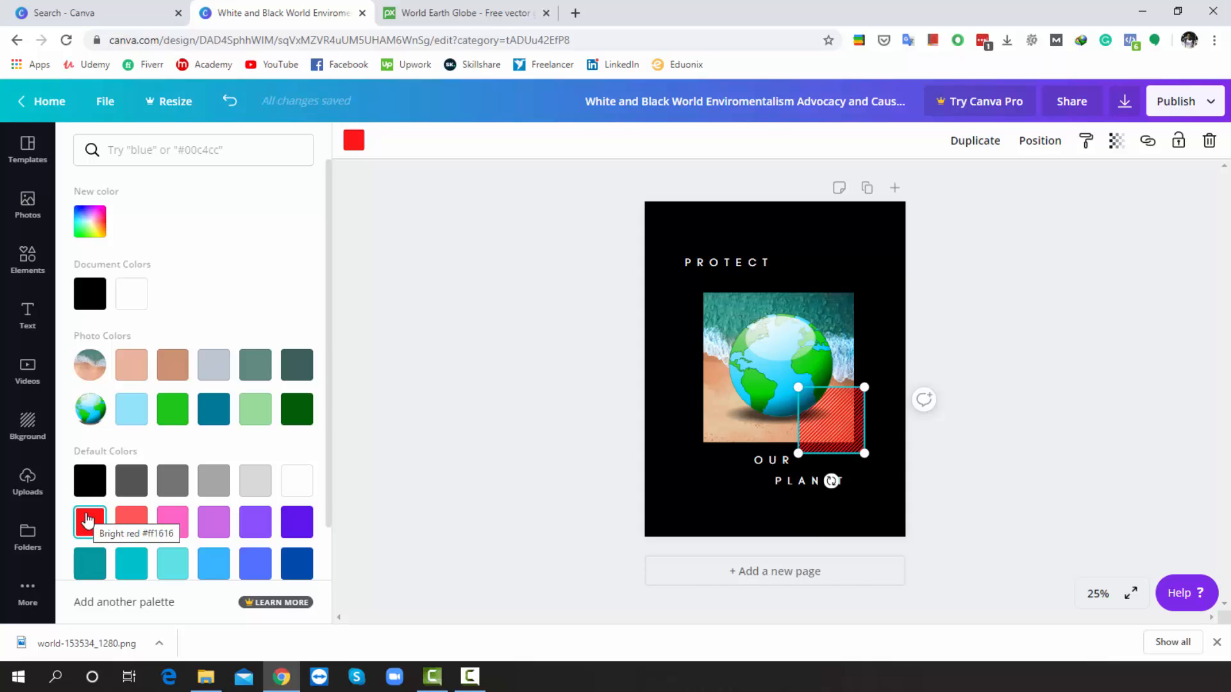
left_click(307, 418)
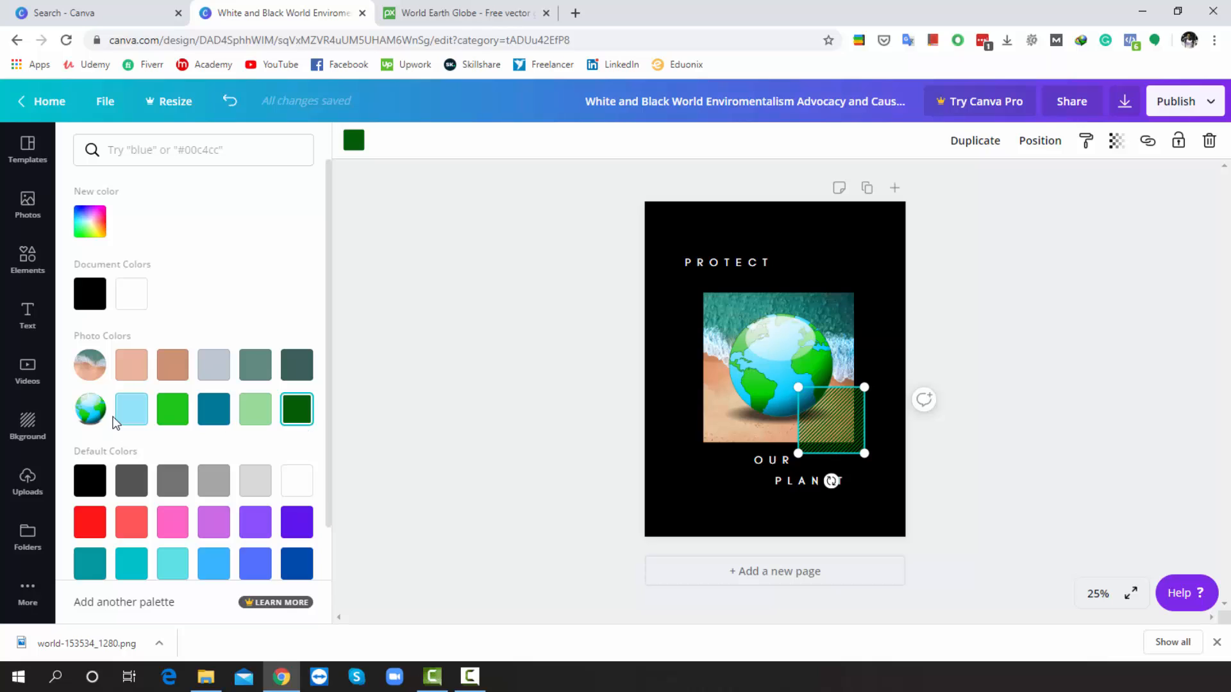
Recolour the striped square at the beach photo's corner with the globe's light blue photo colour.
left_click(132, 410)
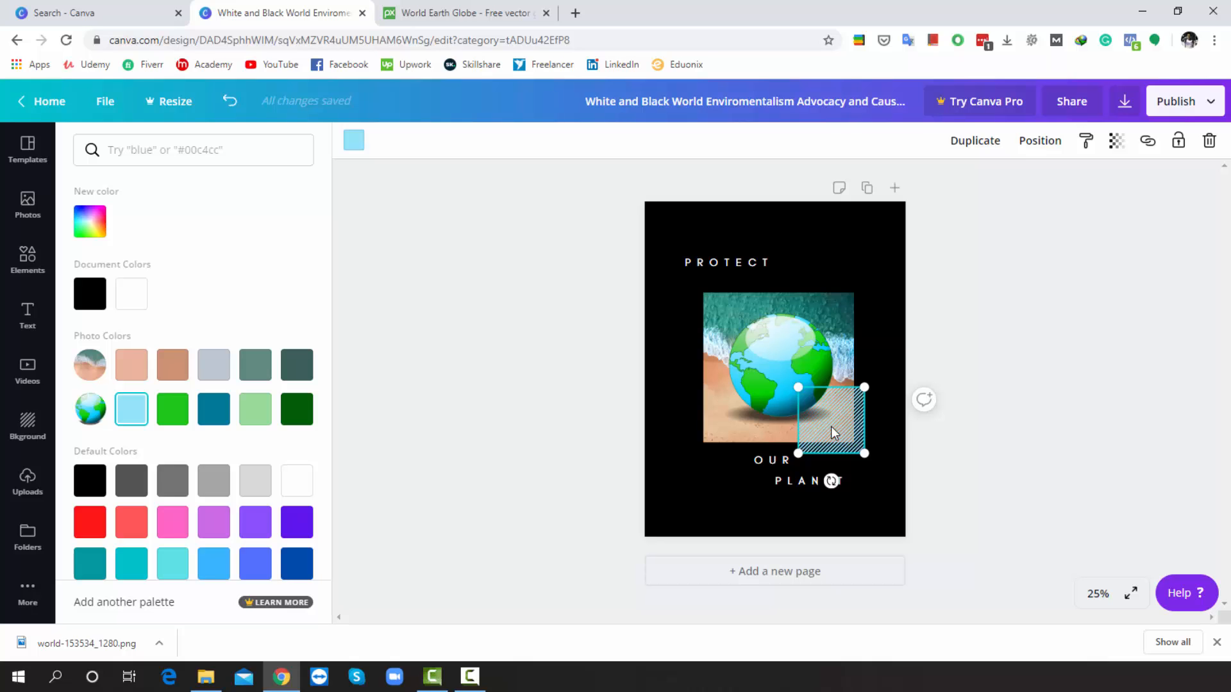
left_click(973, 329)
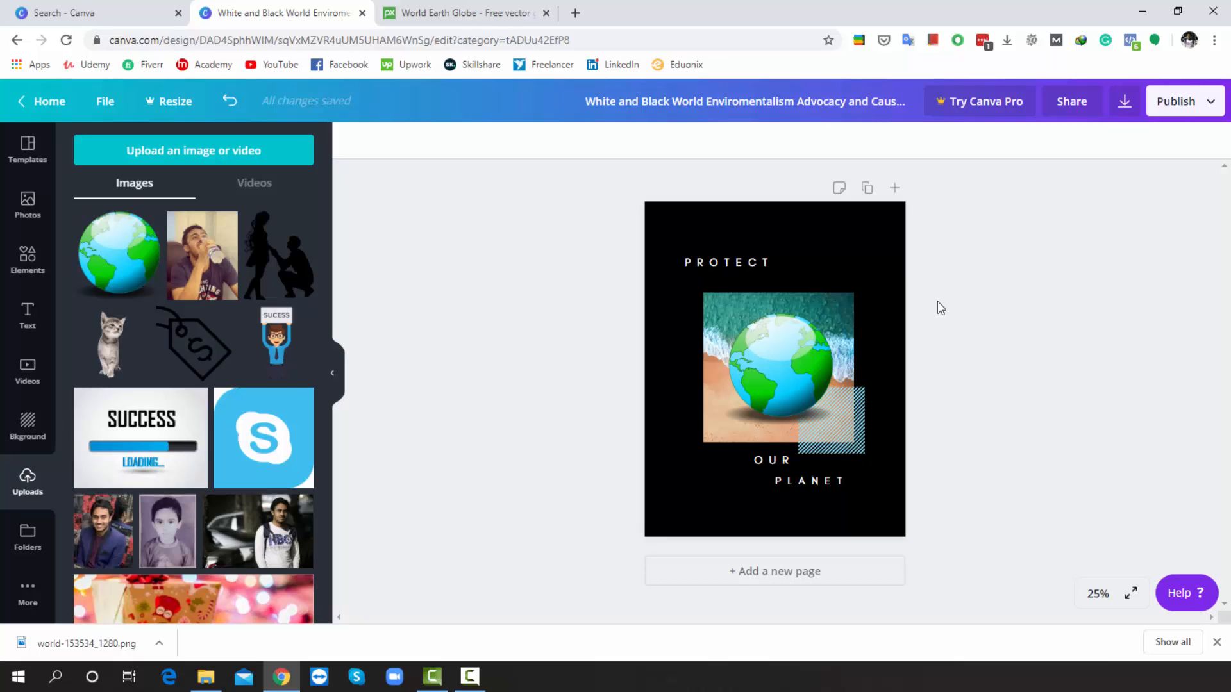
Download the finished T-shirt design as a PNG, reviewing the other available file types first.
left_click(1210, 103)
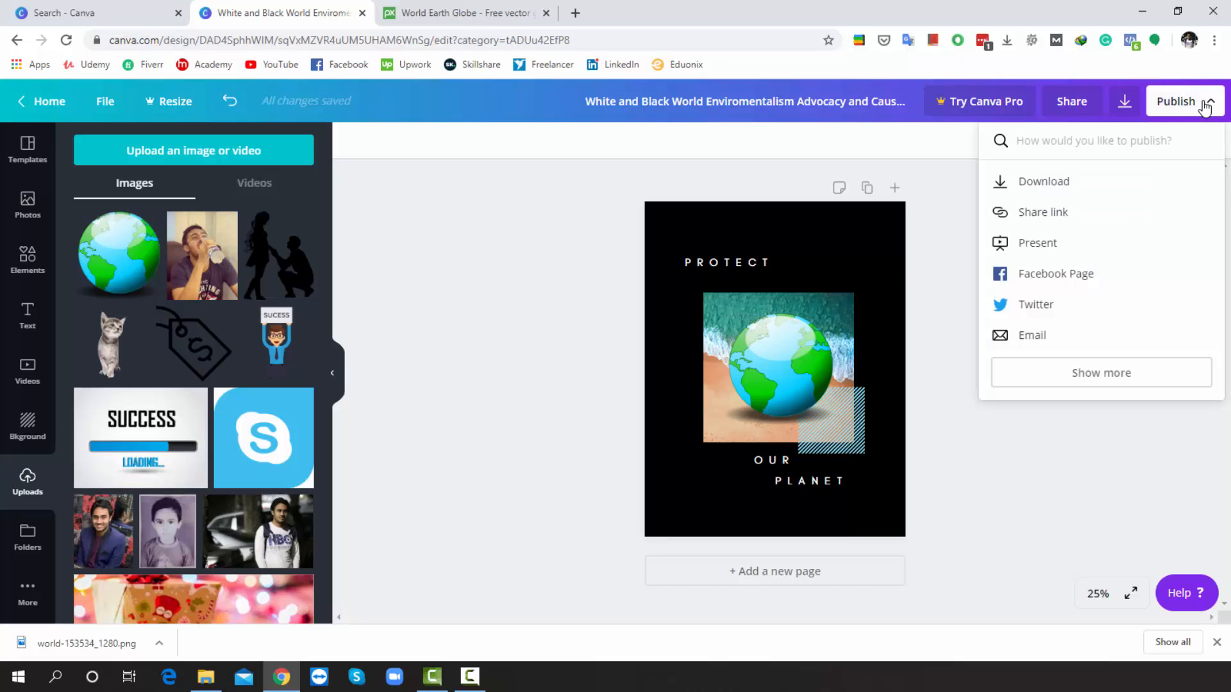
left_click(1082, 182)
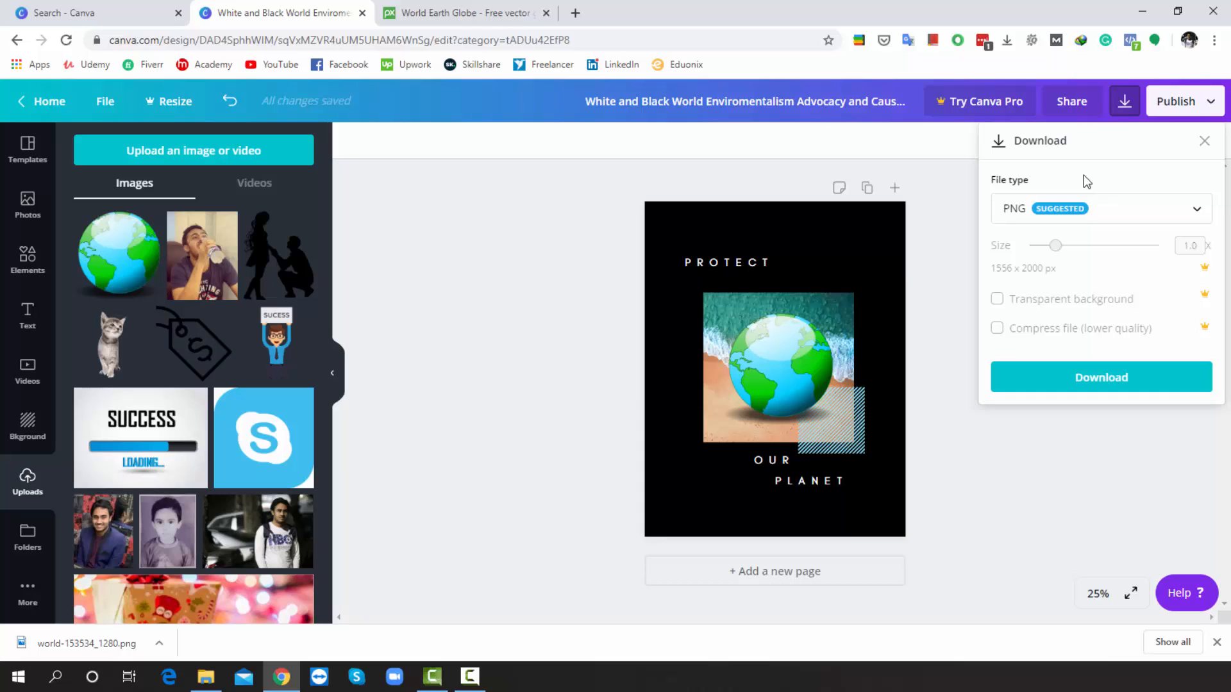
left_click(1197, 211)
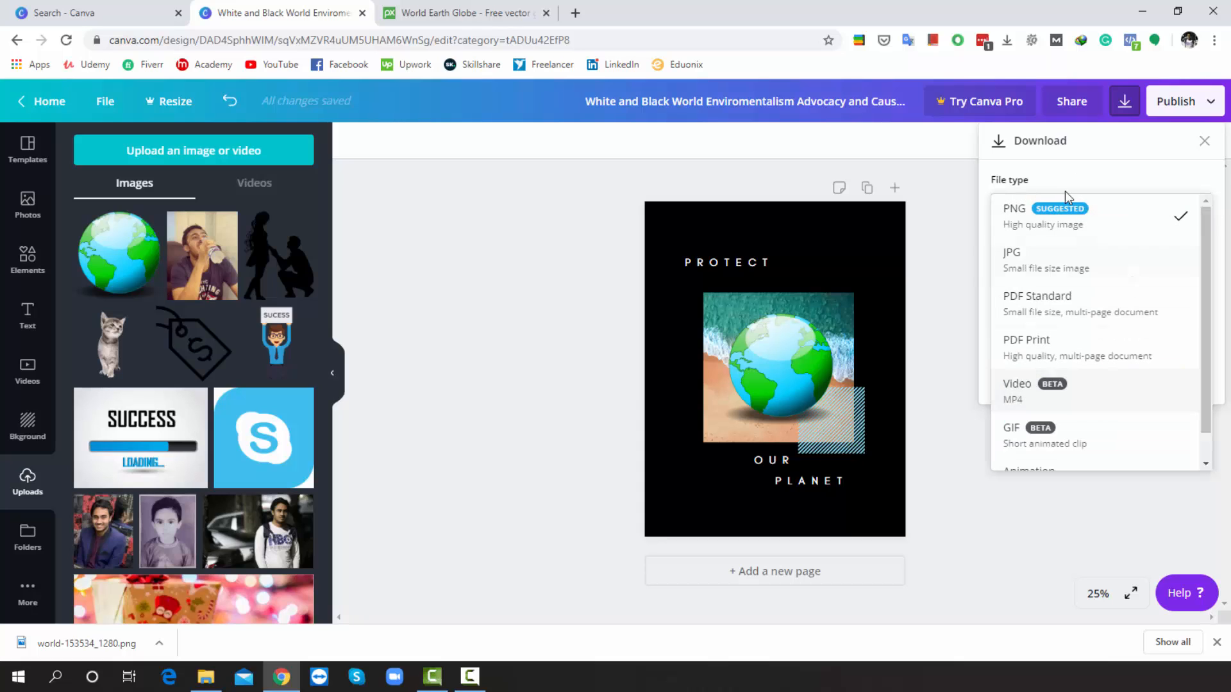
left_click(1167, 204)
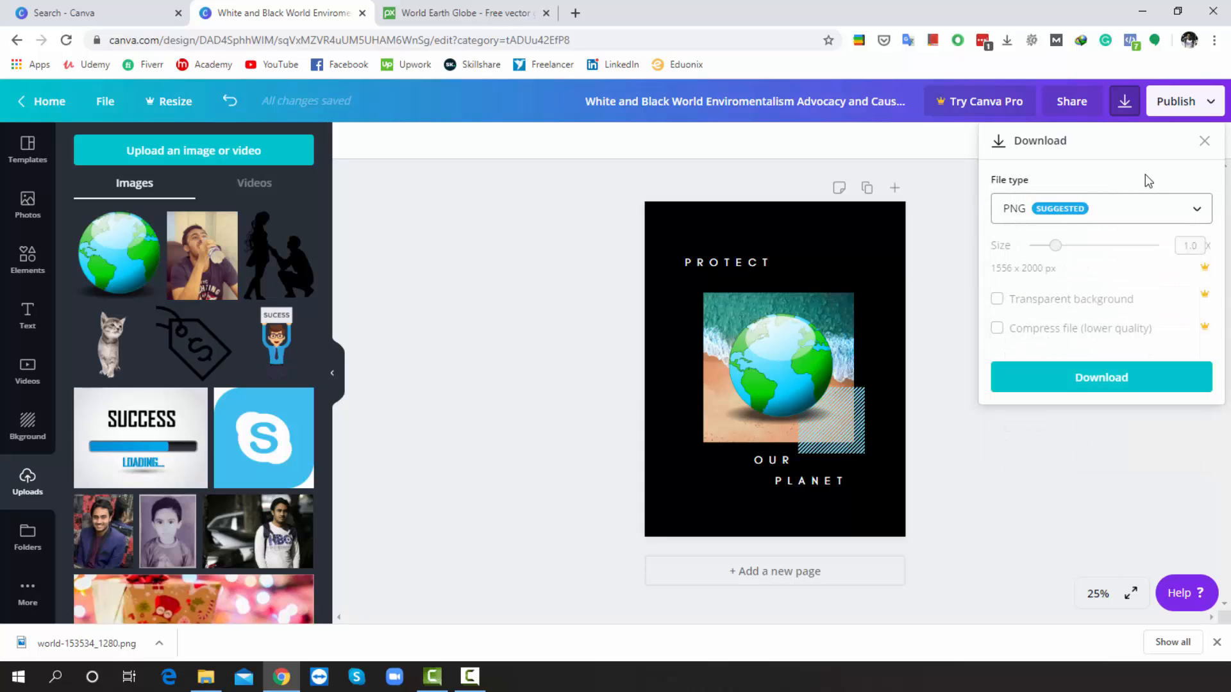
left_click(1113, 390)
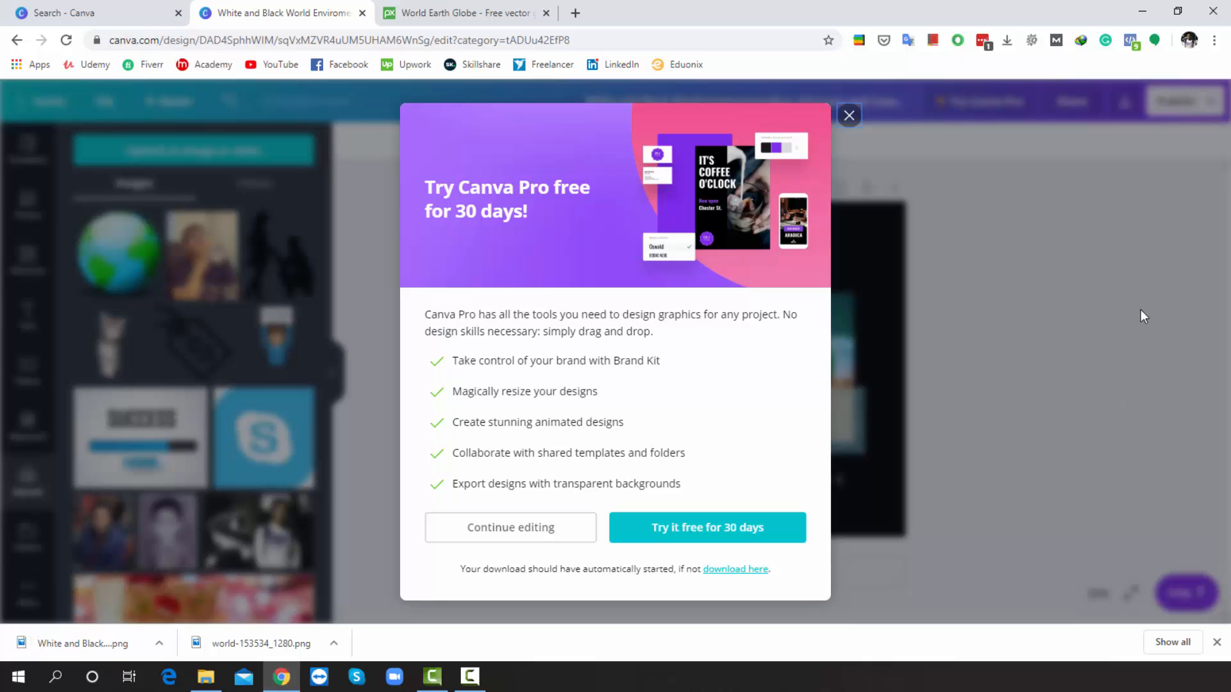
View the downloaded T-shirt PNG in the Photos app, then return to the Canva editor and dismiss the Pro trial offer.
left_click(68, 650)
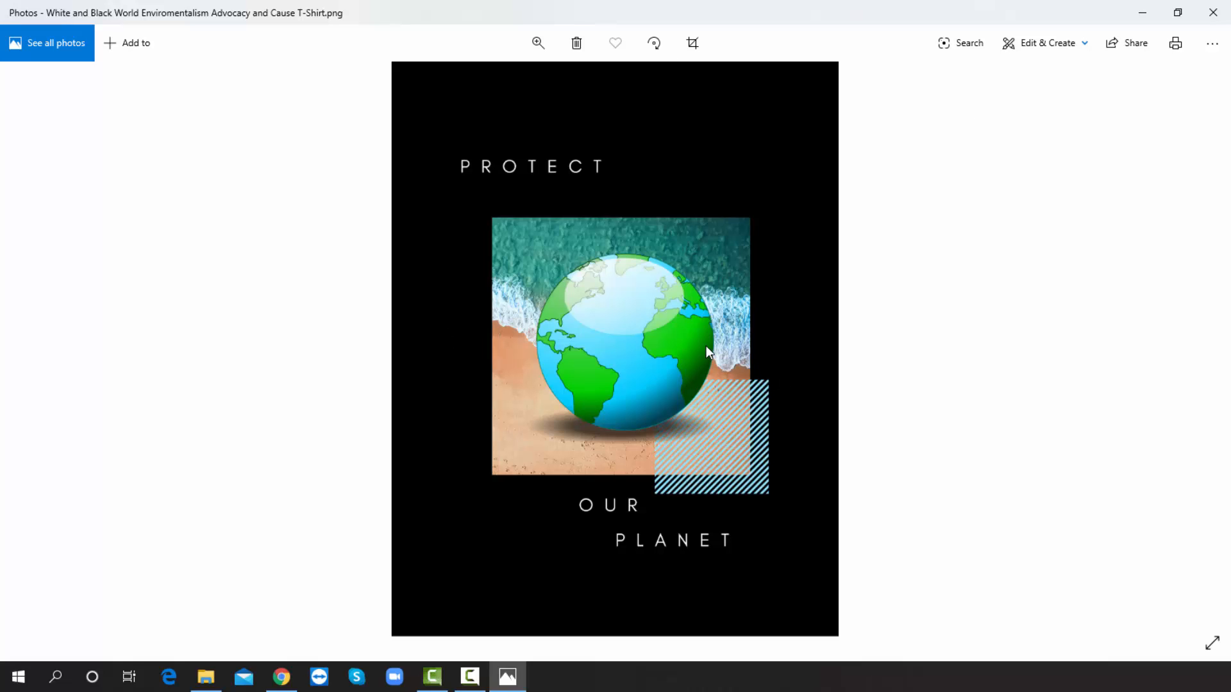
left_click(1213, 13)
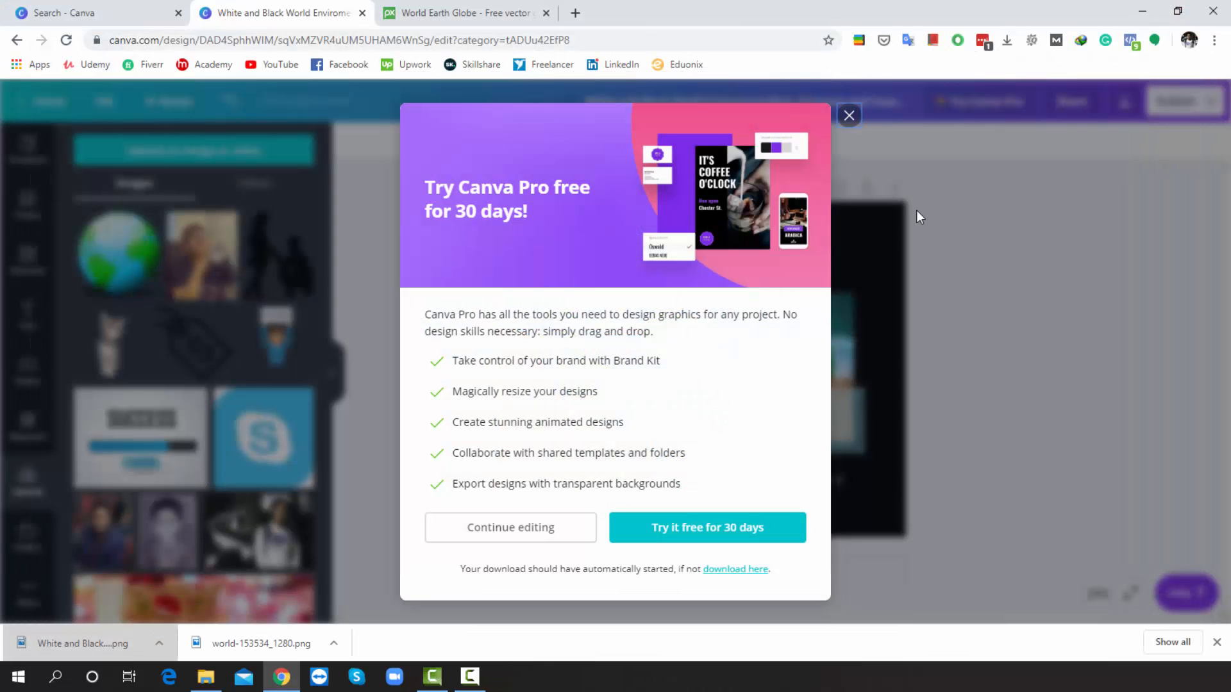
left_click(848, 116)
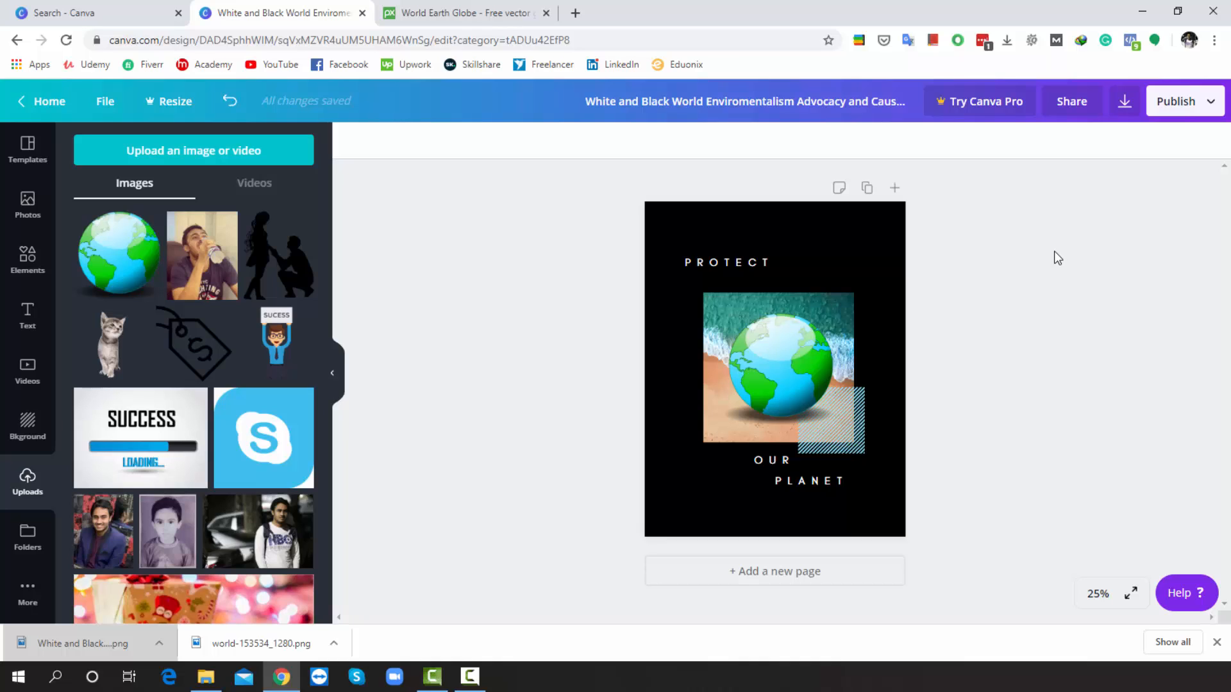
Add a second page to the design and change its background from black to white.
left_click(769, 577)
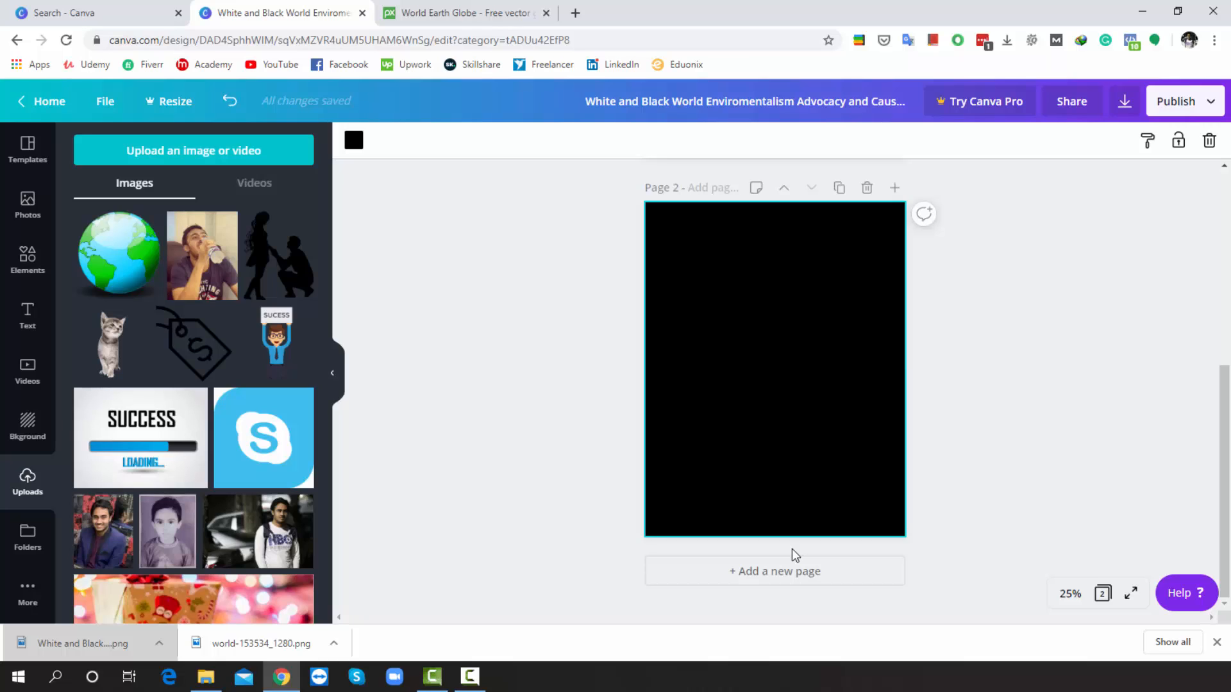
left_click(355, 142)
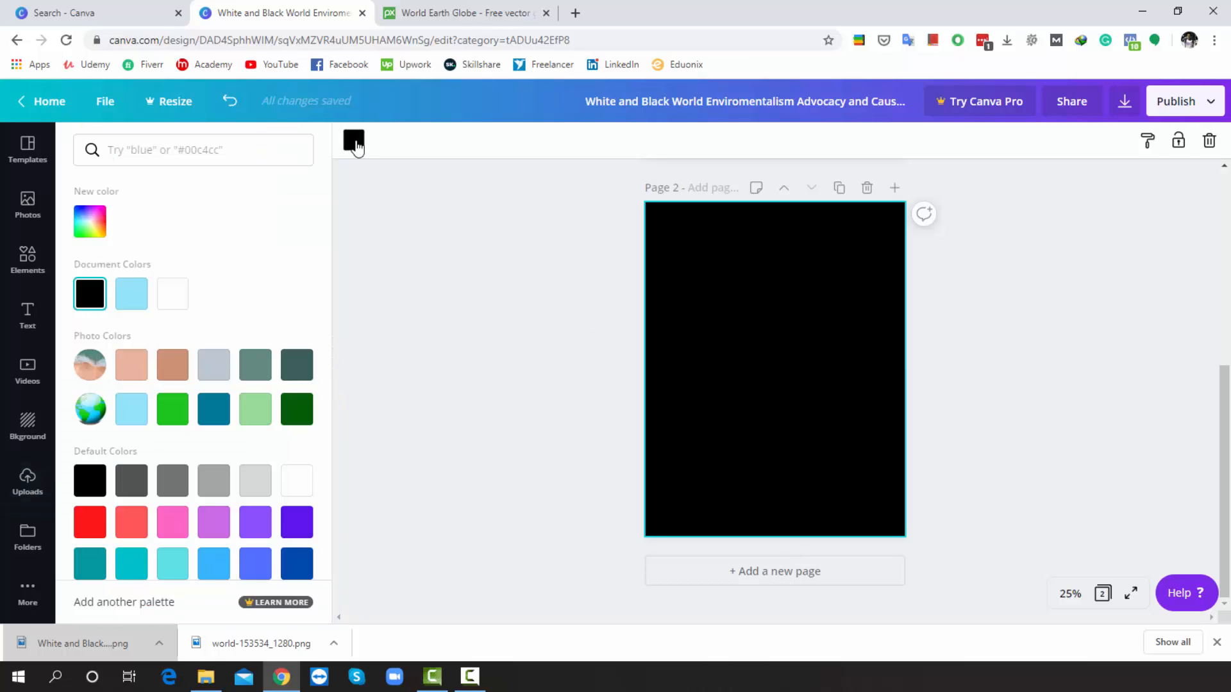
left_click(172, 294)
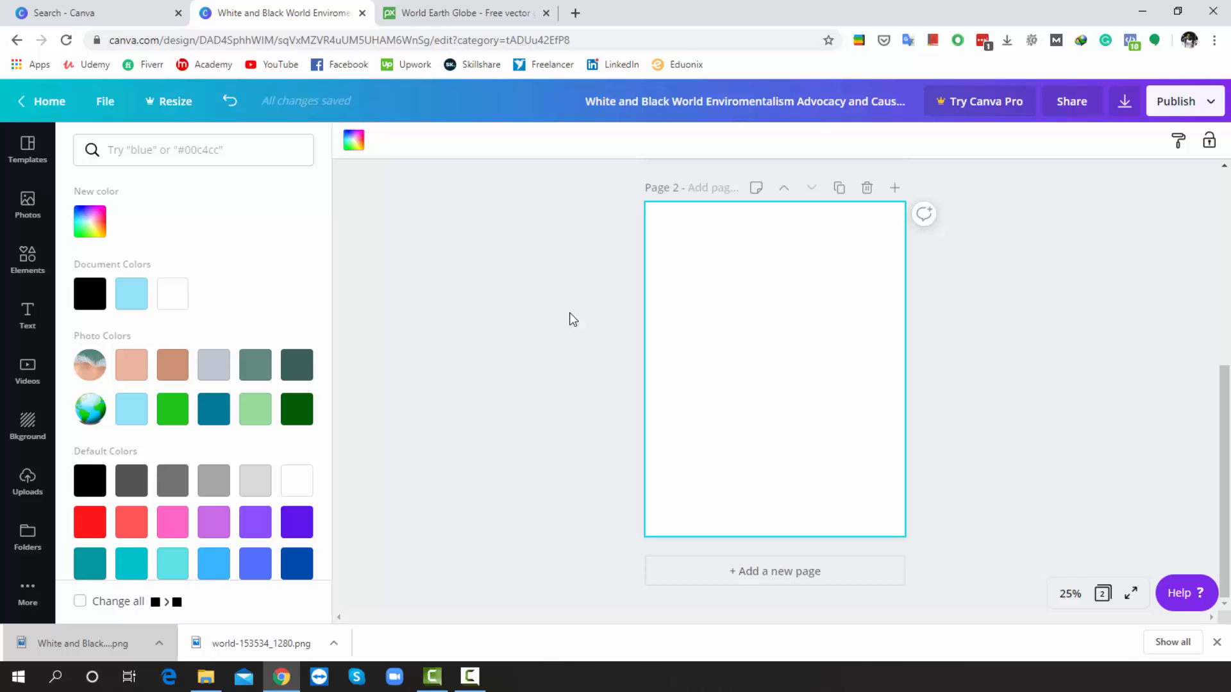
Search the elements for "rose" and add the free yellow rose to page 2.
left_click(30, 256)
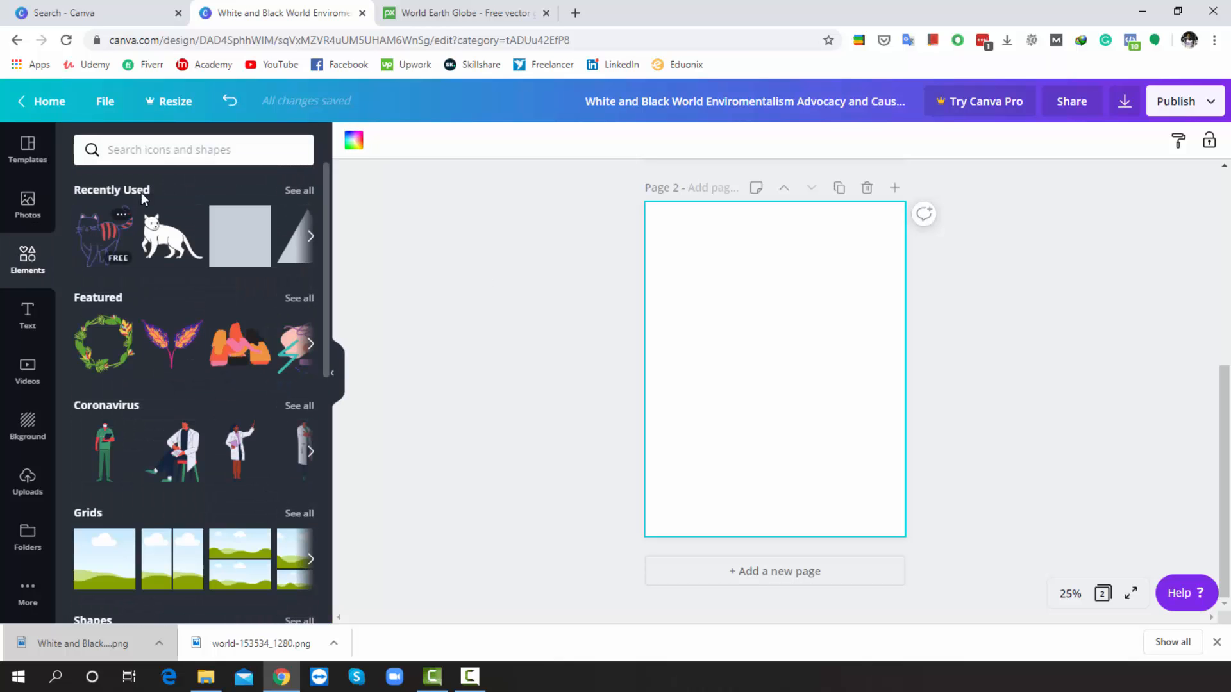
left_click(154, 148)
type("rose")
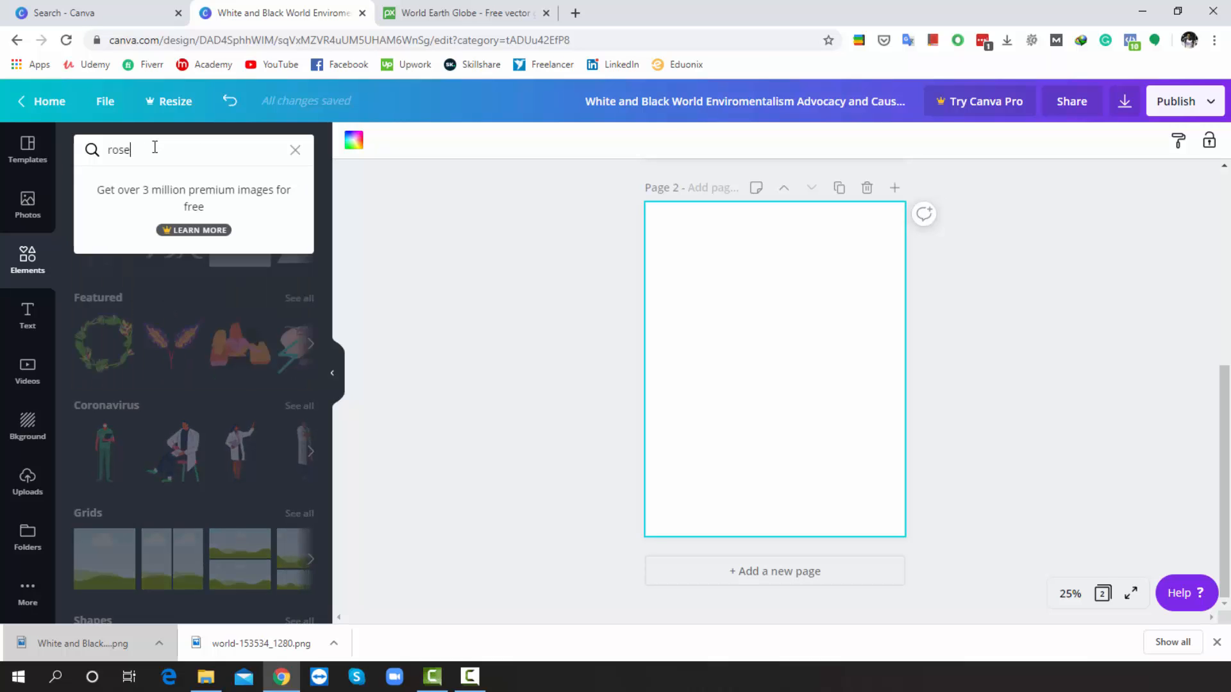
key("Return")
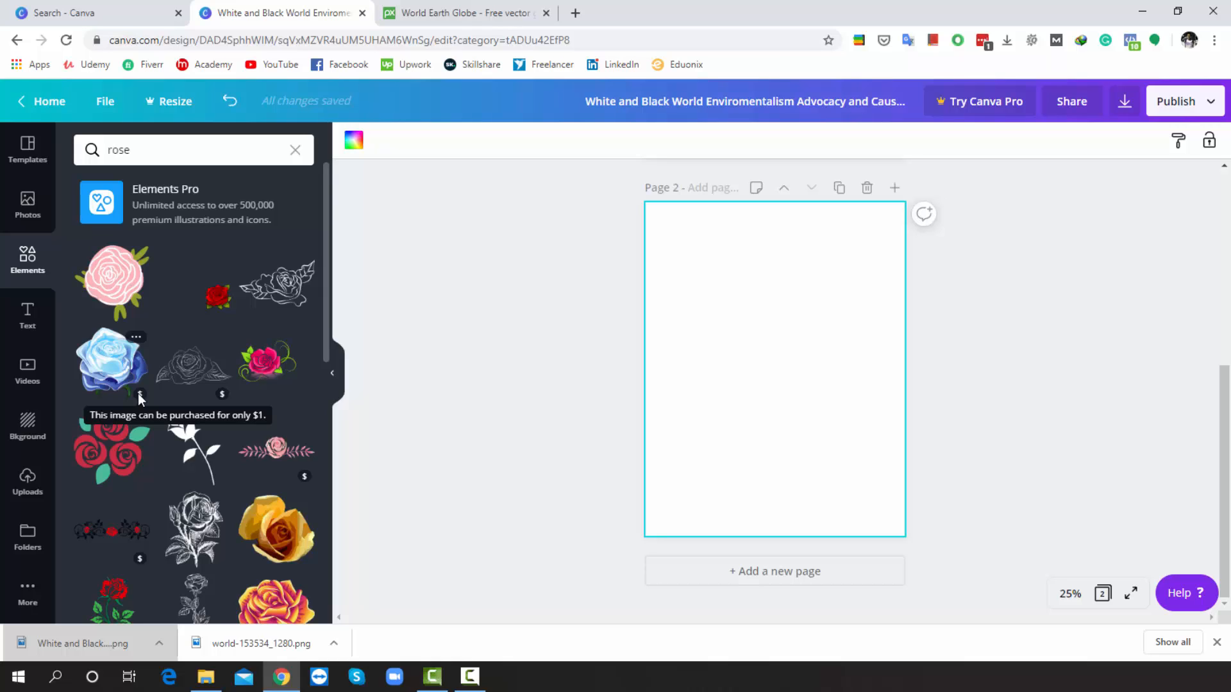
left_click(292, 544)
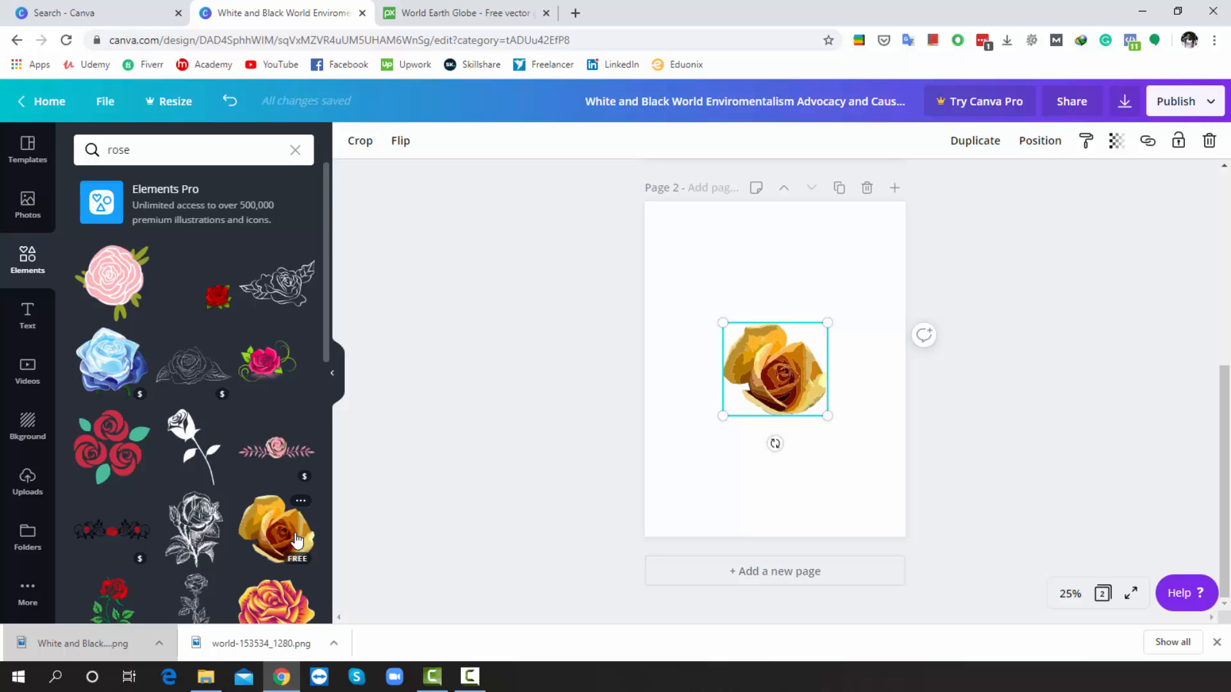
Find the free red rose with dark green leaves among the rose elements and add it to page 2.
scroll(288, 467, "down", 4)
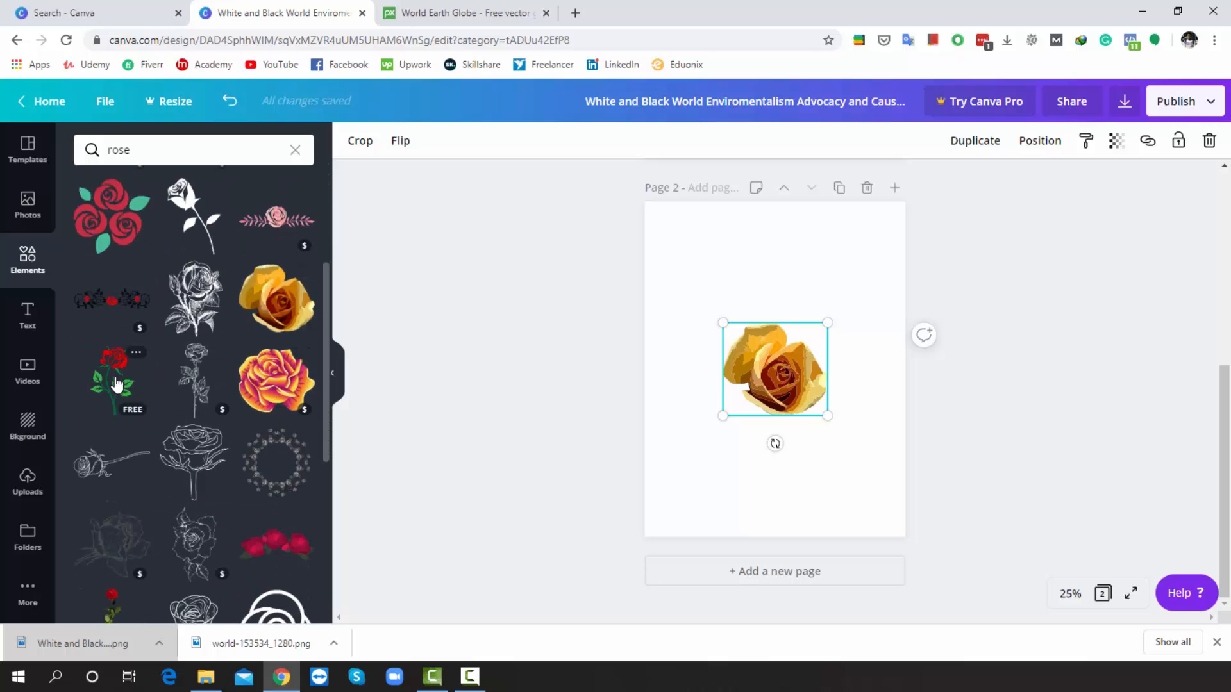
scroll(128, 384, "down", 1)
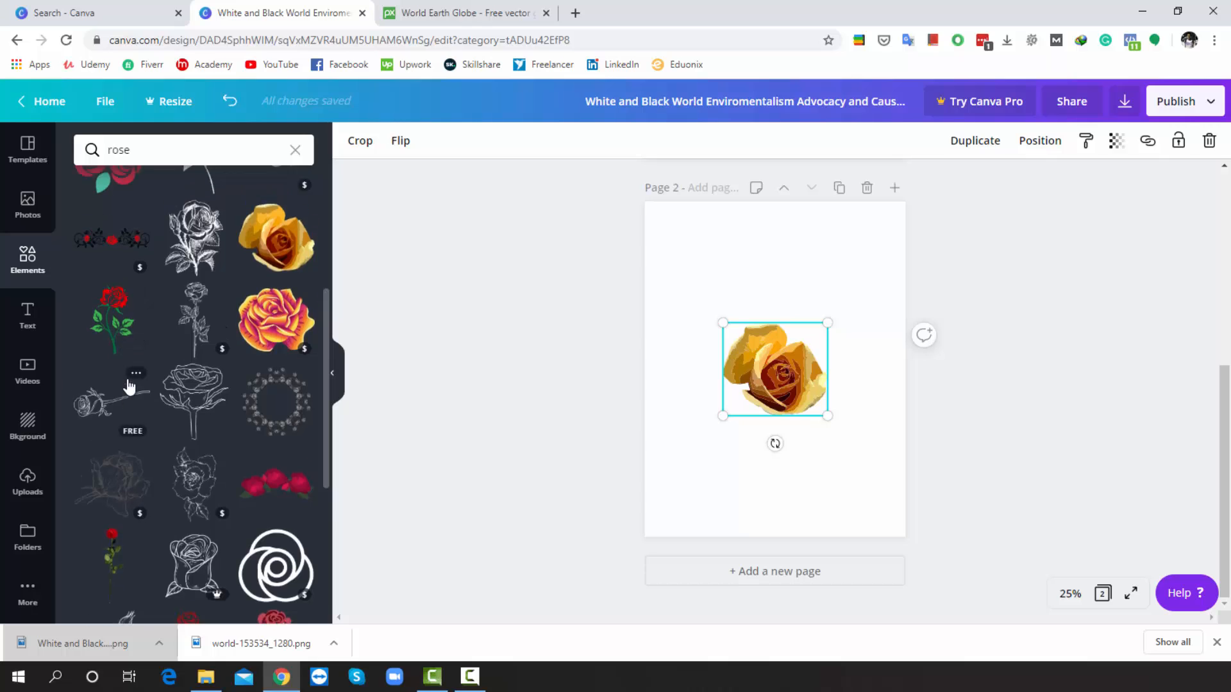
scroll(129, 385, "down", 3)
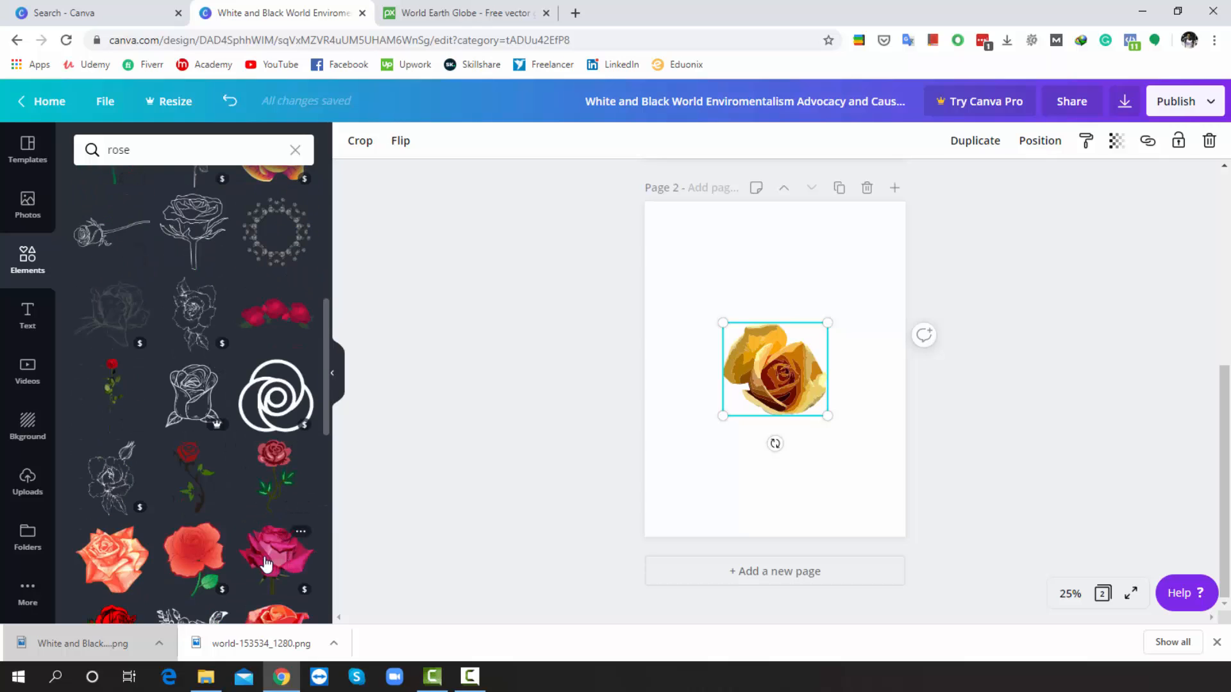
scroll(266, 564, "down", 4)
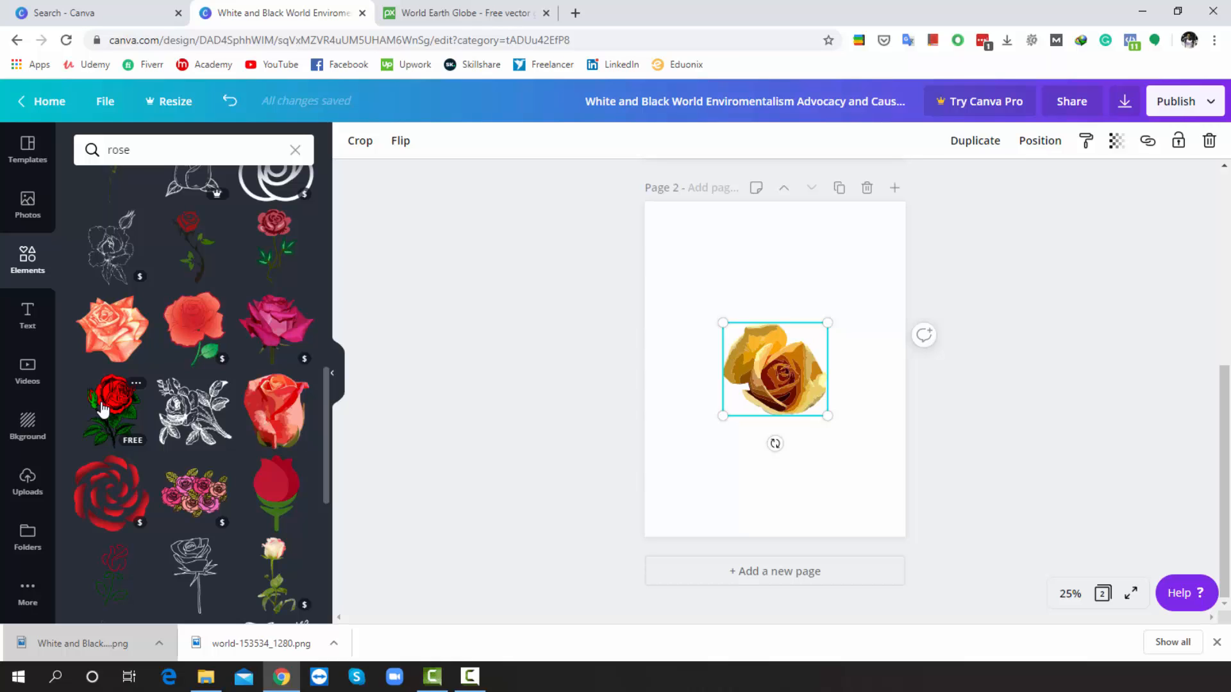
left_click(102, 409)
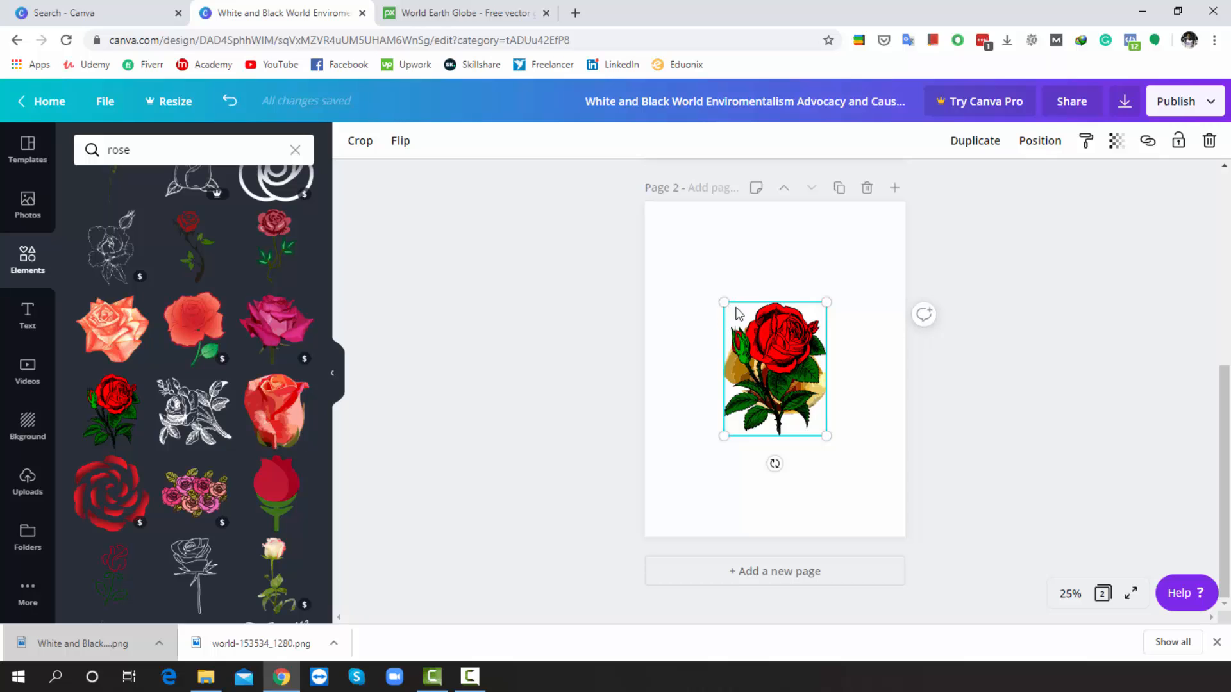
Enlarge the red rose slightly and offset it to the upper left of the yellow rose so that the two partly overlap.
mouse_move(735, 314)
left_mouse_down()
mouse_move(702, 296)
mouse_move(798, 293)
mouse_move(744, 284)
mouse_move(723, 307)
left_mouse_up()
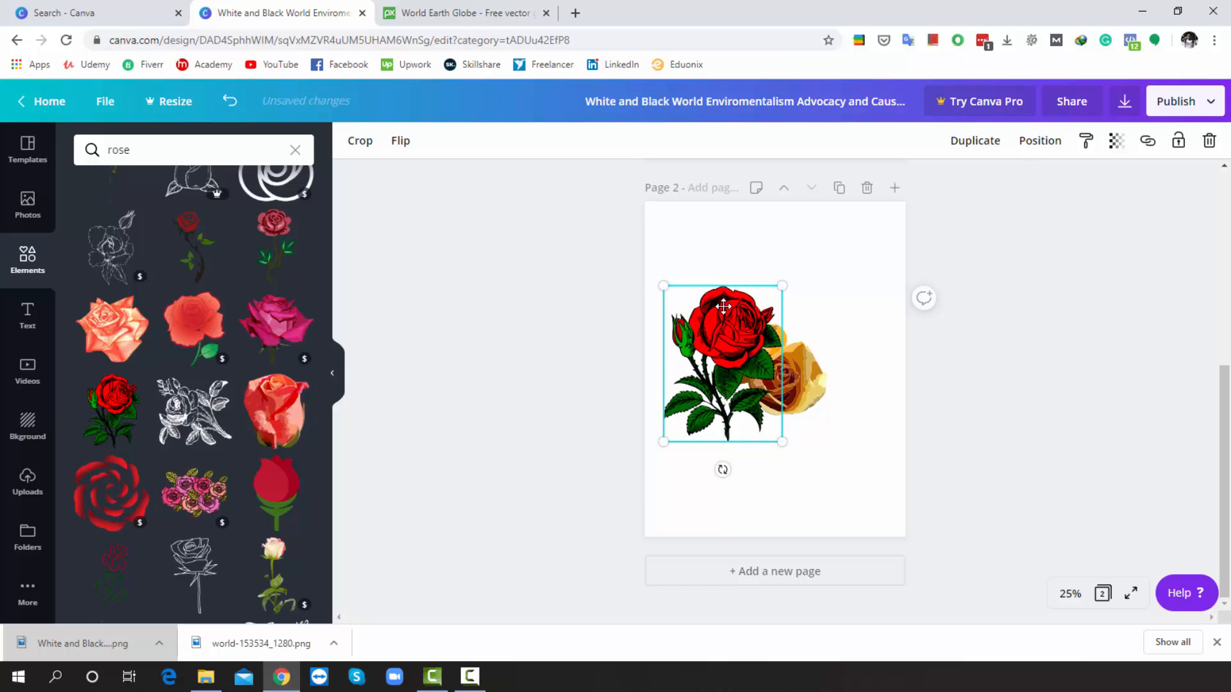
left_click(811, 364)
left_click_drag(810, 364, 829, 403)
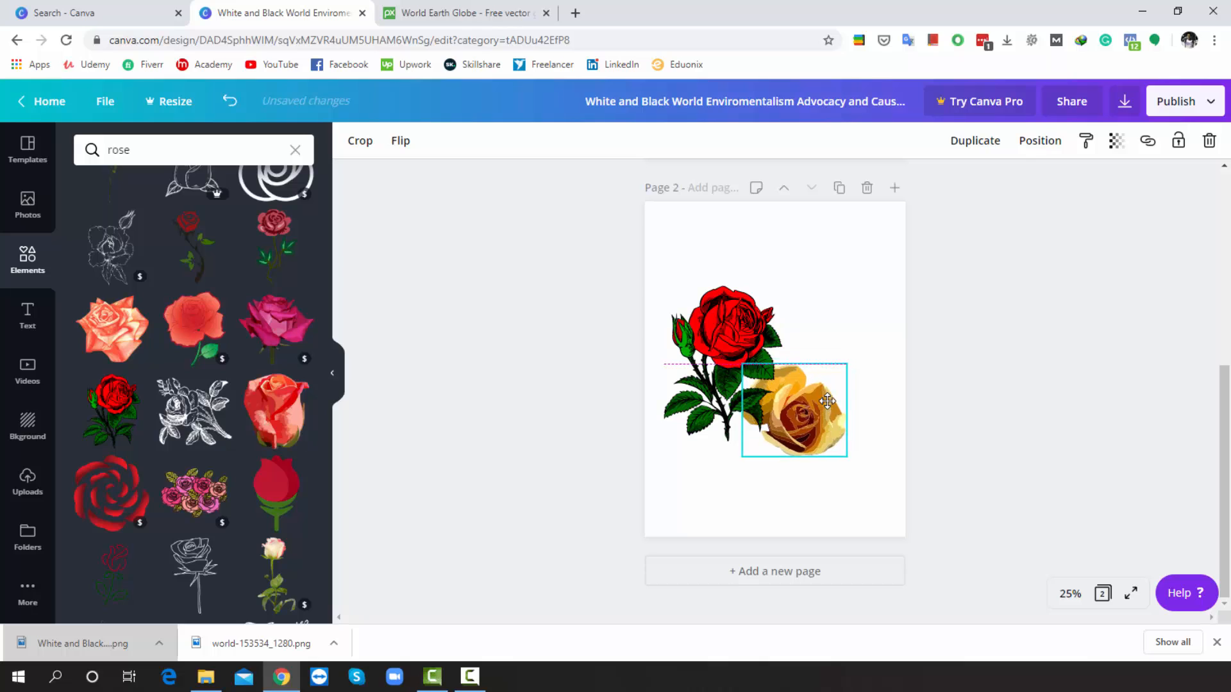
left_click(712, 344)
left_click_drag(718, 344, 713, 340)
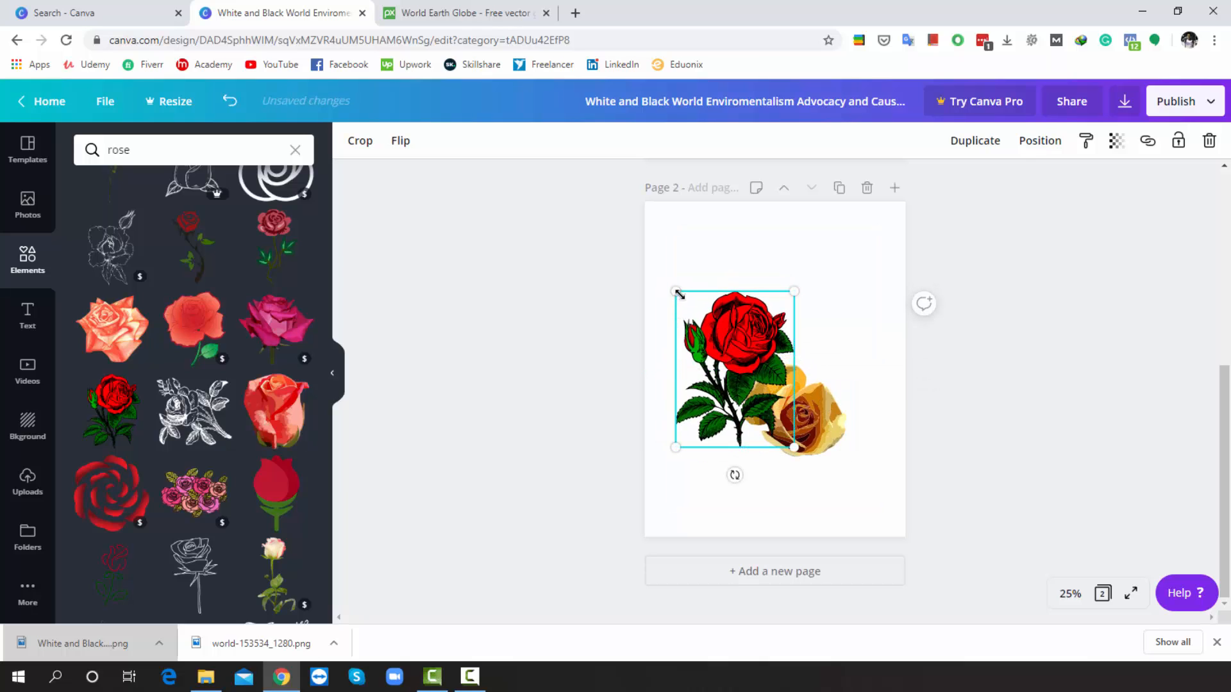
Shrink the red rose and the yellow rose each to about four-fifths of their size.
left_click_drag(676, 292, 725, 326)
left_click(821, 408)
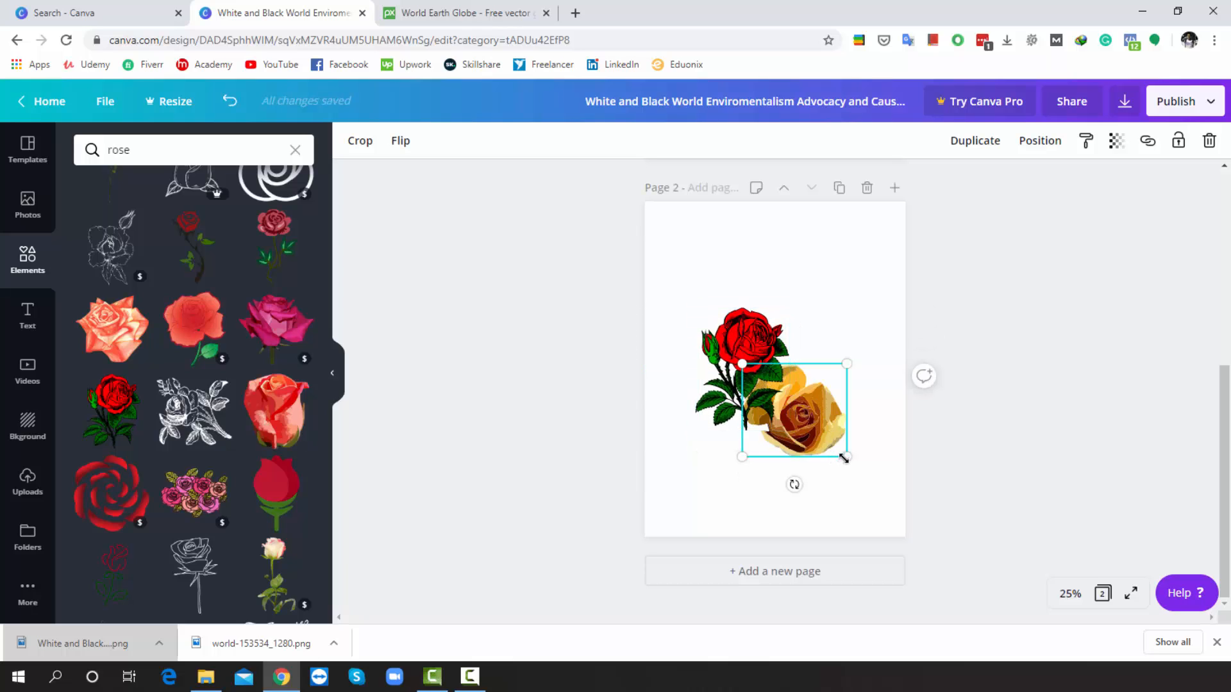
left_click_drag(846, 458, 823, 442)
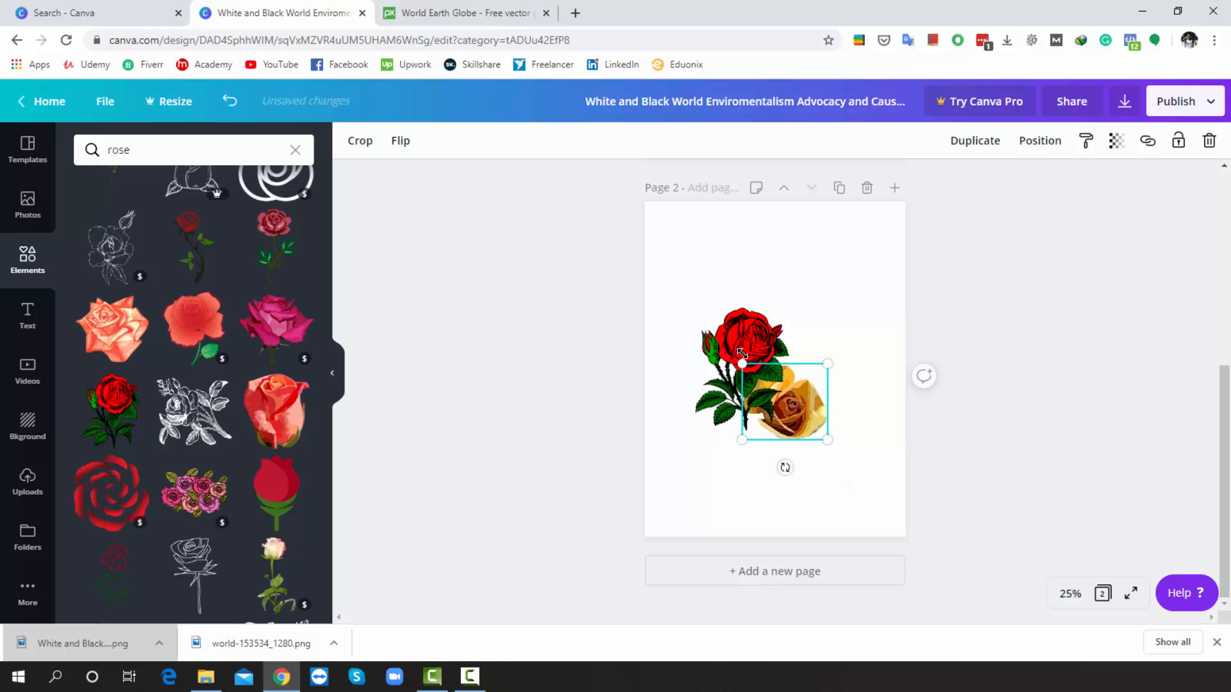
Reposition both roses as a cluster around the page centre, with the red rose's leaves overlapping the yellow rose's left side.
mouse_move(745, 336)
left_mouse_down()
mouse_move(739, 327)
mouse_move(742, 410)
mouse_move(746, 327)
mouse_move(752, 343)
mouse_move(740, 346)
left_mouse_up()
left_click(806, 387)
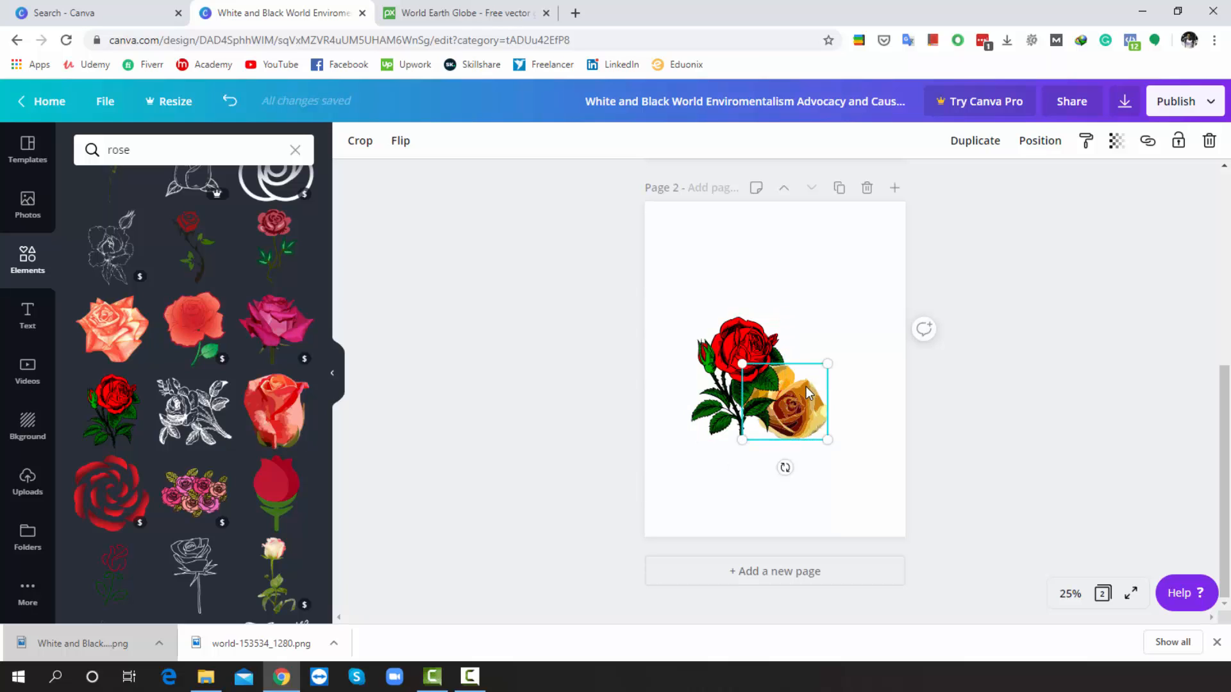
left_click_drag(806, 387, 827, 386)
mouse_move(742, 367)
left_mouse_down()
mouse_move(753, 380)
mouse_move(747, 362)
mouse_move(756, 366)
left_mouse_up()
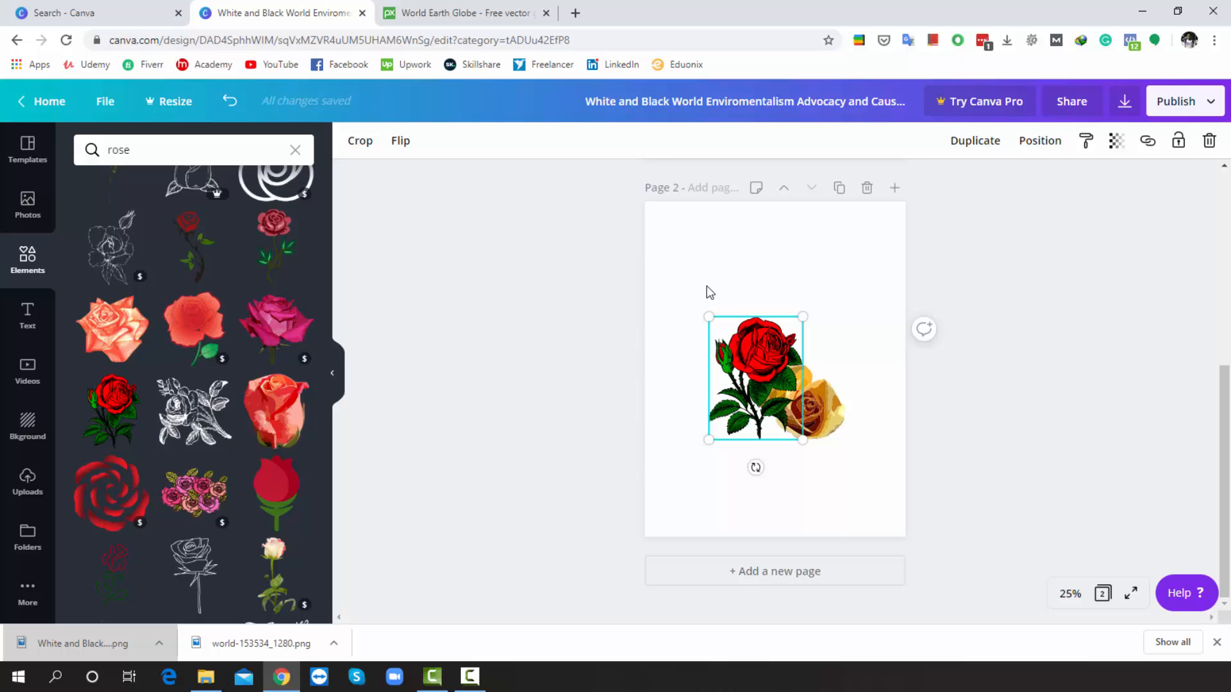
left_click(1019, 337)
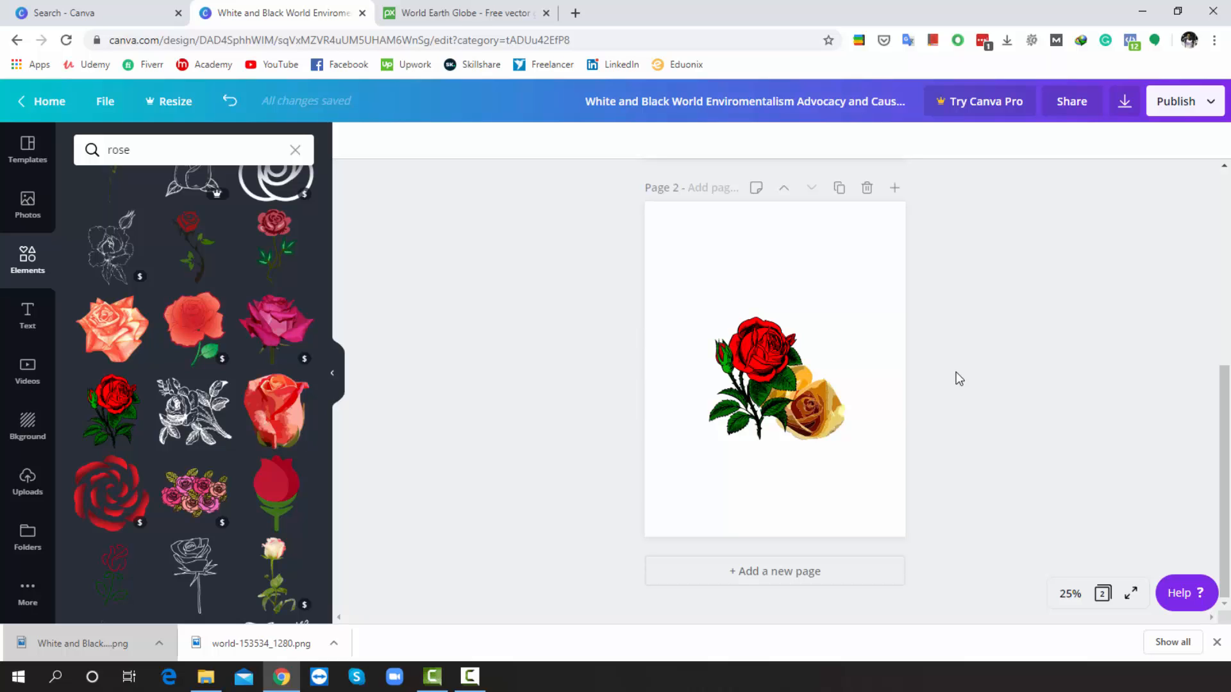
Add a heading to the rose page reading "Flower Is Beauty Of Nature".
left_click(33, 316)
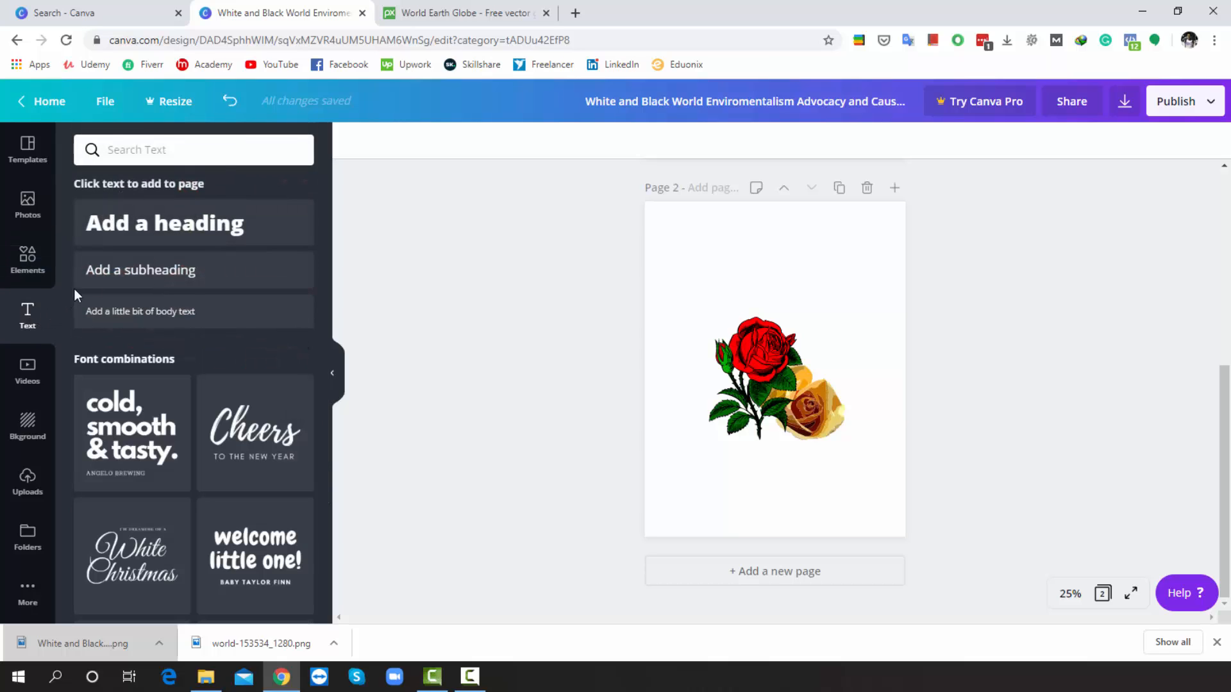
left_click(192, 225)
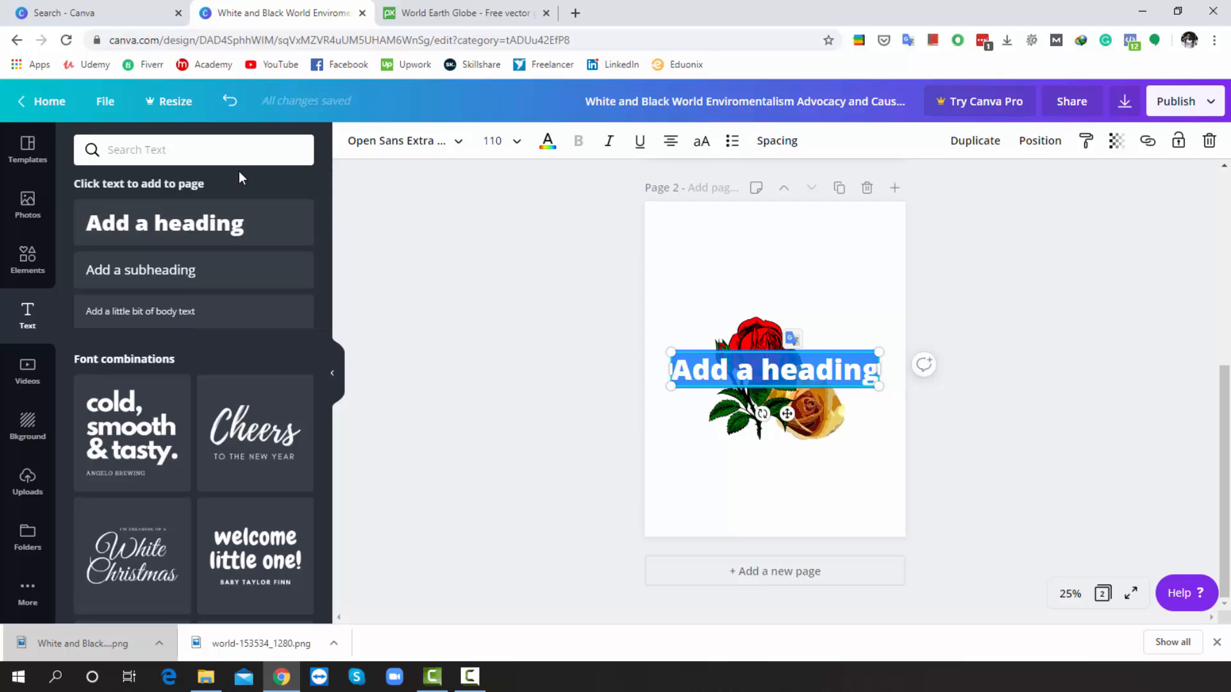
key("BackSpace")
type("Fl")
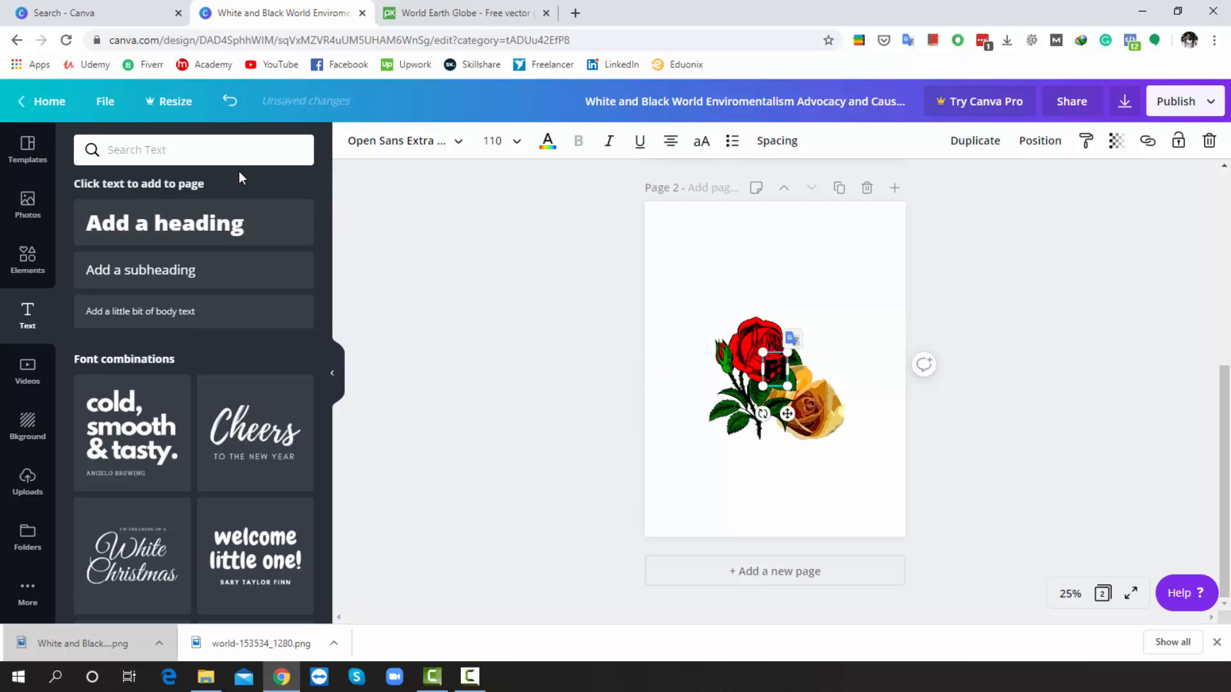
type("ower")
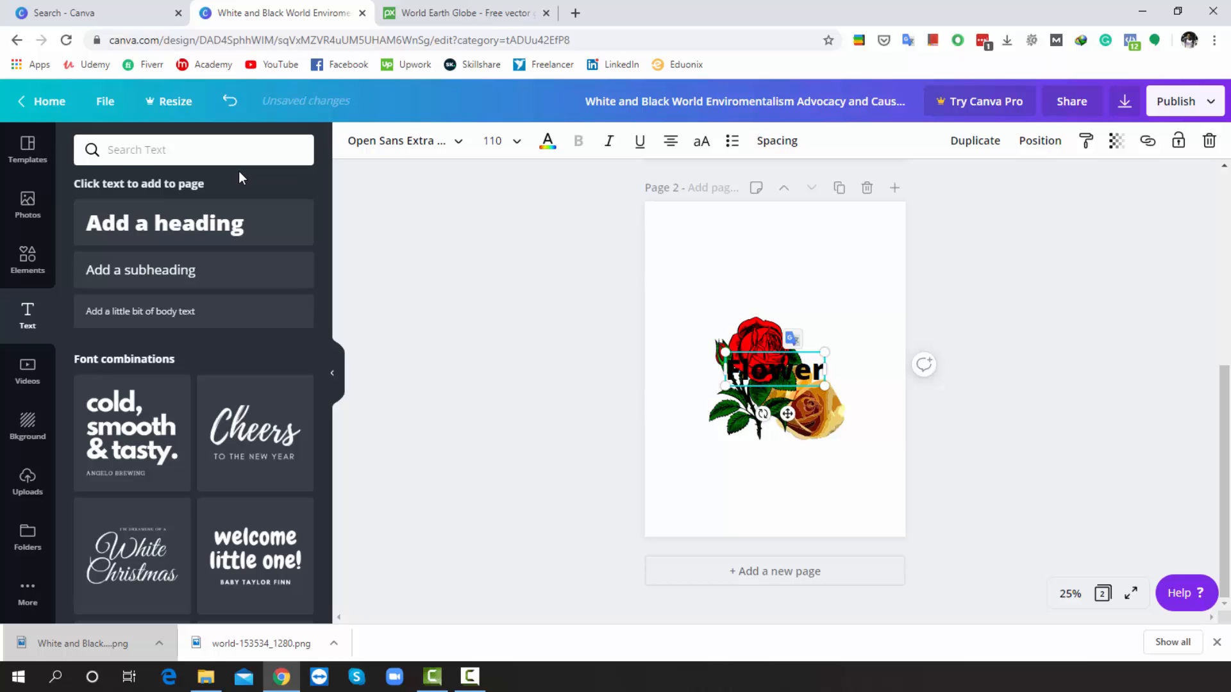
type(" Is")
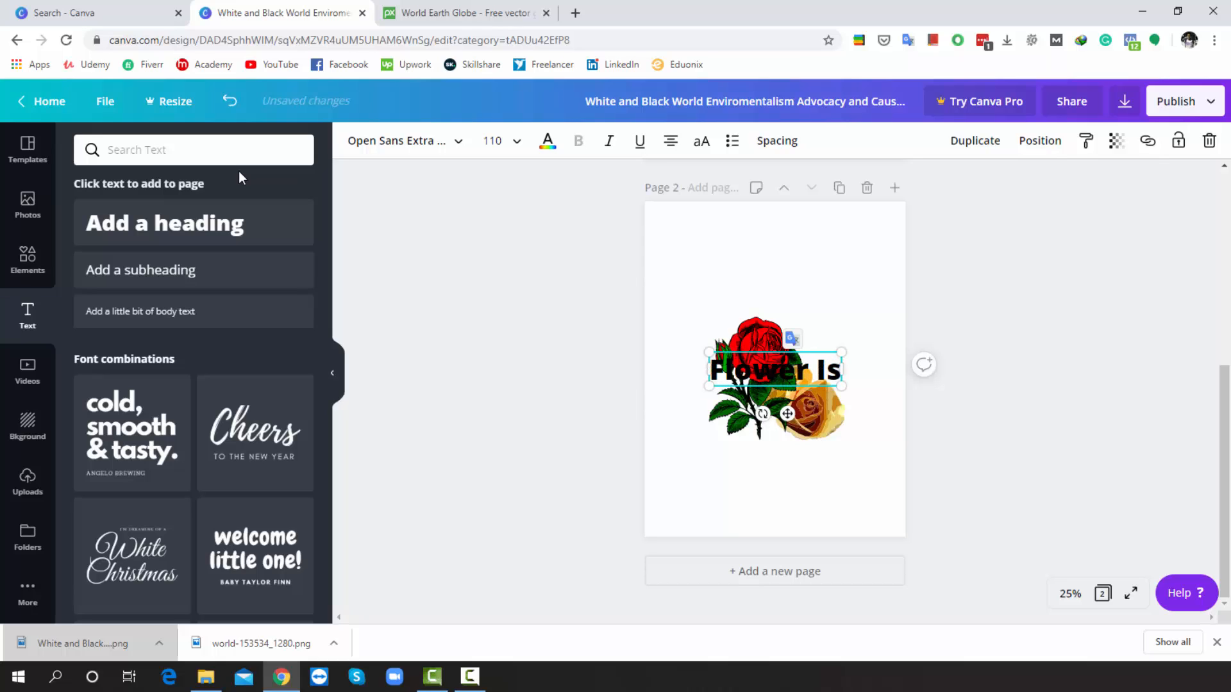
type(" Bea")
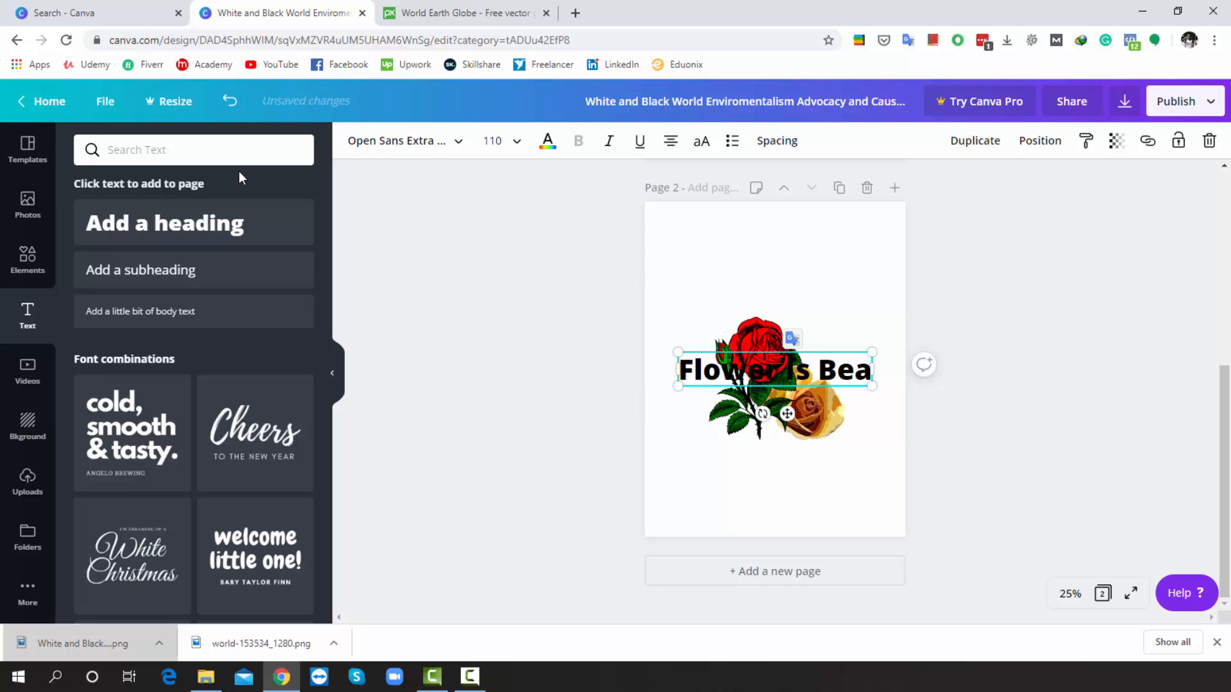
type("uty")
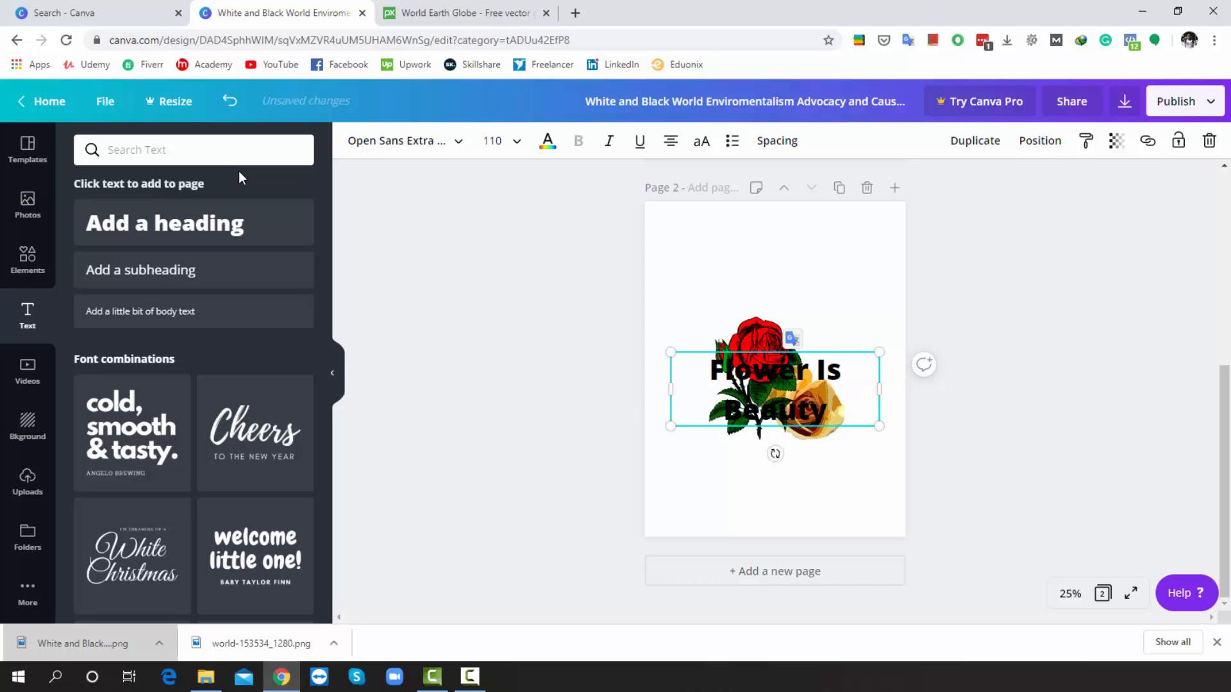
type(" O")
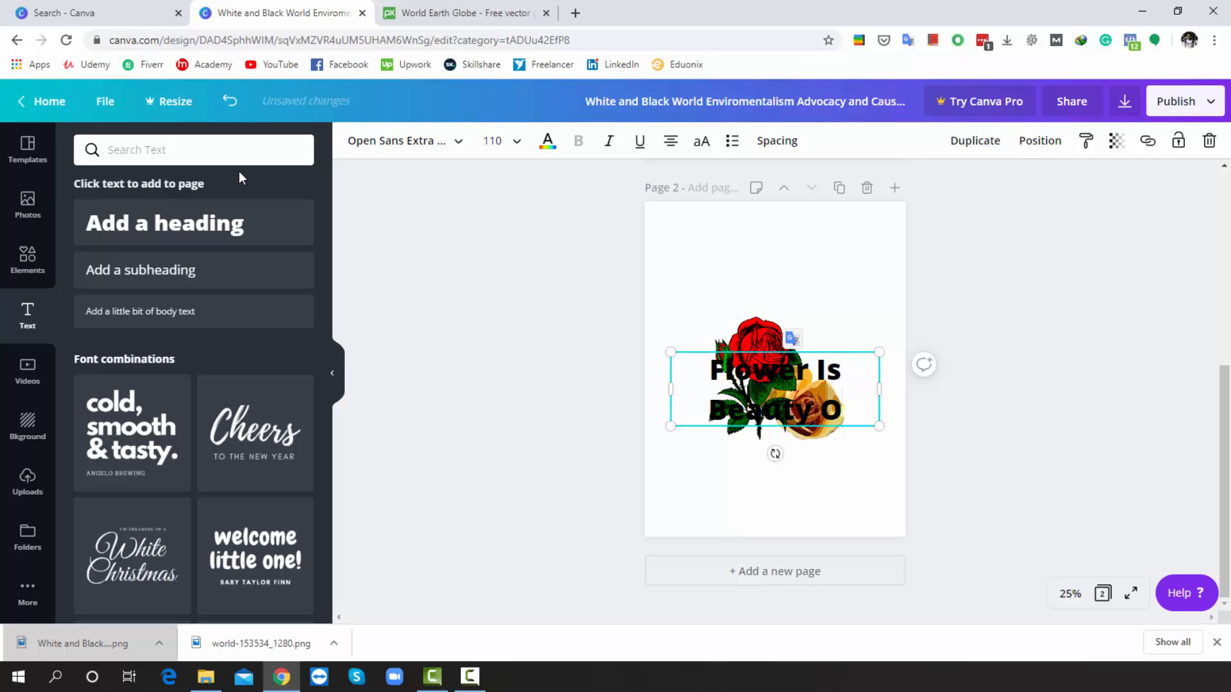
type("f Nat")
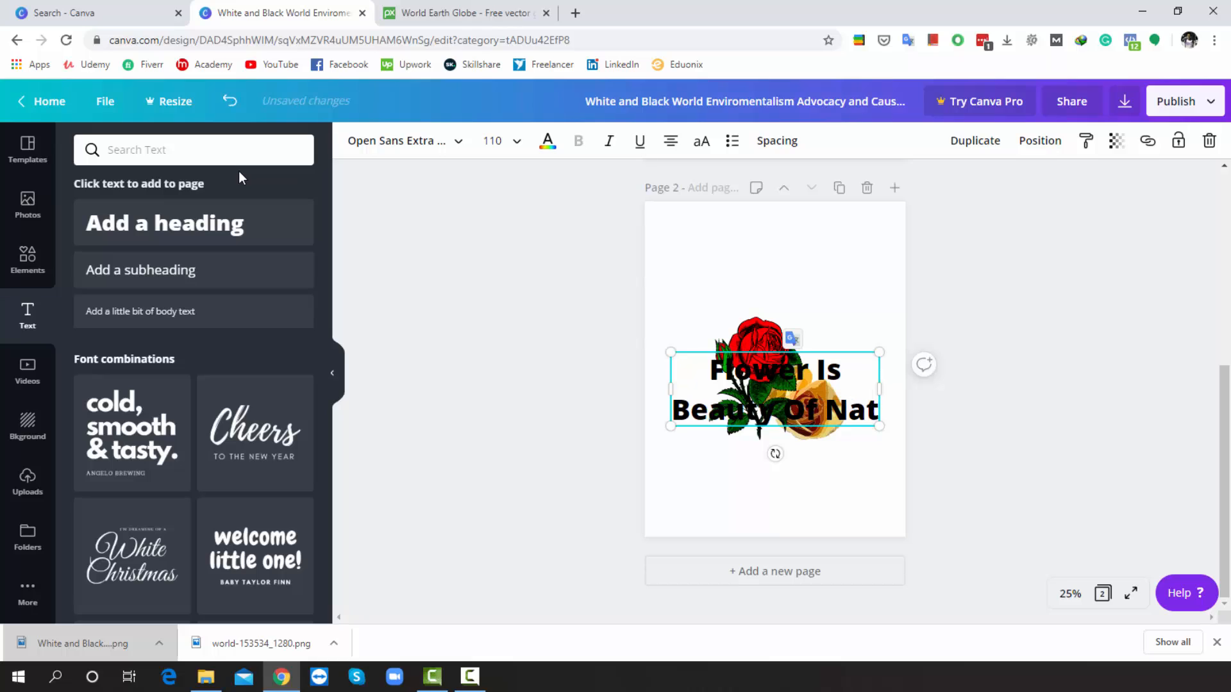
type("ure")
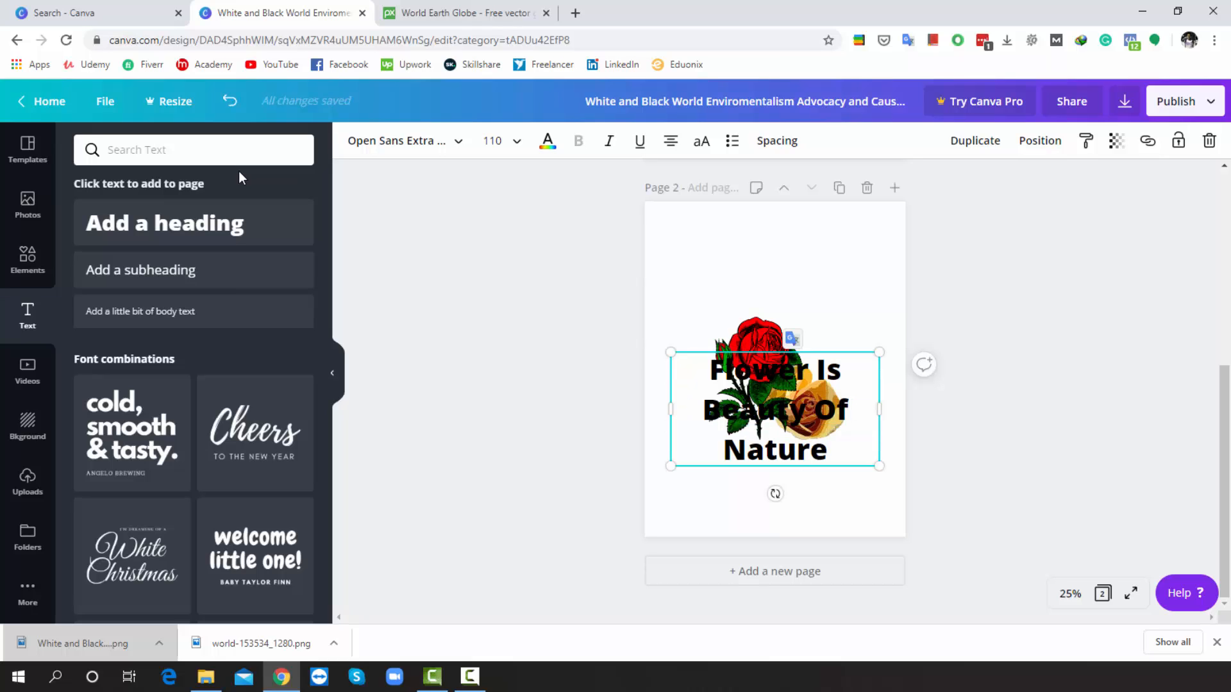
Insert two line breaks after "Flower Is" and move the text up until that line sits just above the red rose.
left_click(844, 377)
key("Return")
key("Return")
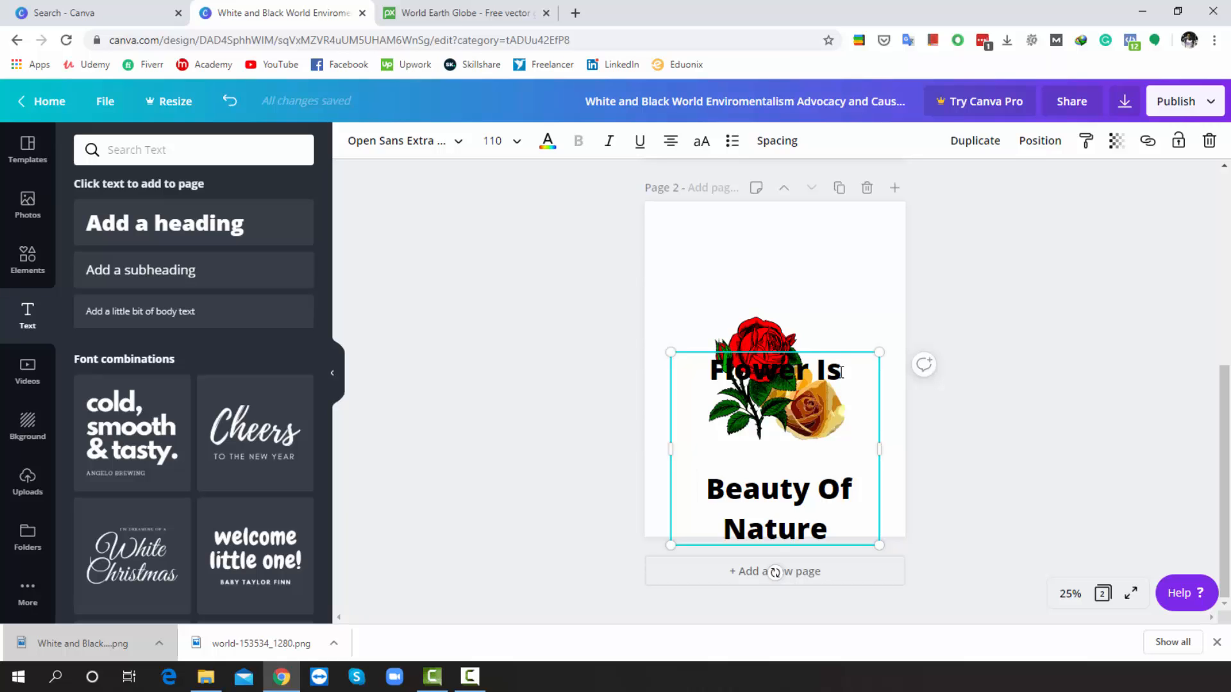
left_click_drag(827, 352, 826, 278)
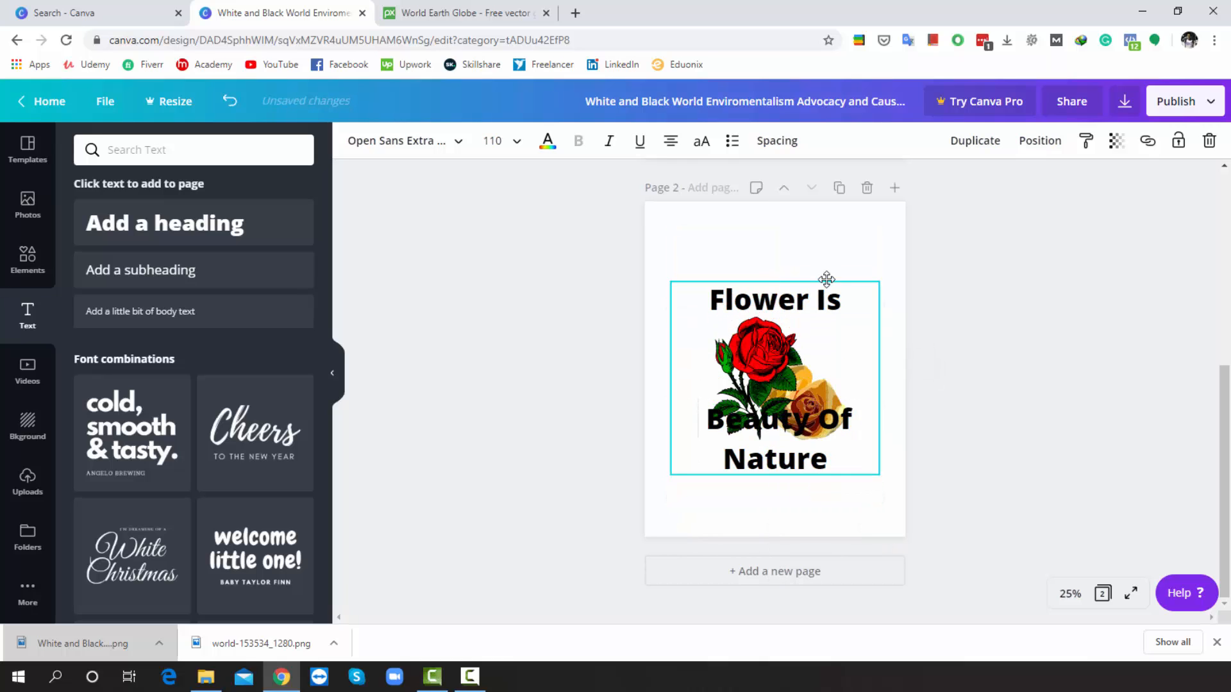
Widen the text box until "Beauty Of Nature" fits on one line, then push that line below the roses and centre "Flower Is" on the page.
left_click_drag(880, 378, 919, 378)
left_click_drag(670, 378, 619, 377)
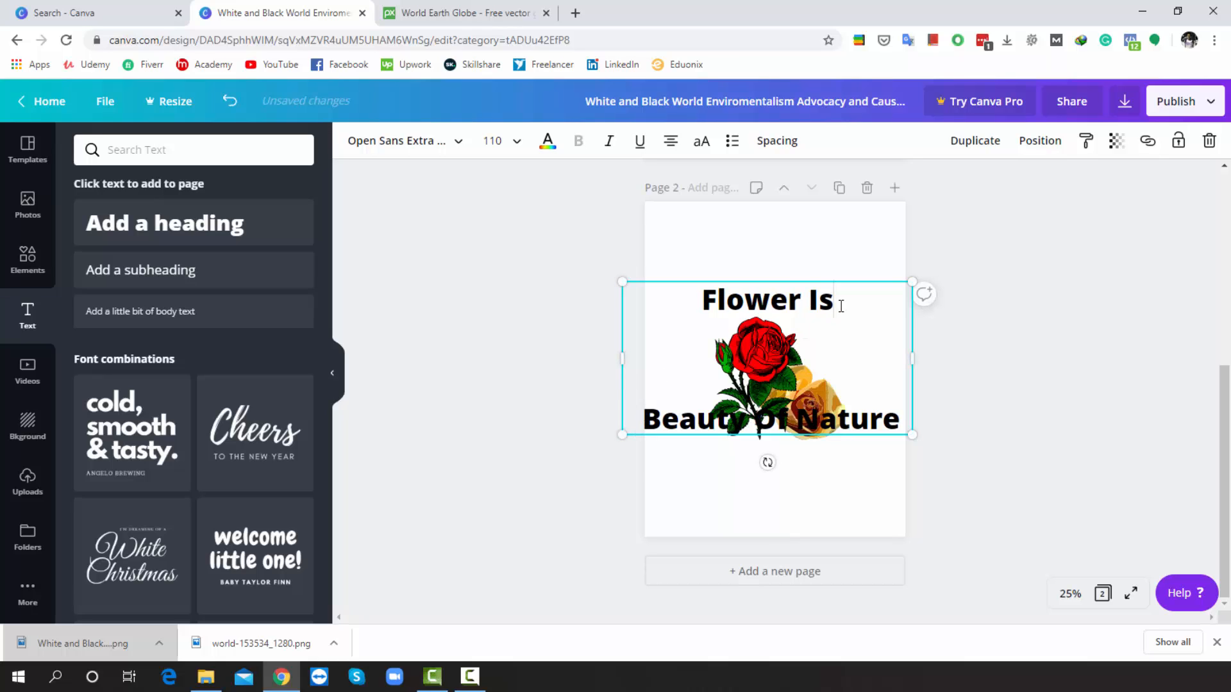
key("Return")
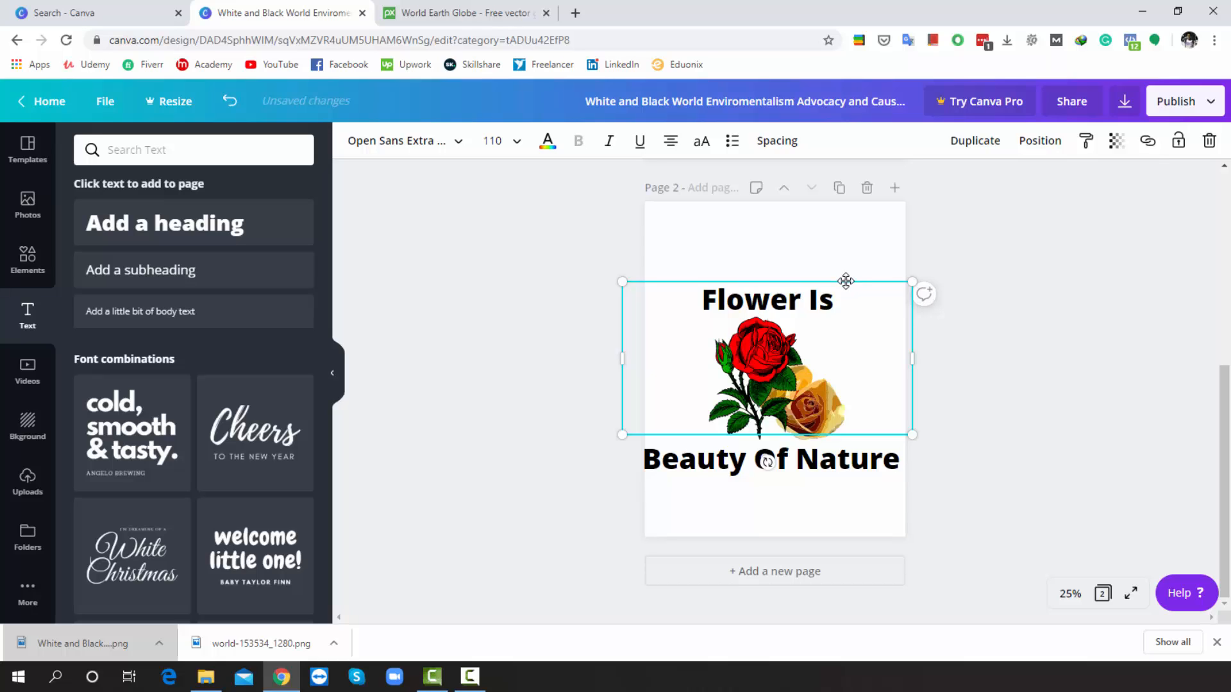
mouse_move(844, 280)
left_mouse_down()
mouse_move(851, 261)
mouse_move(854, 277)
left_mouse_up()
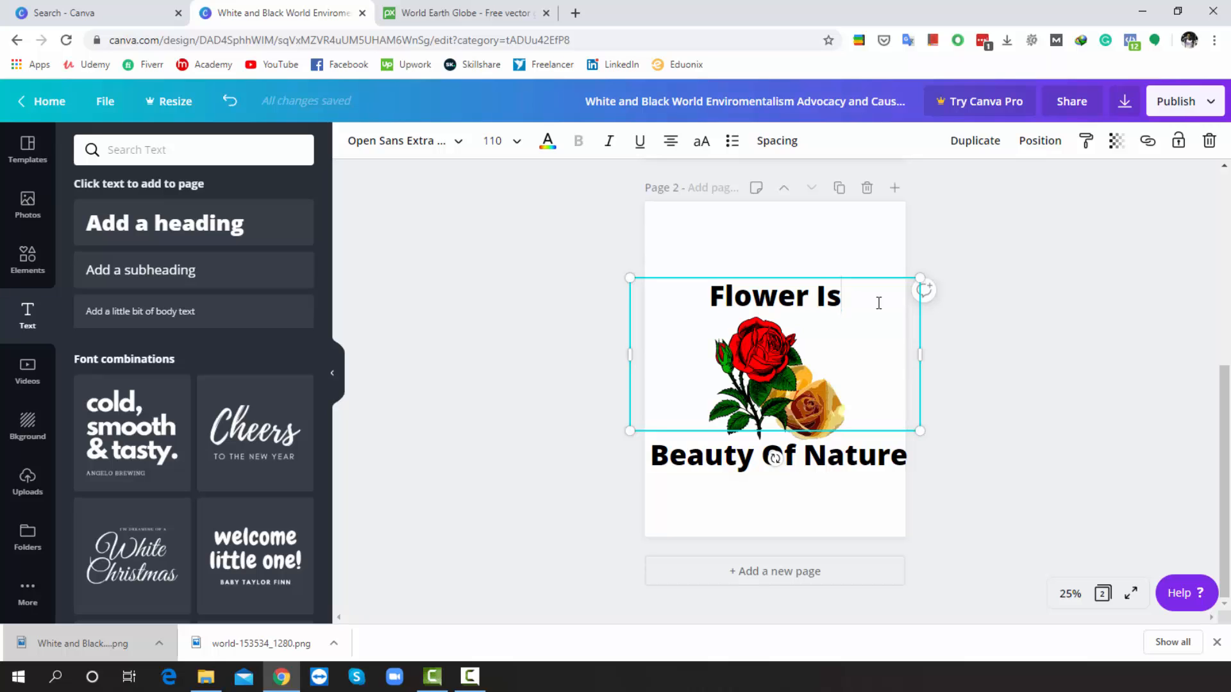
Set the font size of the whole text to 96, then raise it to 104.
key("ctrl+a")
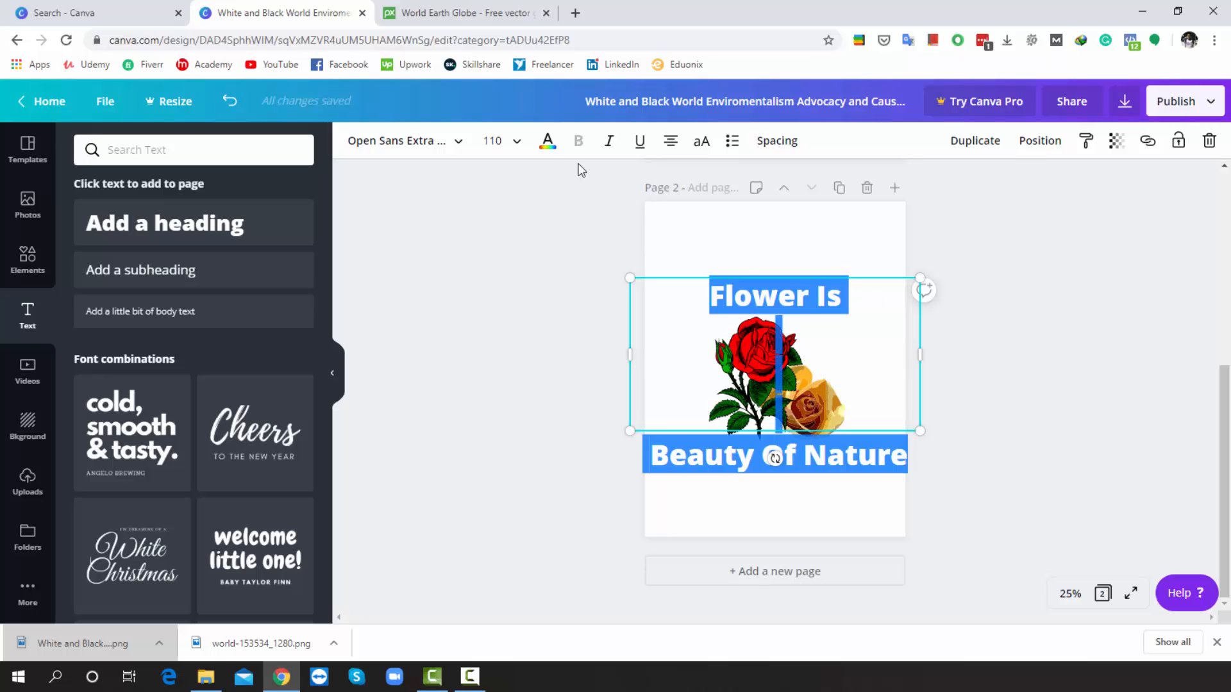
left_click(518, 143)
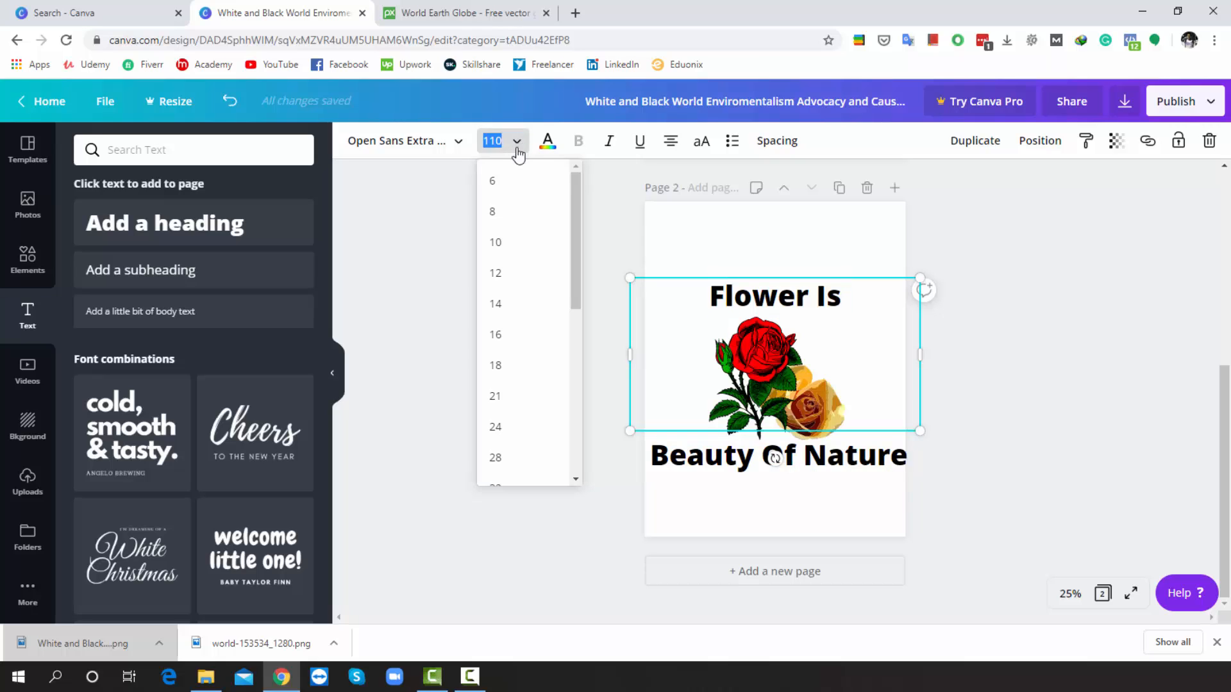
scroll(531, 321, "down", 5)
scroll(532, 333, "down", 3)
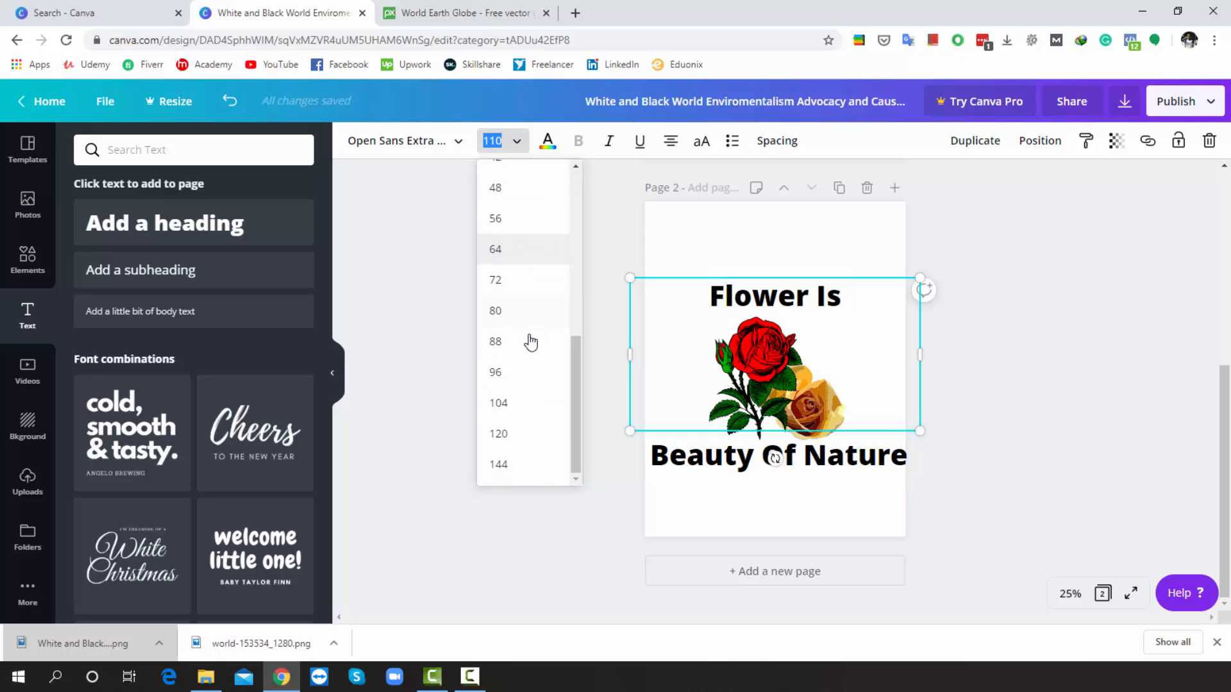
left_click(498, 374)
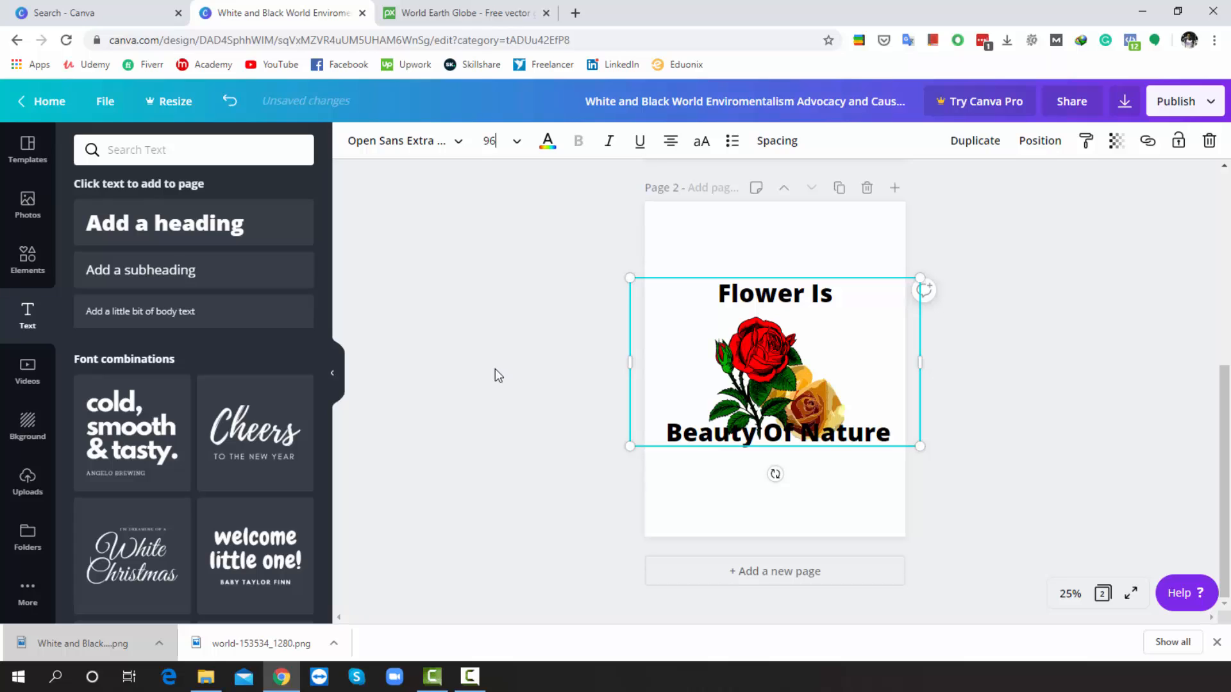
left_click(518, 143)
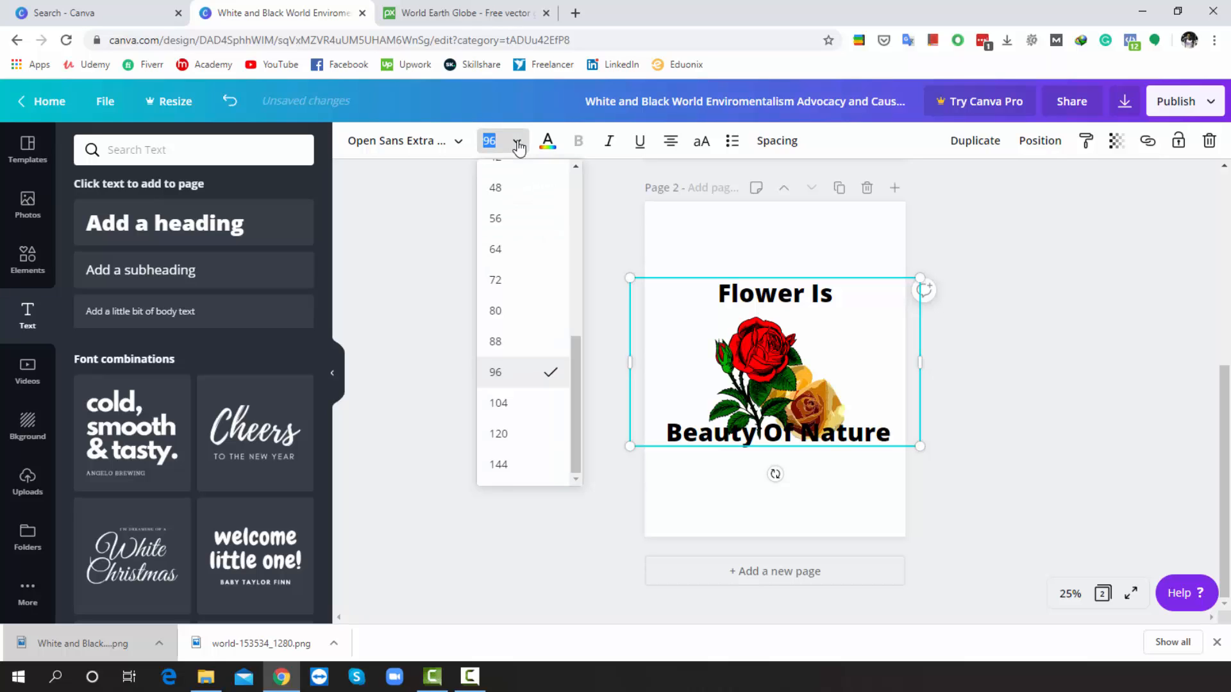
left_click(516, 411)
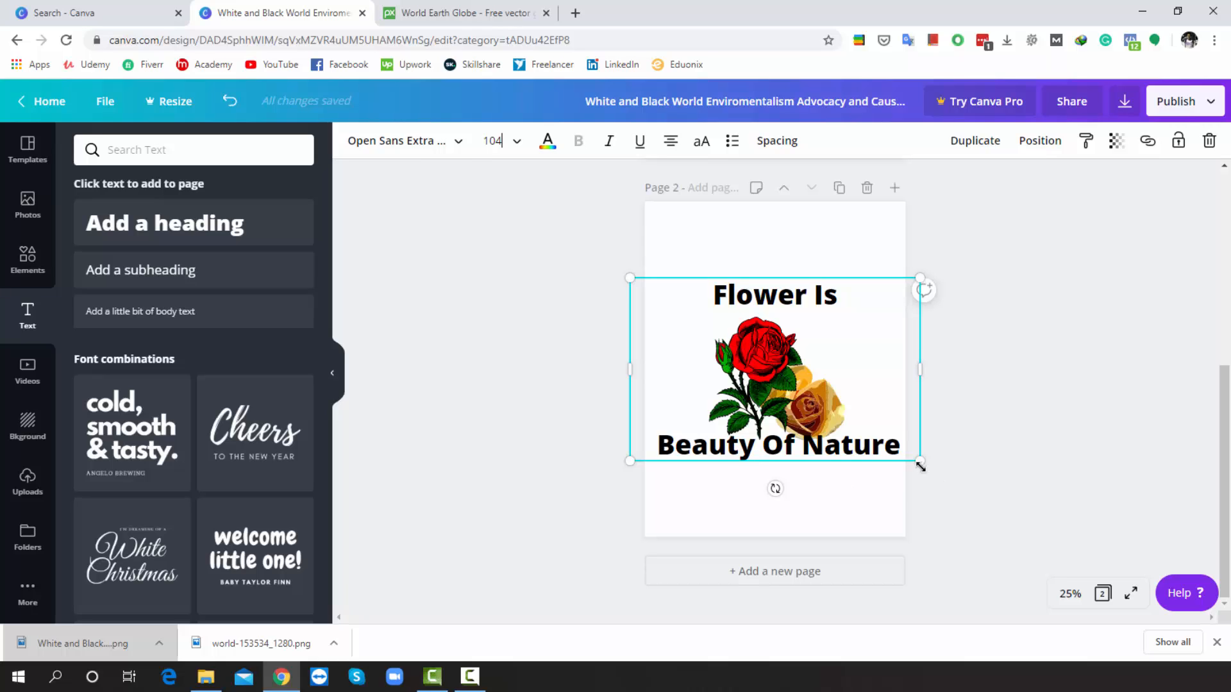
Scale the text to a font size of 97.5 and fit the text box to the page width.
left_click_drag(920, 466, 927, 477)
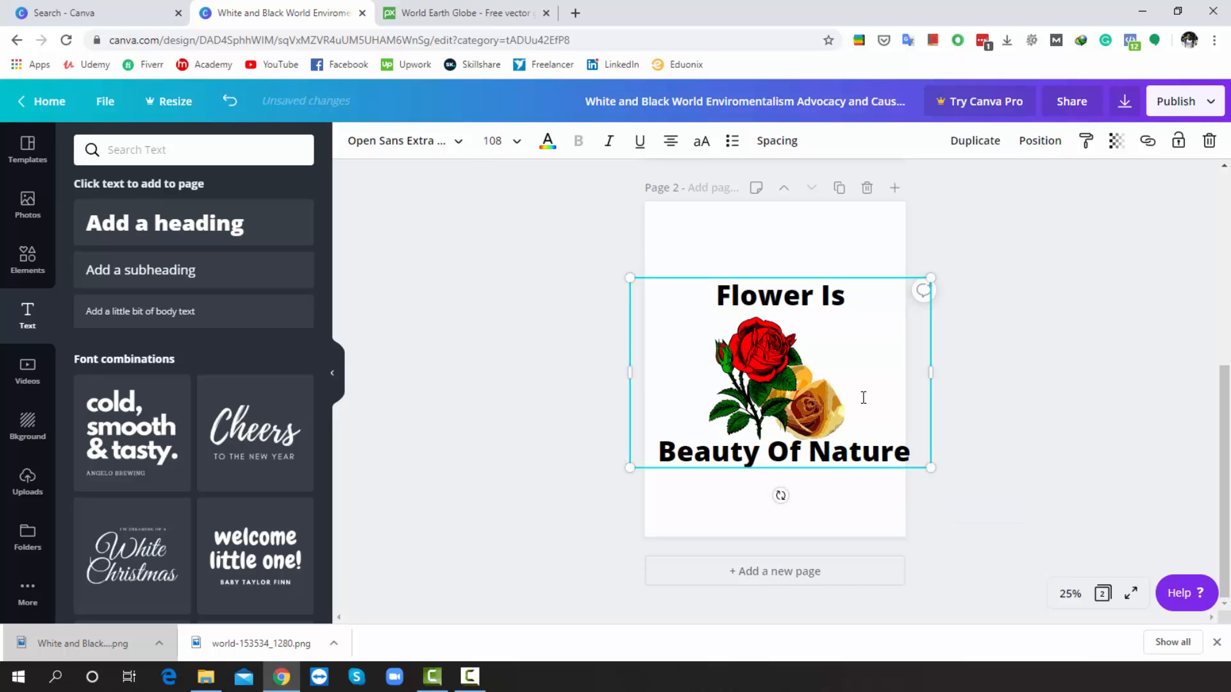
left_click_drag(870, 281, 854, 278)
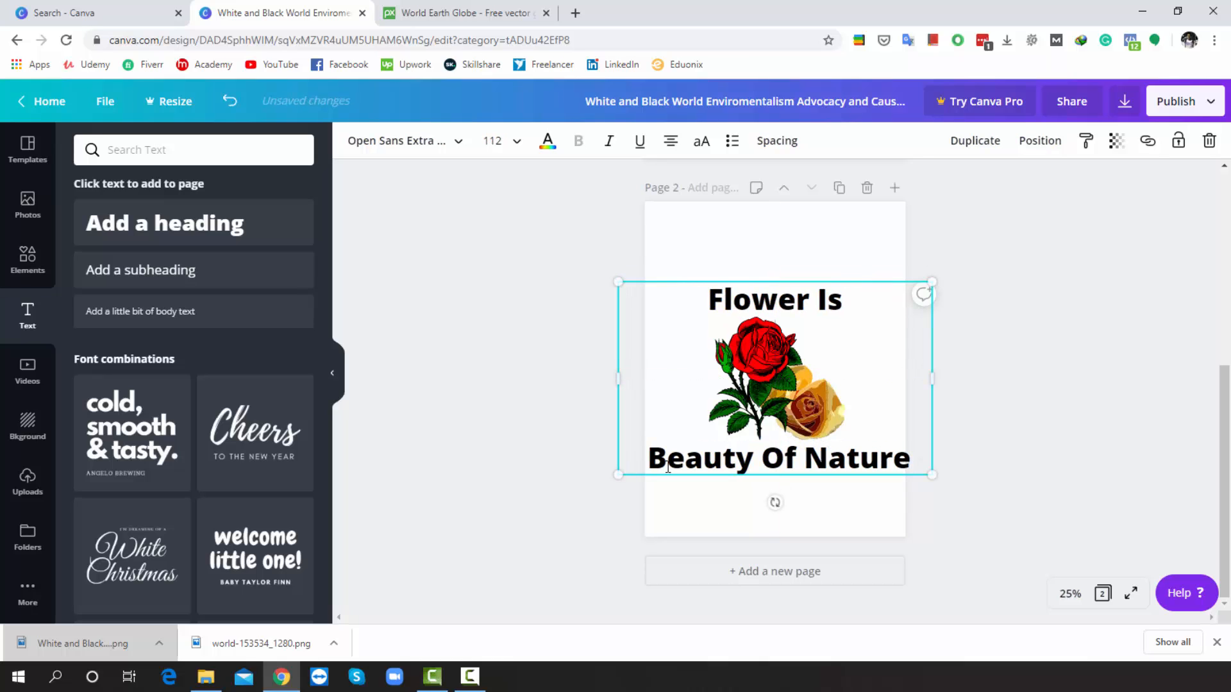
left_click_drag(620, 473, 640, 469)
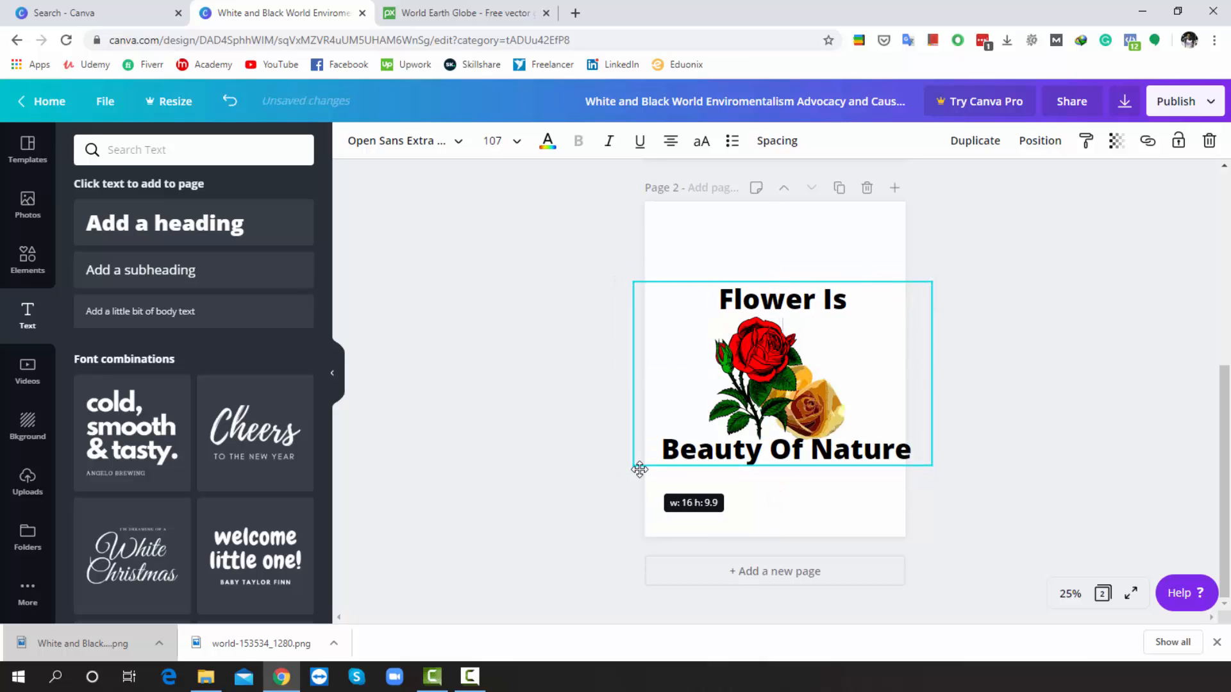
left_click_drag(931, 467, 909, 461)
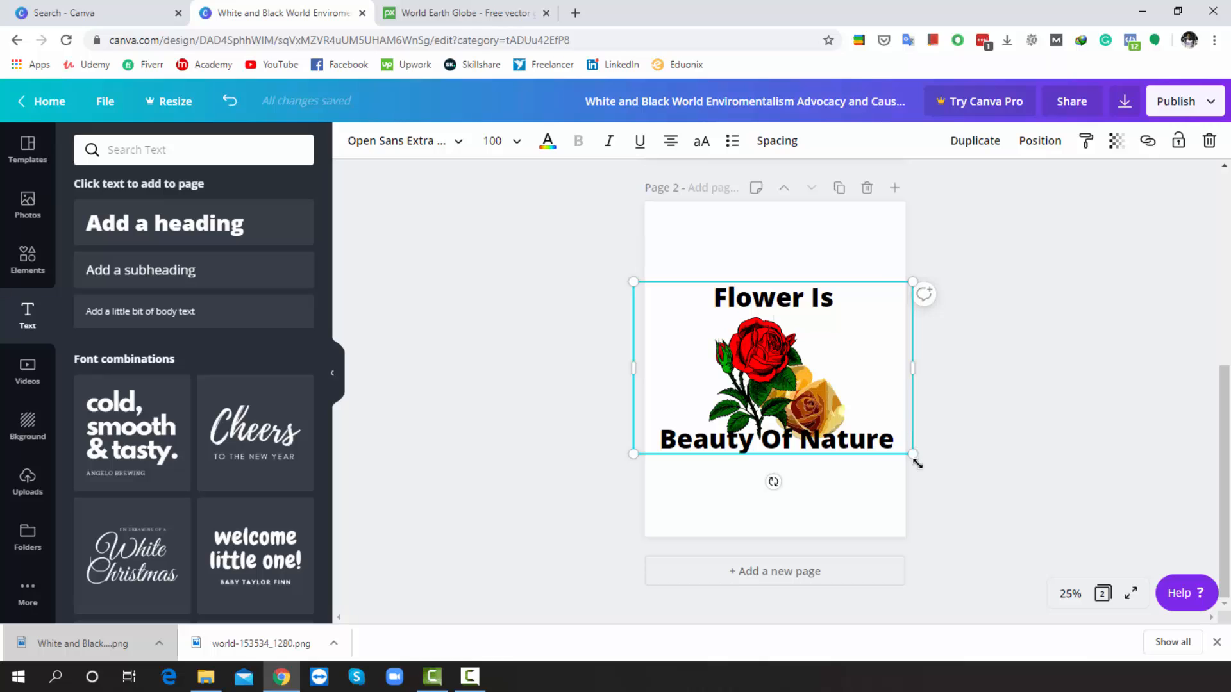
mouse_move(912, 455)
left_mouse_down()
mouse_move(889, 446)
mouse_move(910, 459)
mouse_move(905, 449)
left_mouse_up()
left_click_drag(631, 364, 643, 365)
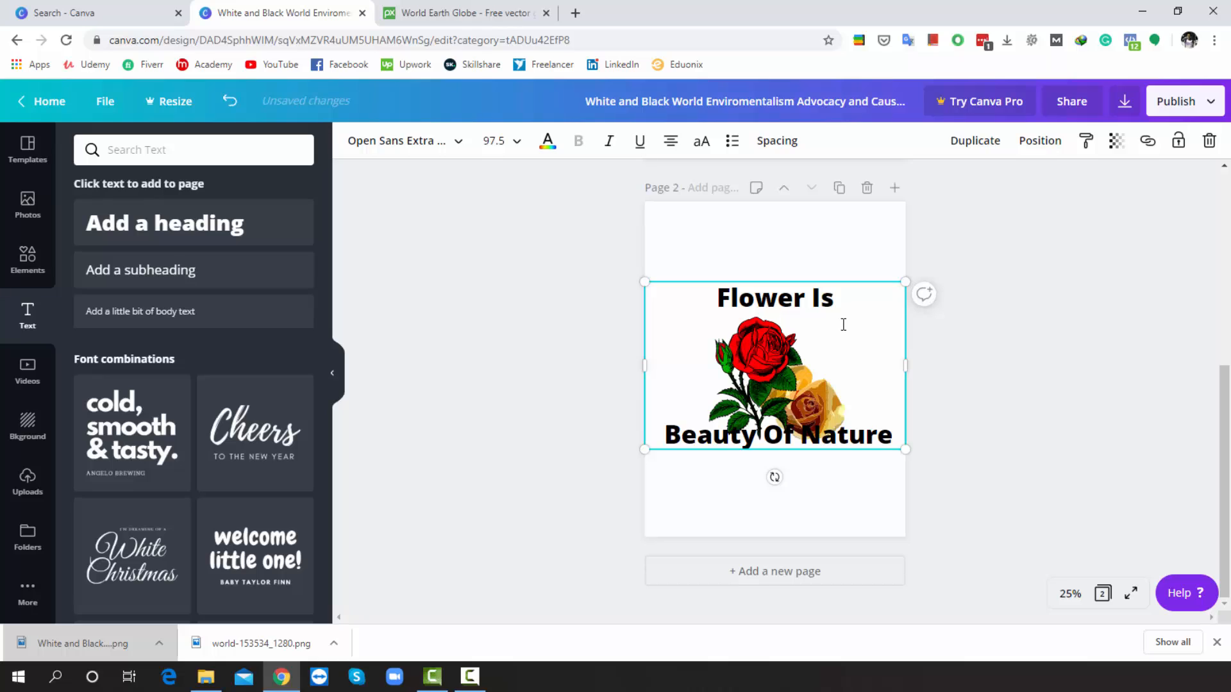
Insert another line break after "Flower Is" and nudge the text block up so both lines clear the roses.
left_click(845, 301)
key("Return")
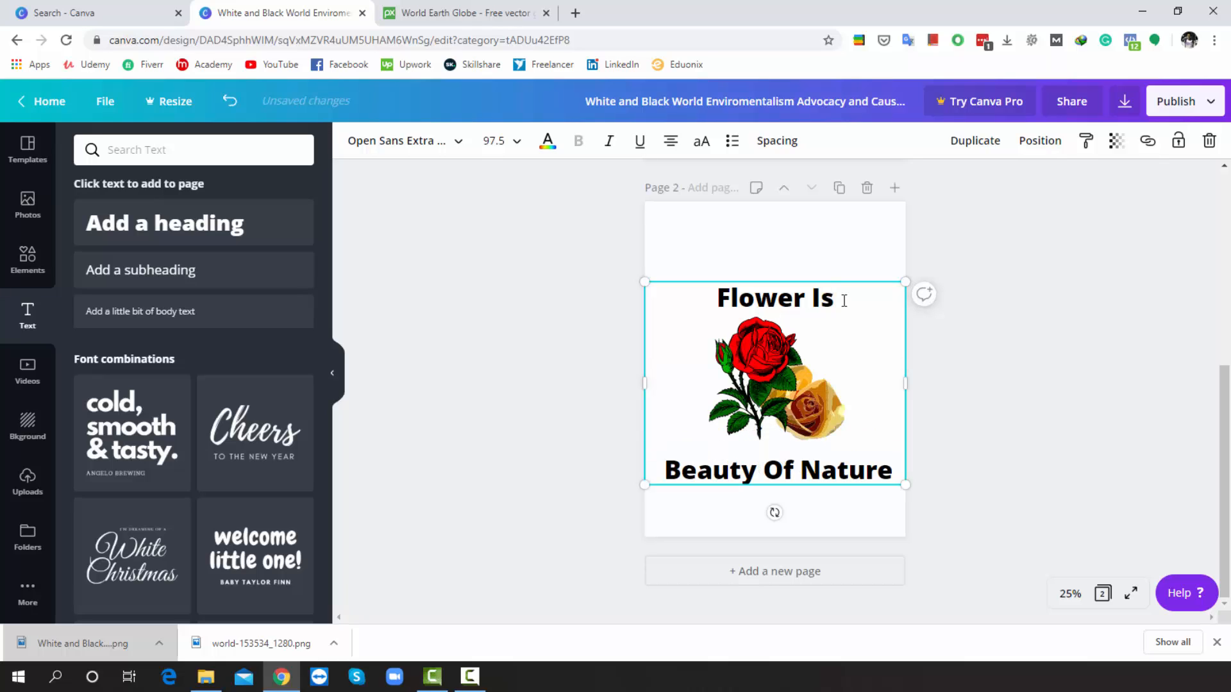
left_click_drag(859, 278, 856, 266)
left_click(1058, 398)
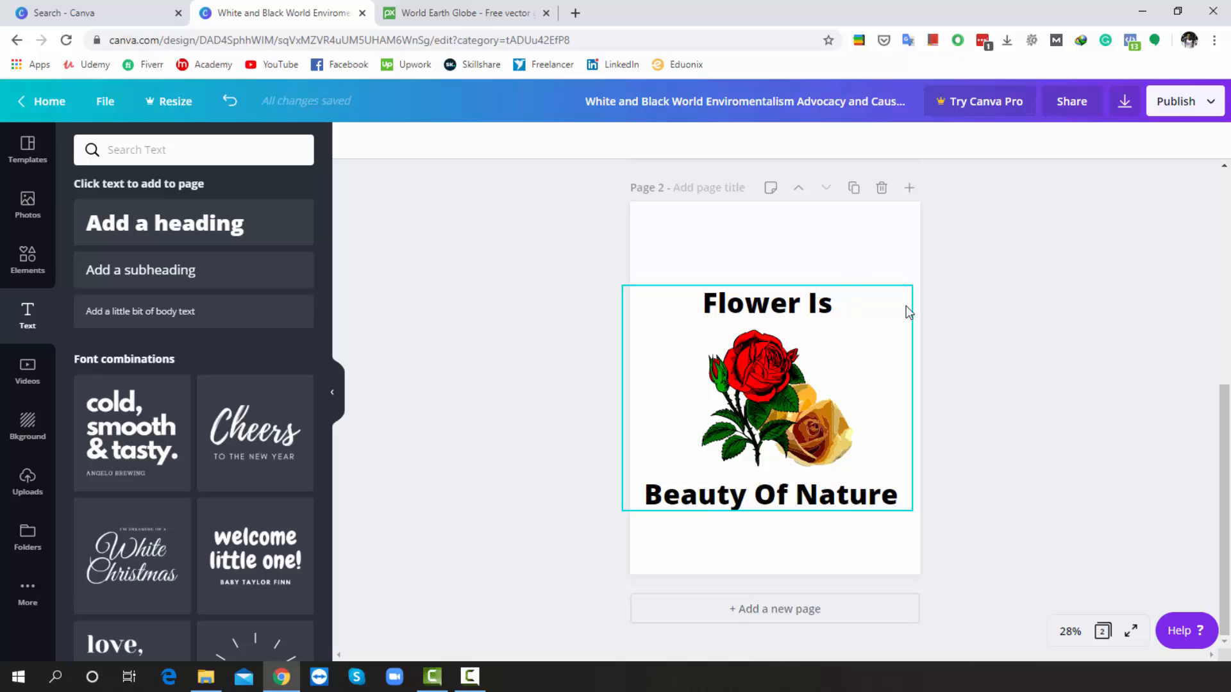
Delete the "Protect Our Planet" page and download the remaining rose design as a PNG.
scroll(975, 329, "up", 6)
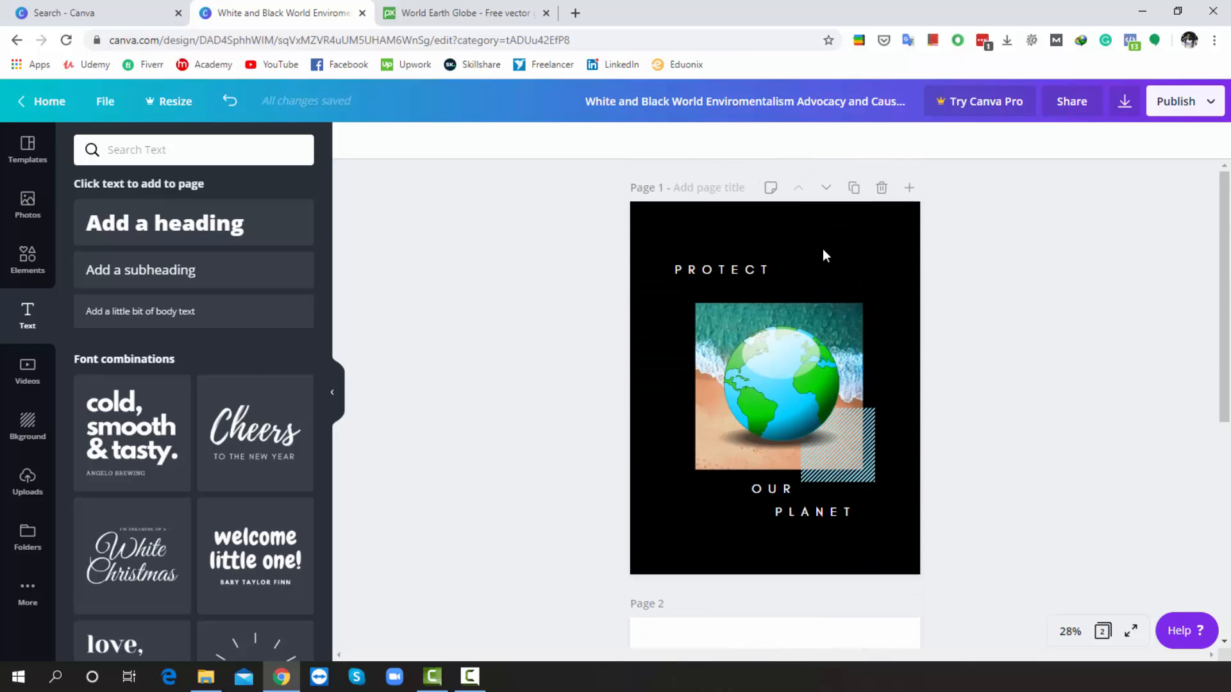
left_click(881, 187)
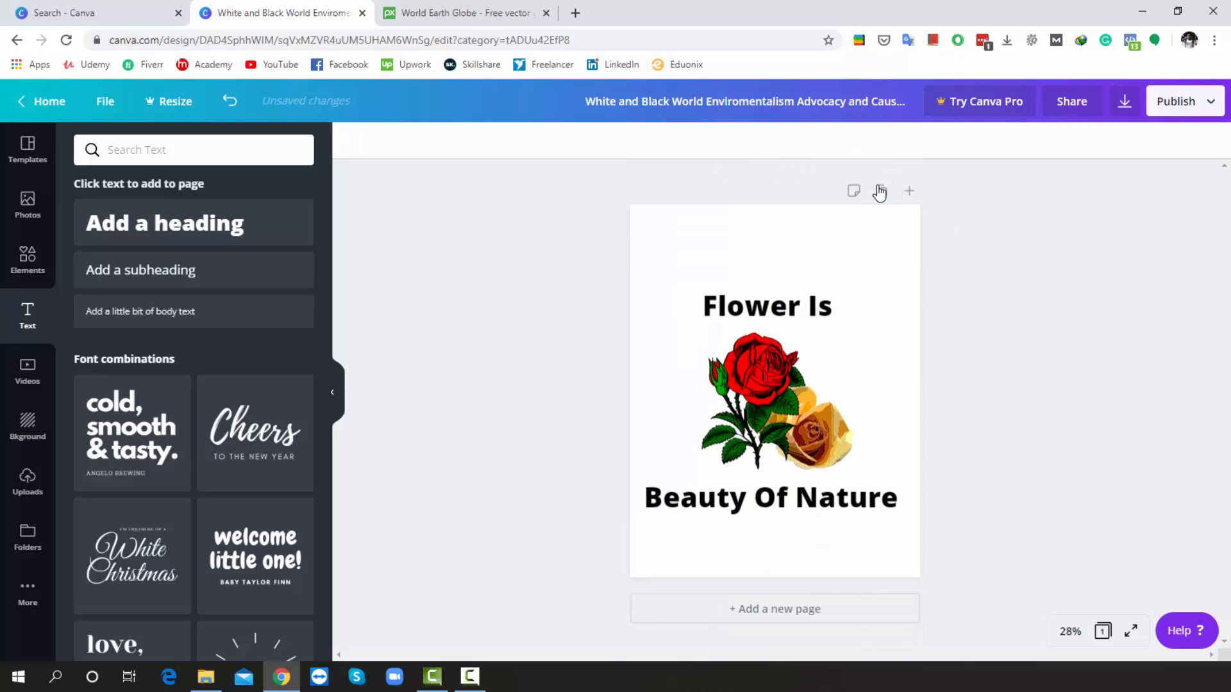
left_click(1209, 101)
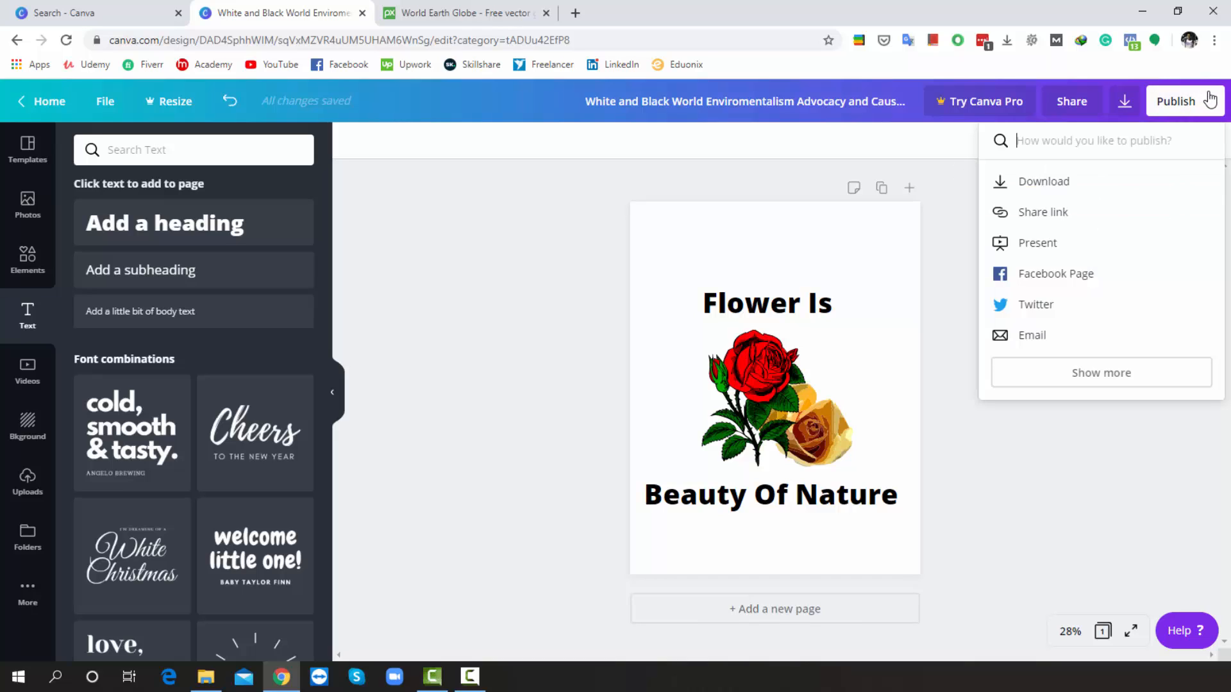
left_click(1026, 183)
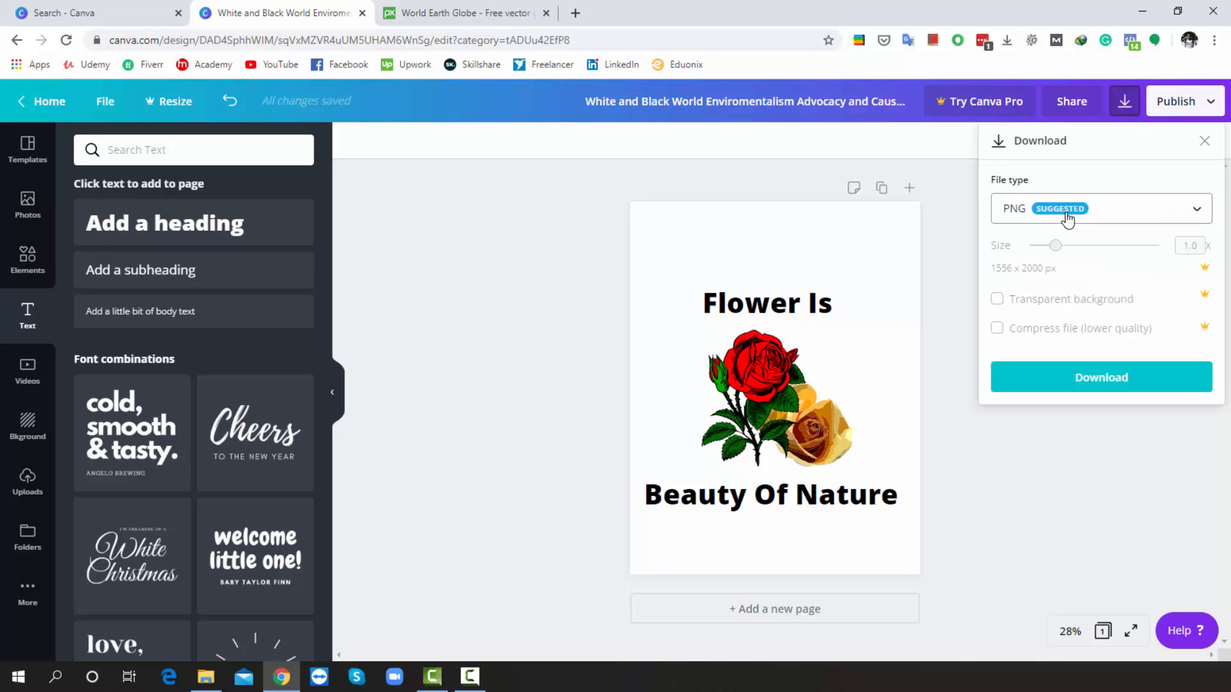
left_click(1101, 384)
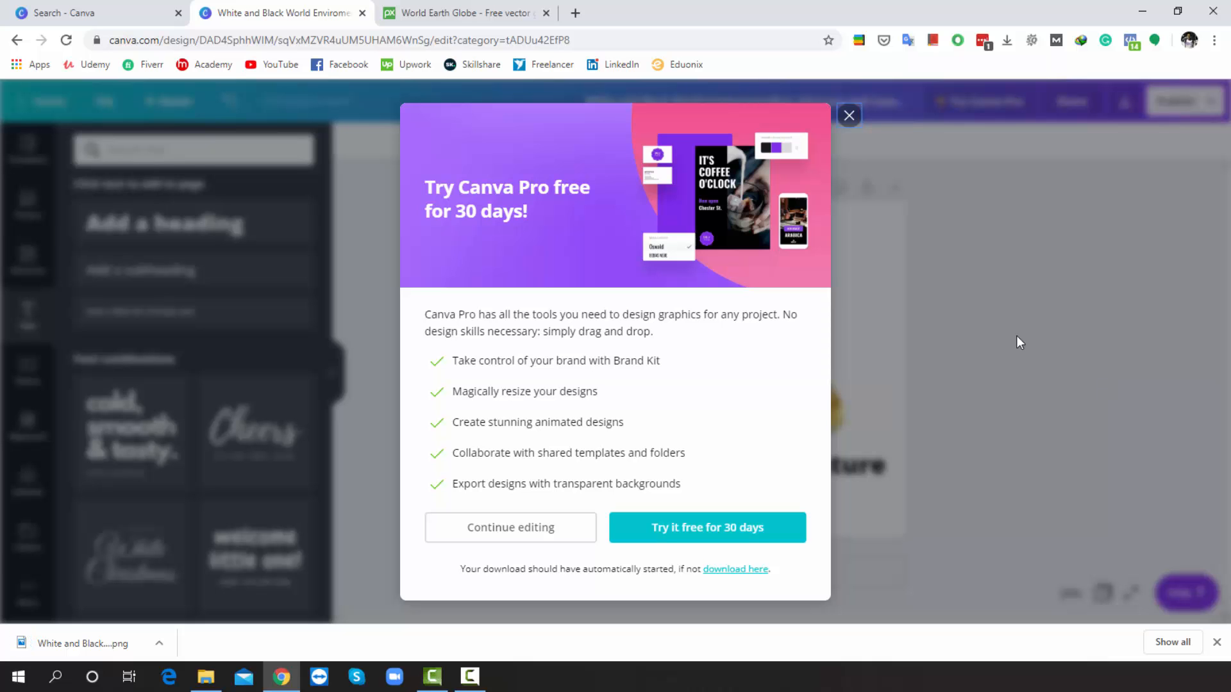
Open the downloaded PNG to check the rose design, and return to Canva in the browser.
left_click(80, 645)
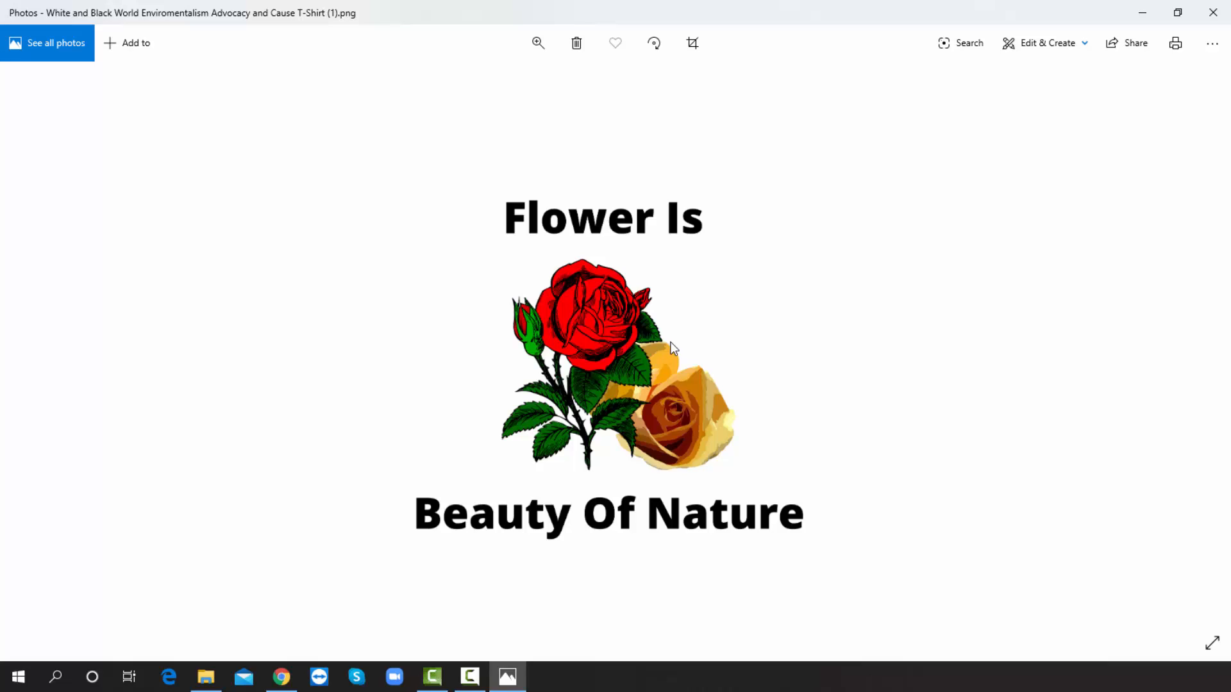
left_click(277, 686)
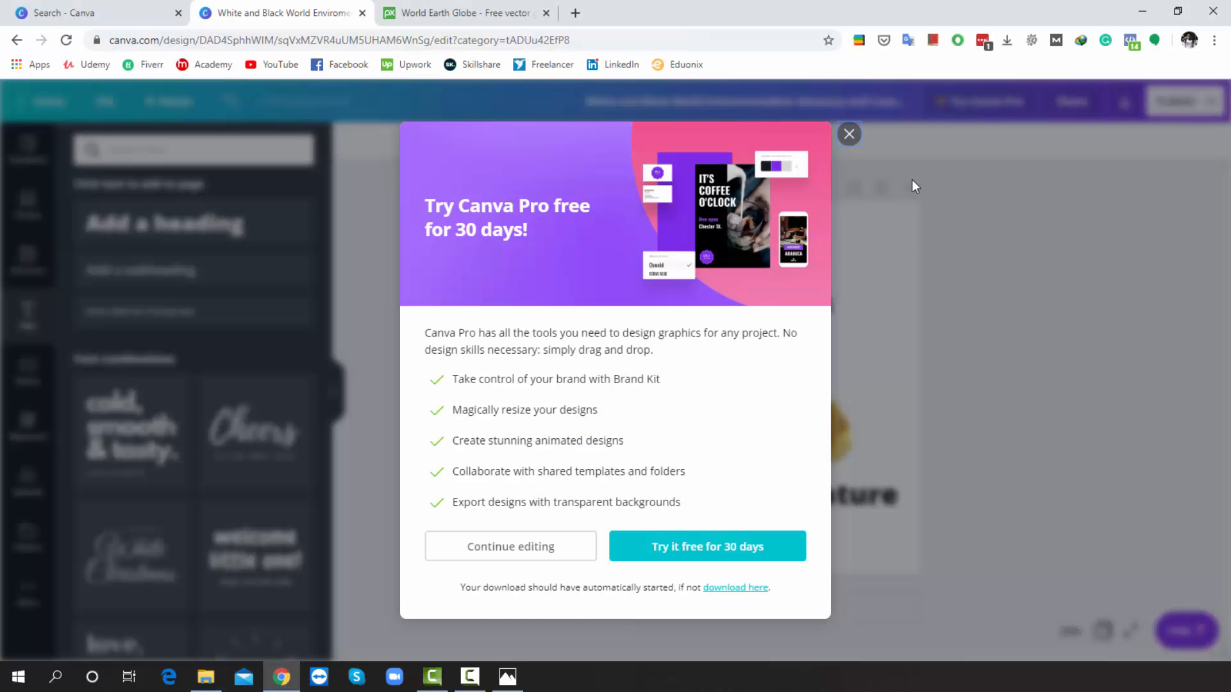
Close the Canva Pro offer, search the templates for "cat" and add the "I love cats and naps" template as a new page.
left_click(848, 134)
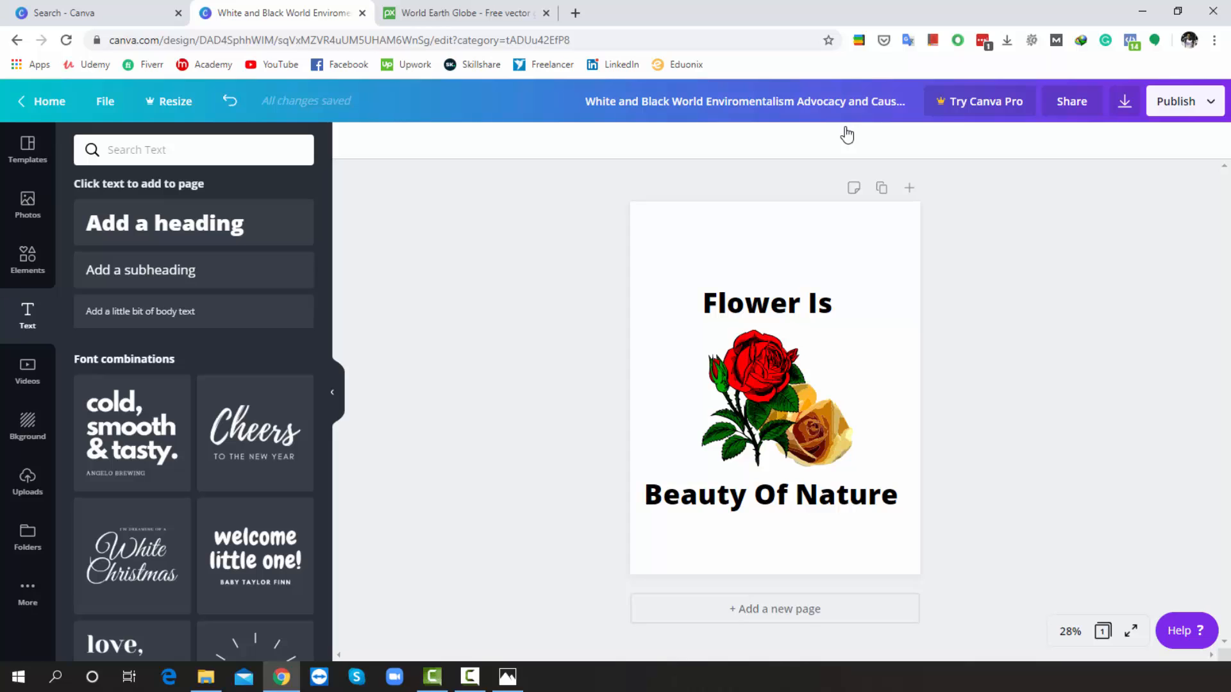
left_click(35, 152)
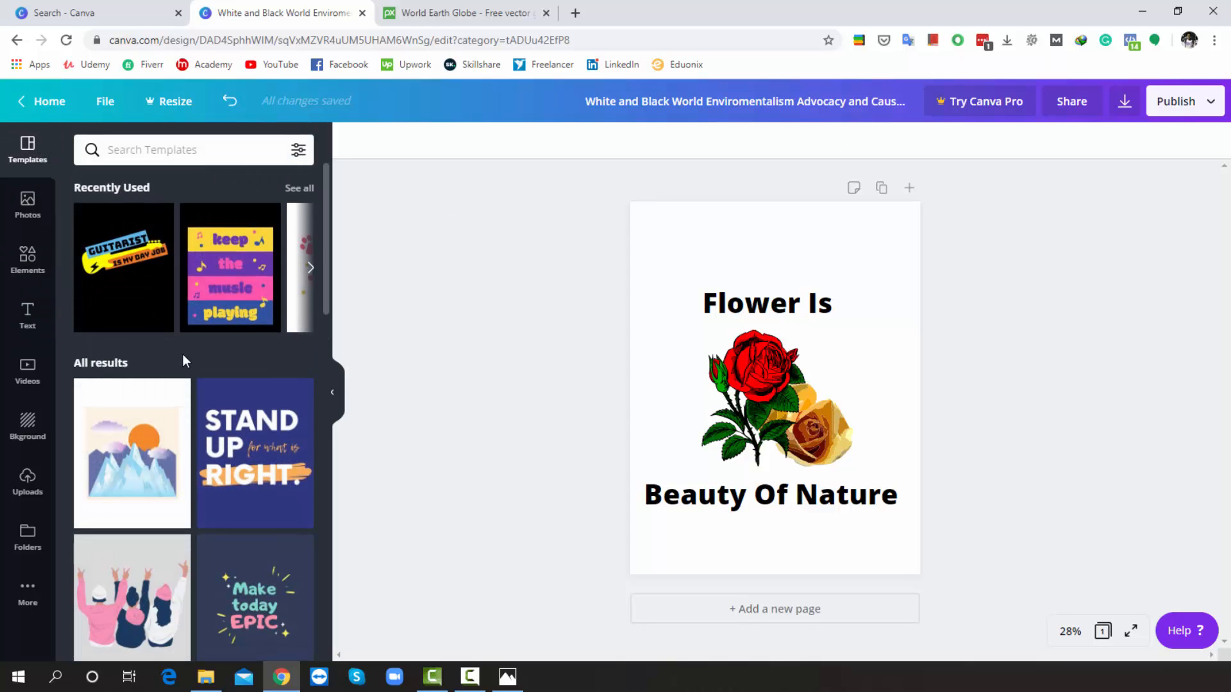
scroll(183, 356, "down", 6)
scroll(184, 361, "down", 10)
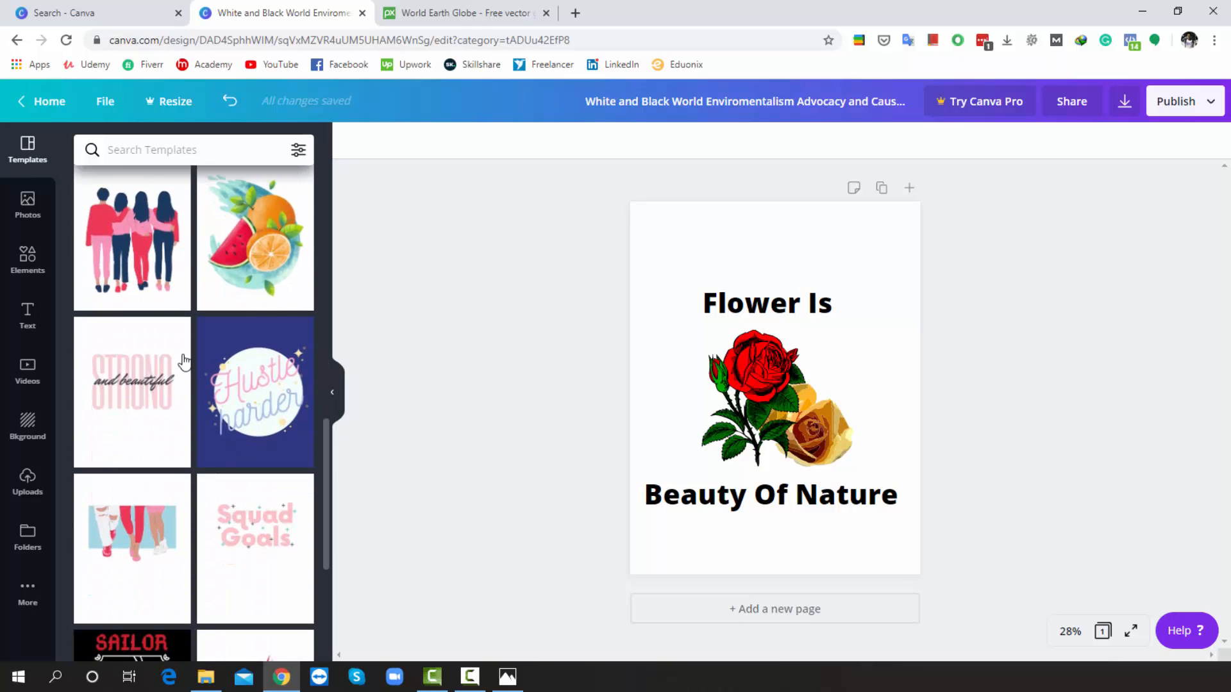
scroll(184, 362, "down", 6)
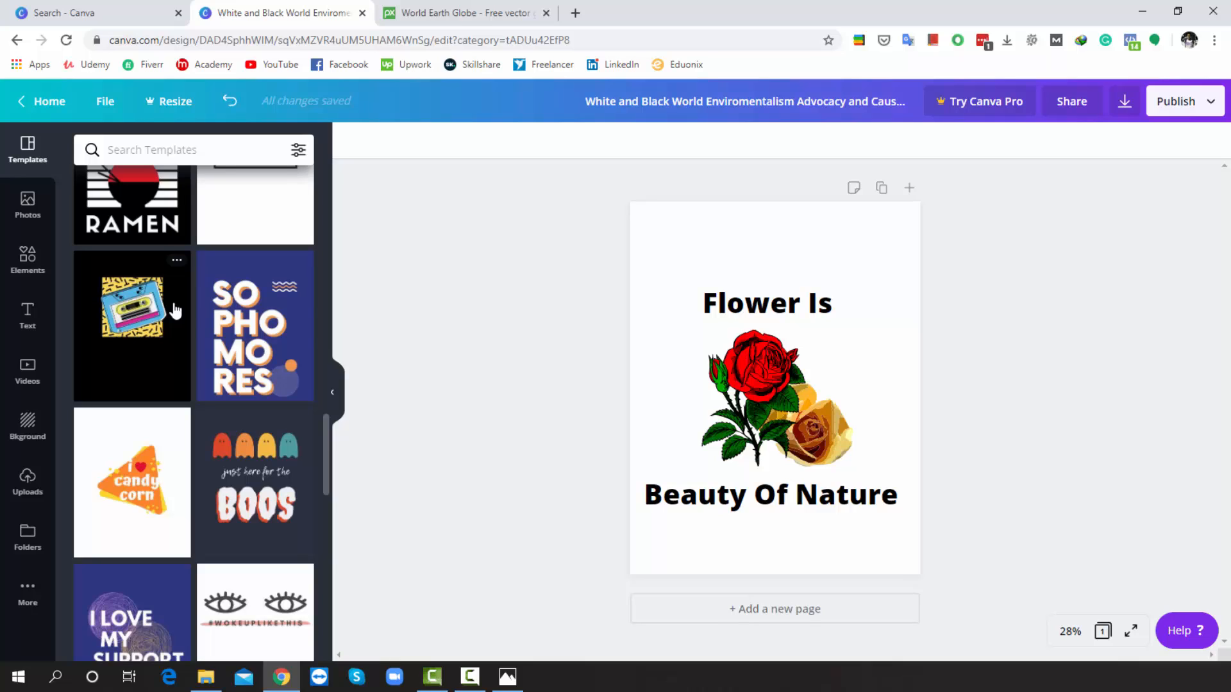
left_click(132, 152)
type("cat")
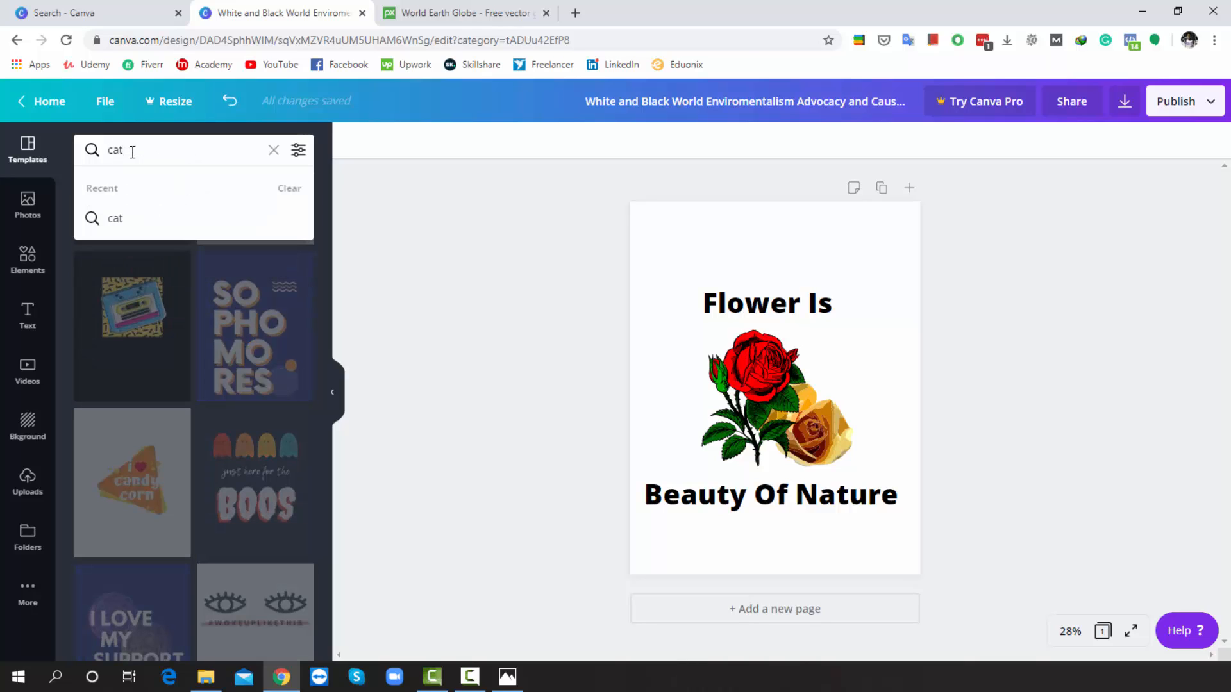
key("Return")
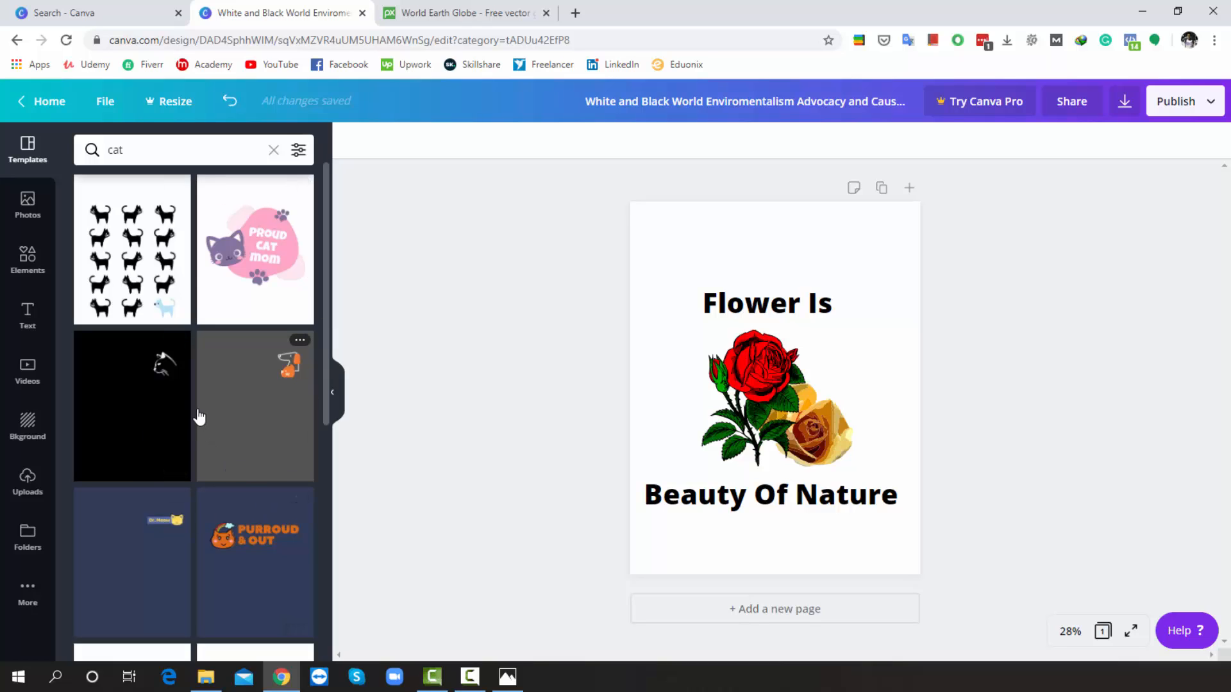
scroll(199, 418, "down", 5)
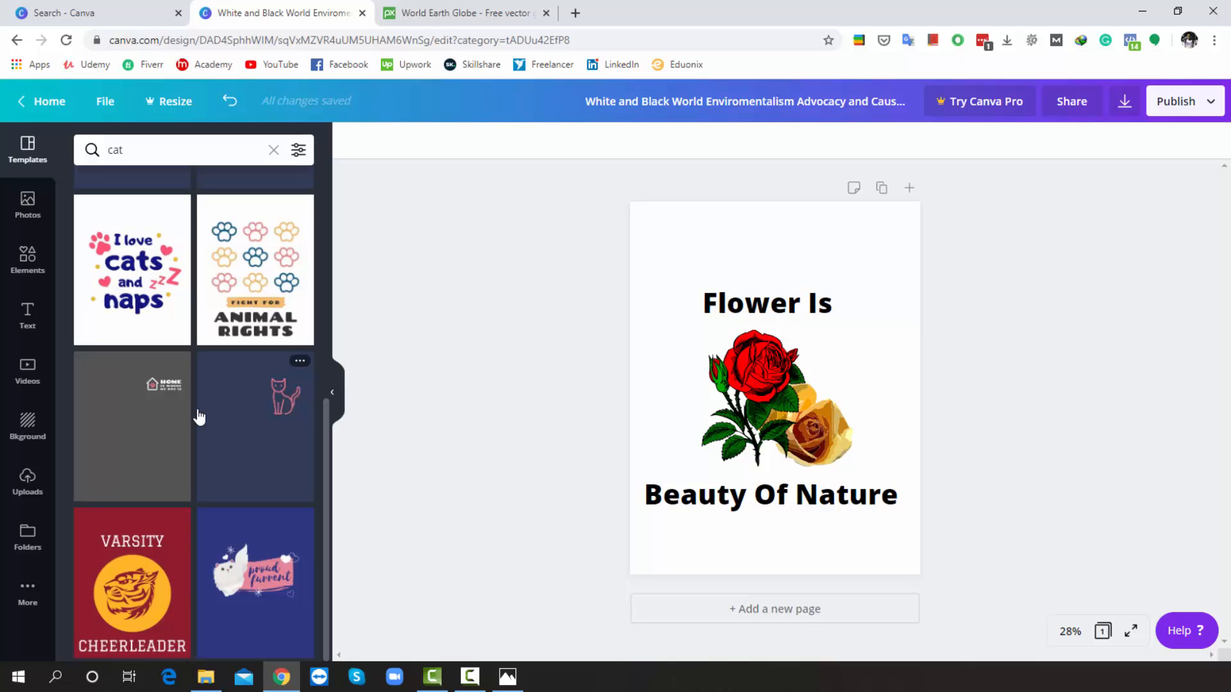
left_click(154, 288)
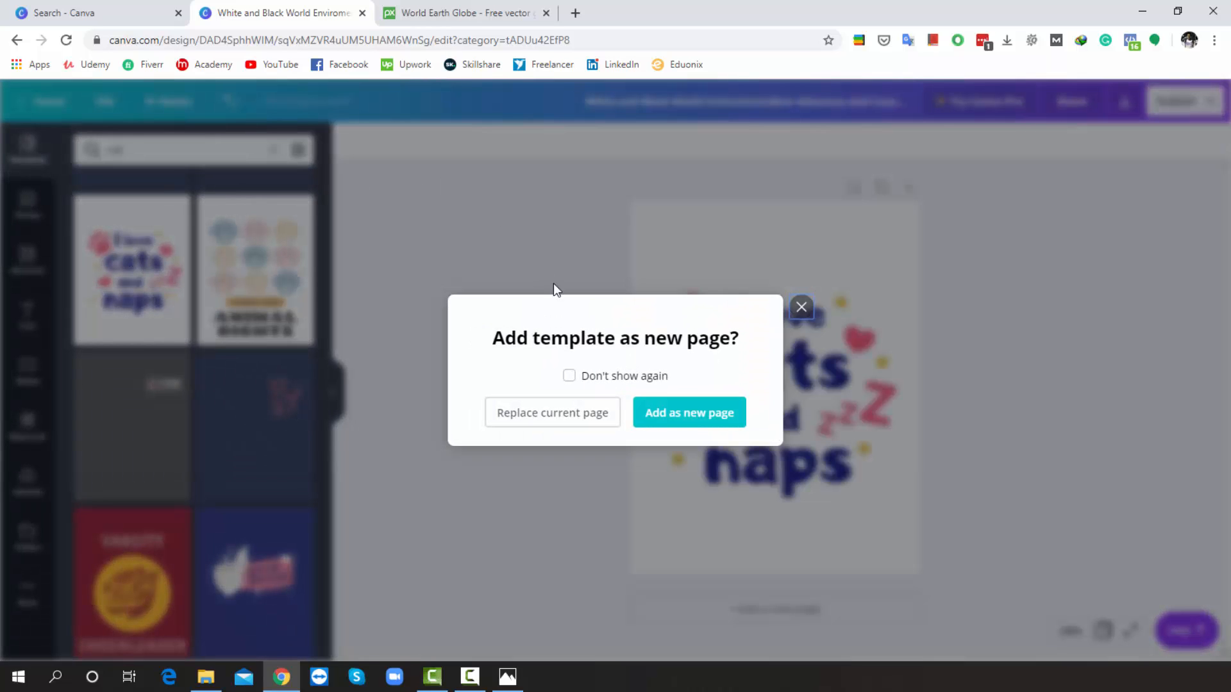
left_click(694, 414)
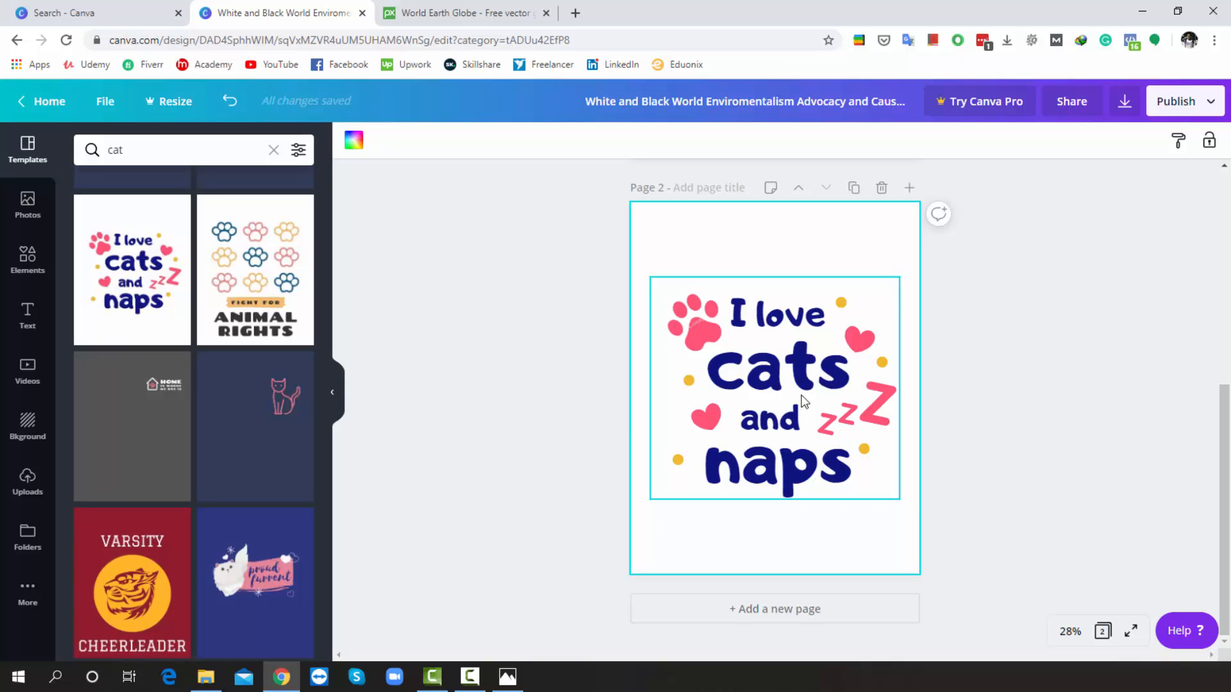
Search the templates for "gym" and apply the "Workout Warrior" template to page 2.
left_click(272, 152)
type("gym")
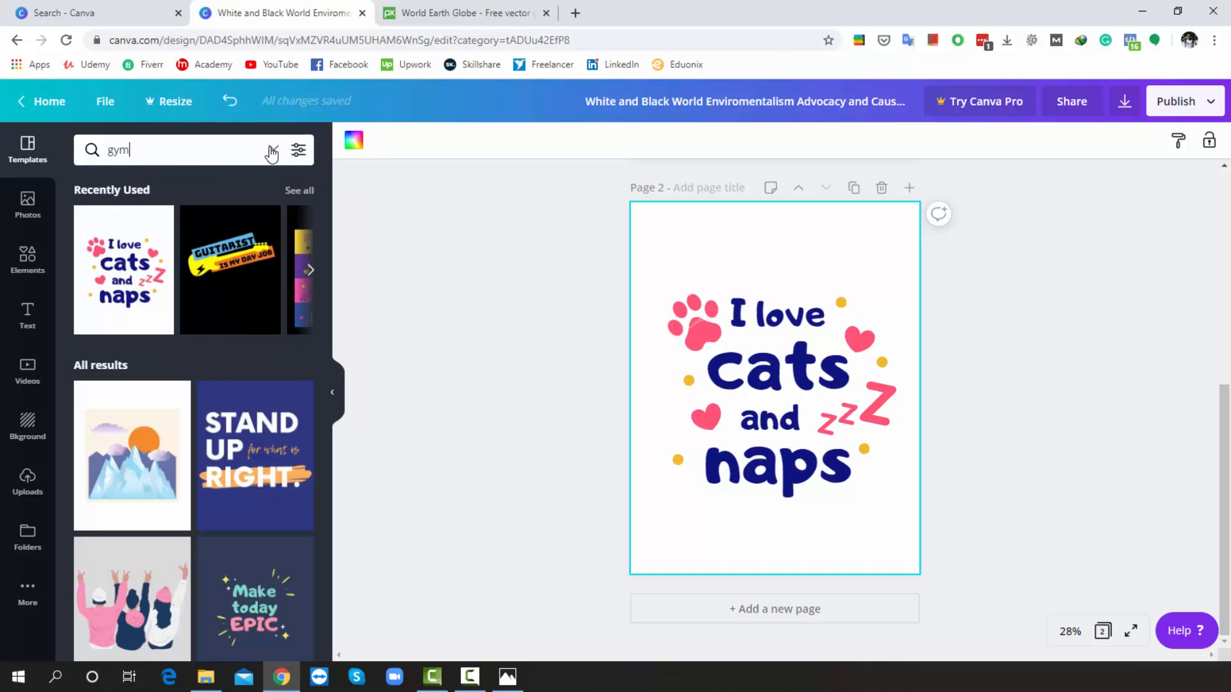
key("Return")
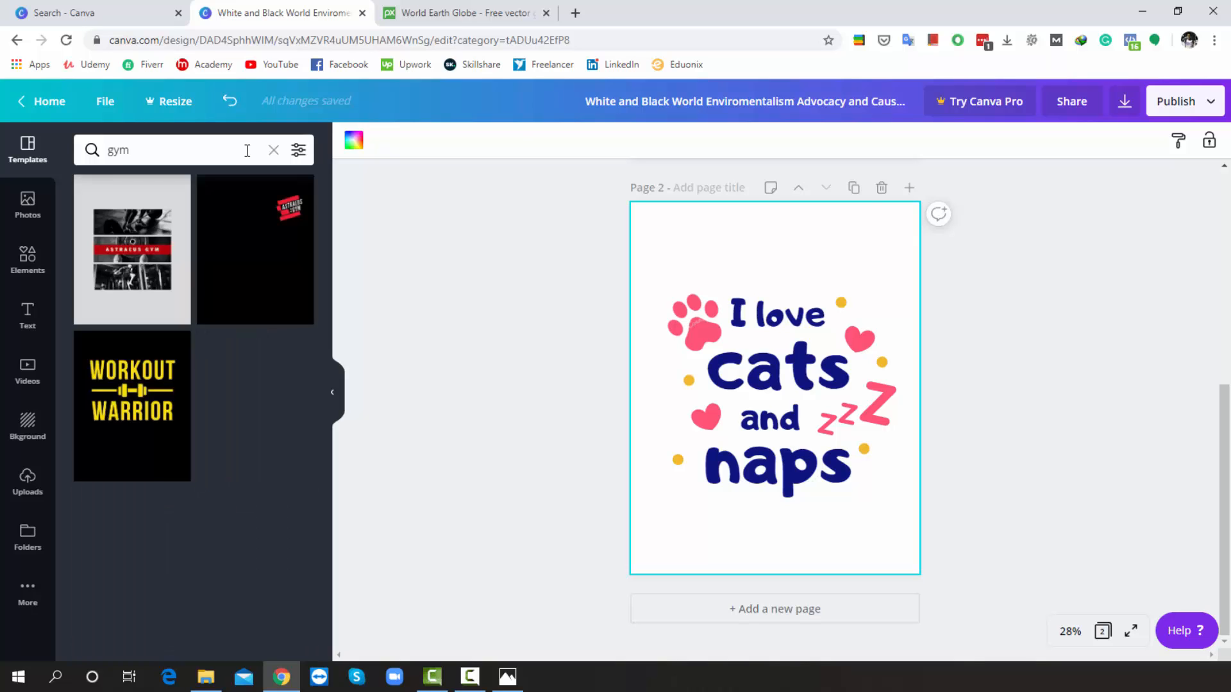
left_click(126, 391)
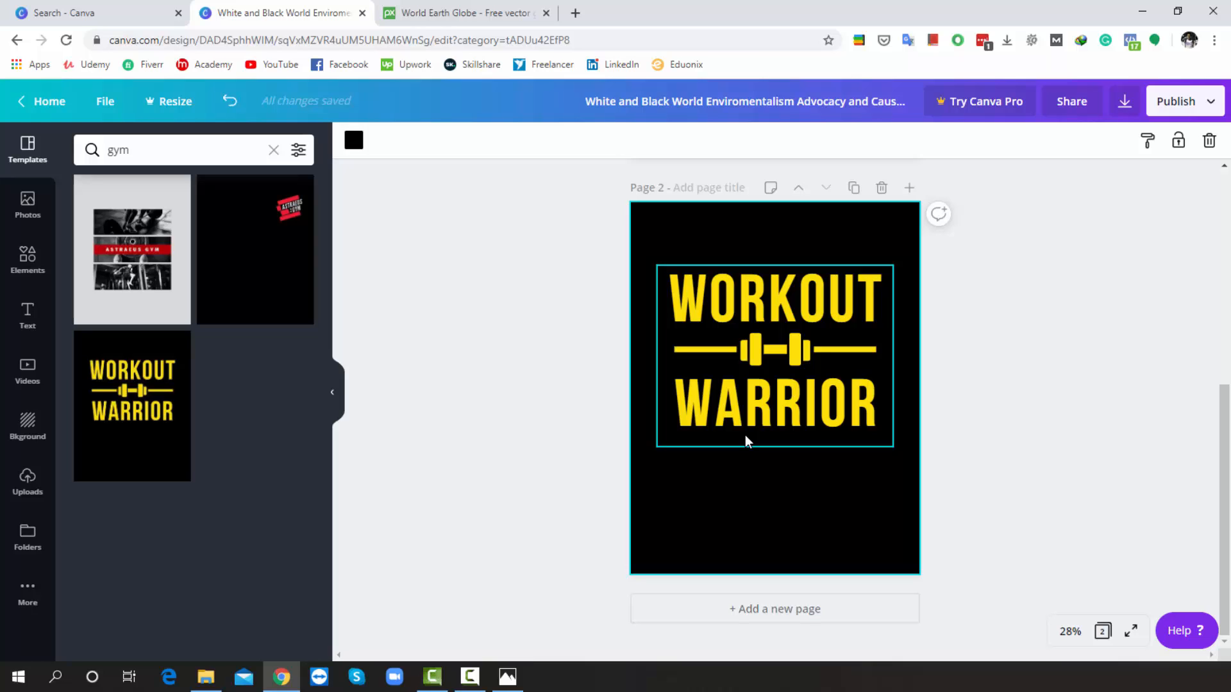
Open the Pexels free image library and search it for "gym" photos.
left_click(21, 599)
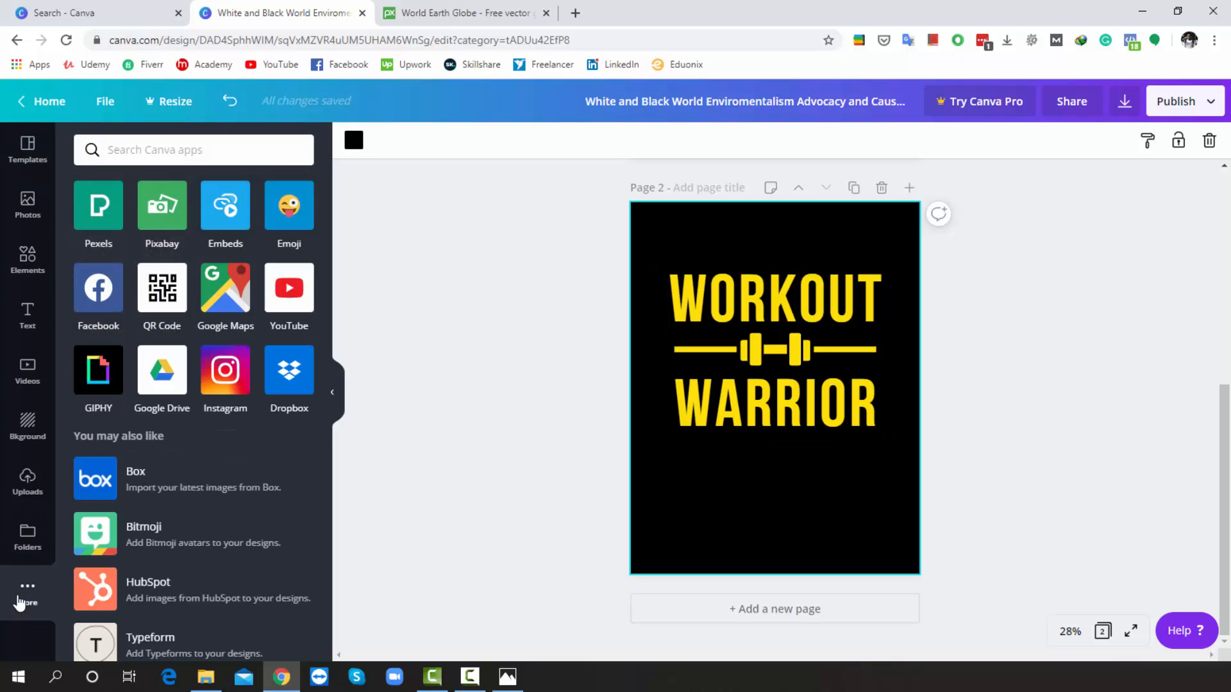
left_click(112, 222)
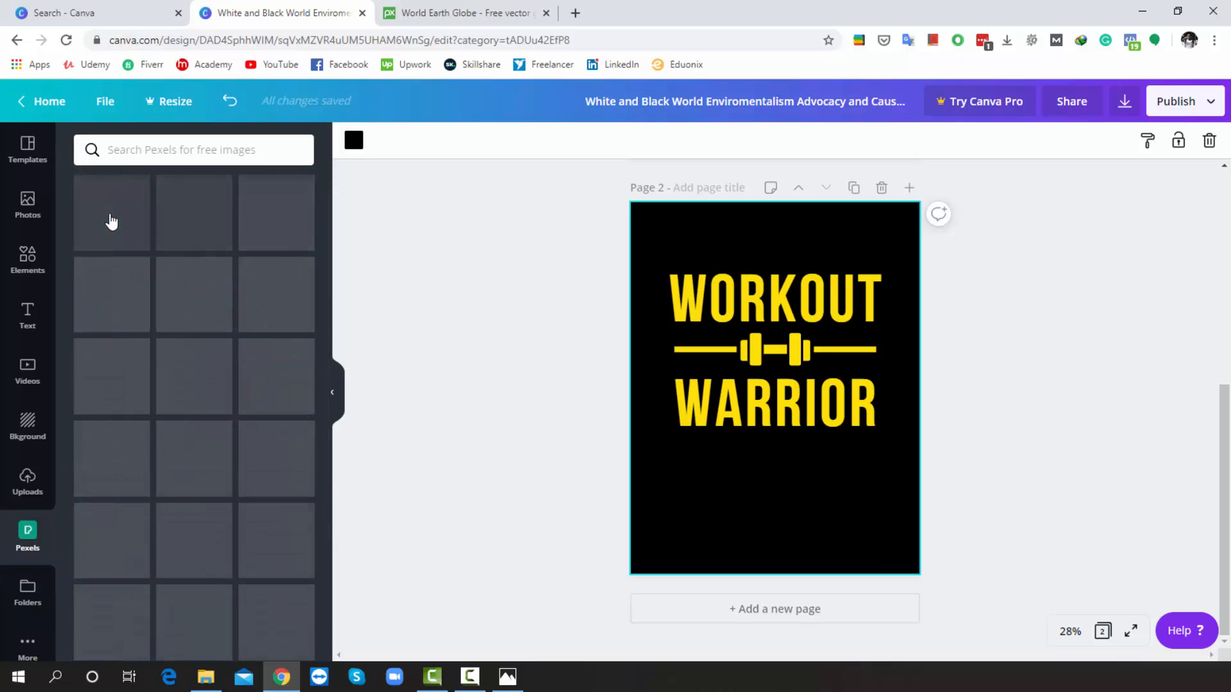
left_click(141, 145)
type("gym")
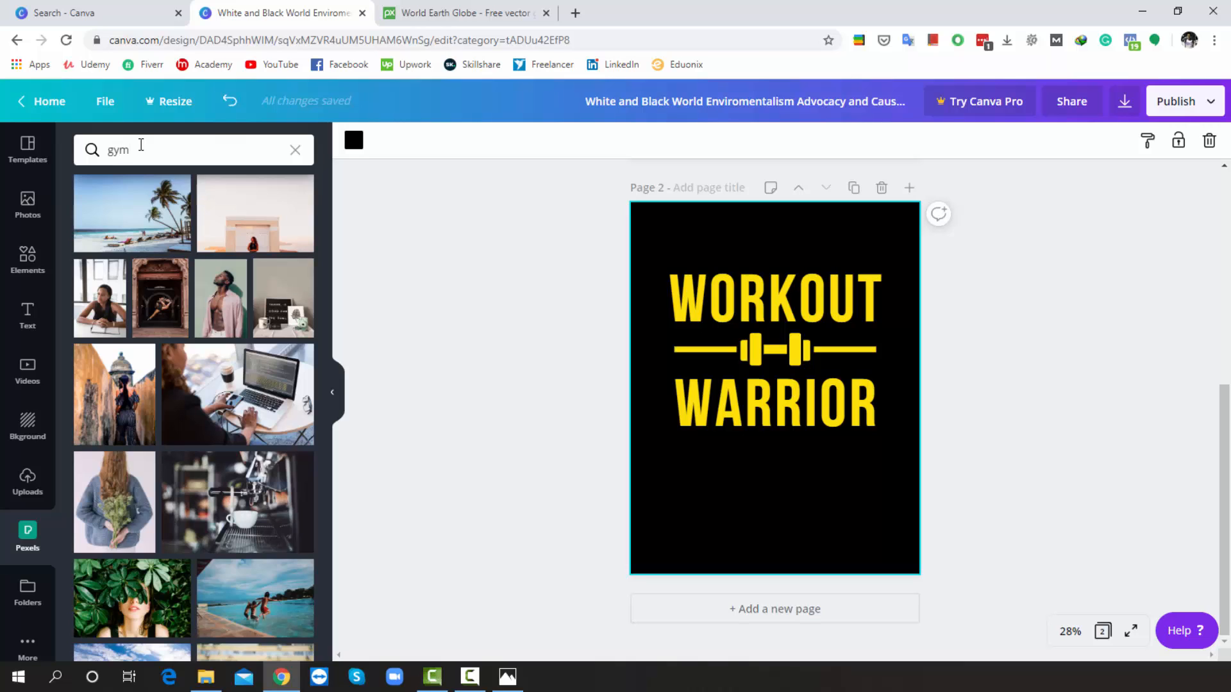
key("Return")
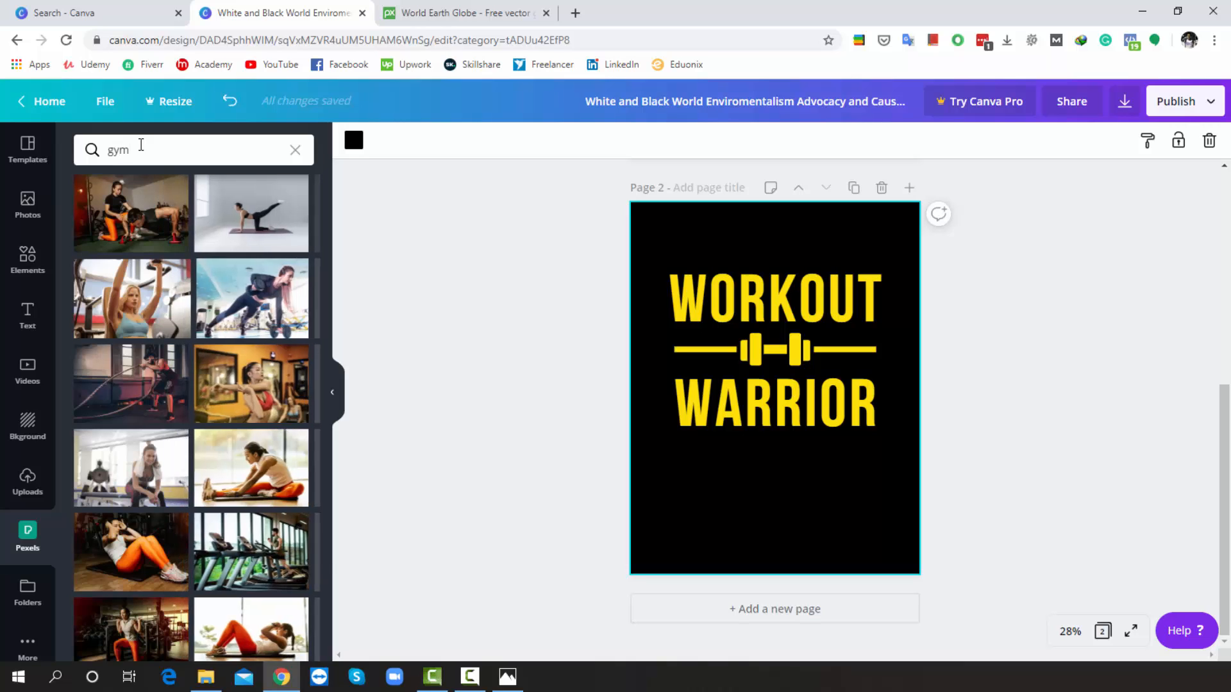
Set the Pexels photo of women stretching in front of an orange wall as the background of page 2.
scroll(156, 224, "down", 10)
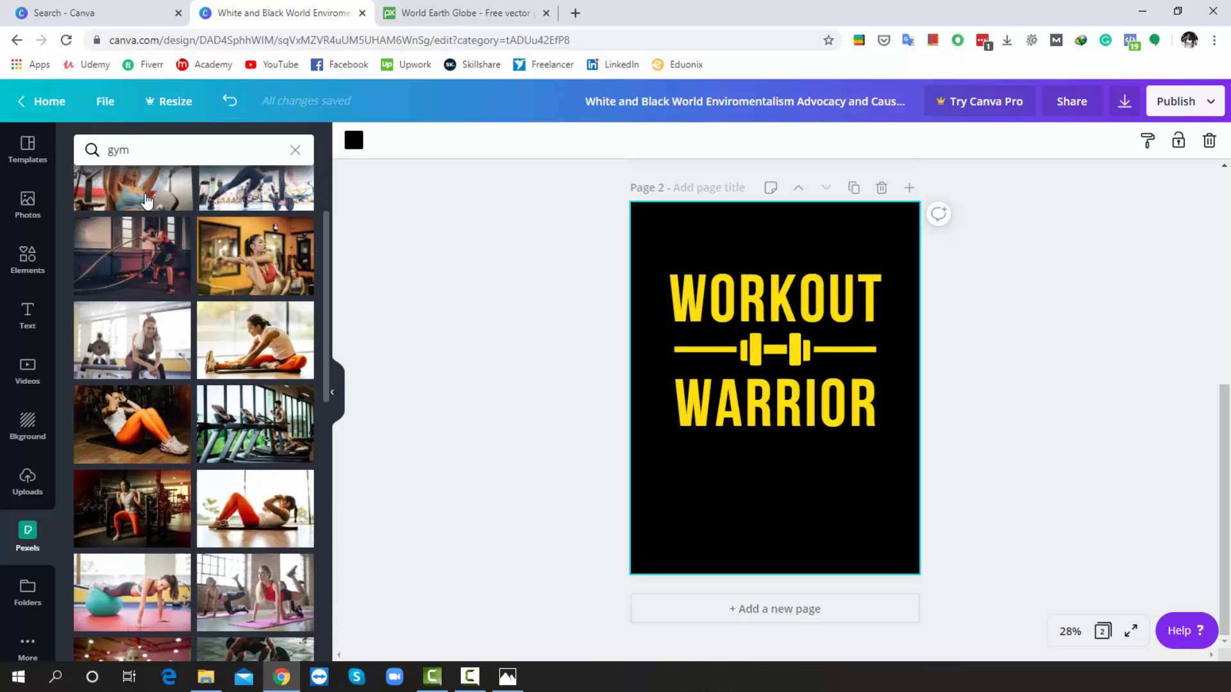
scroll(156, 224, "down", 1)
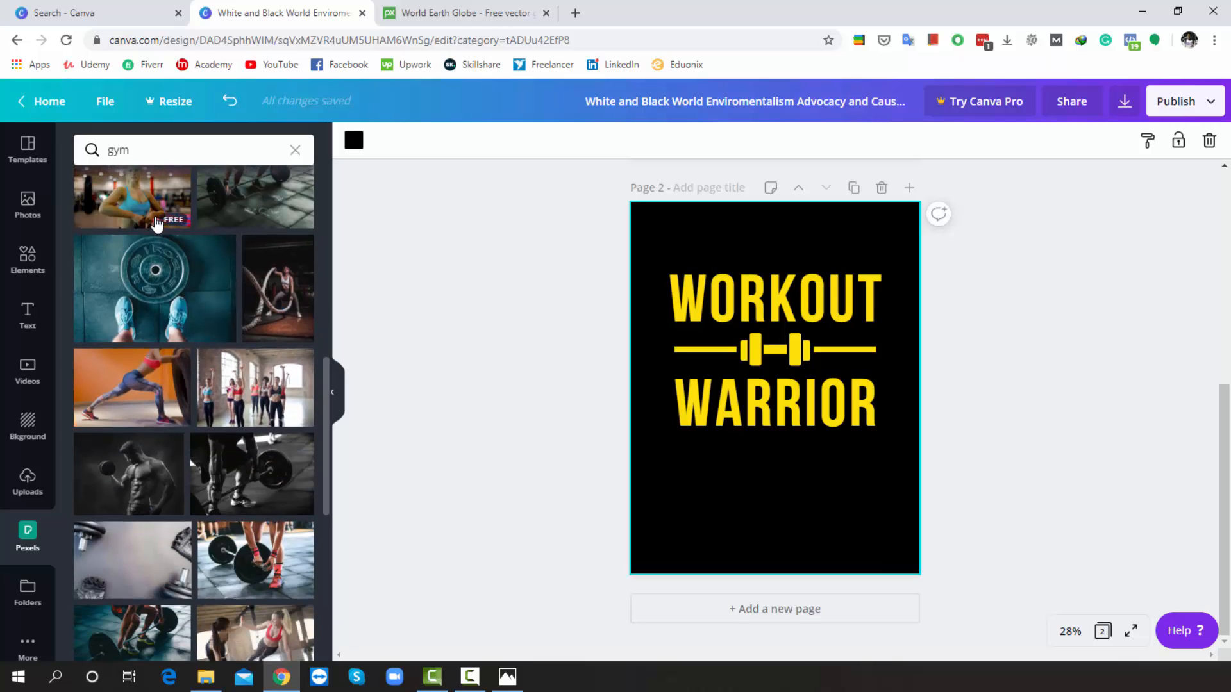
scroll(155, 224, "down", 10)
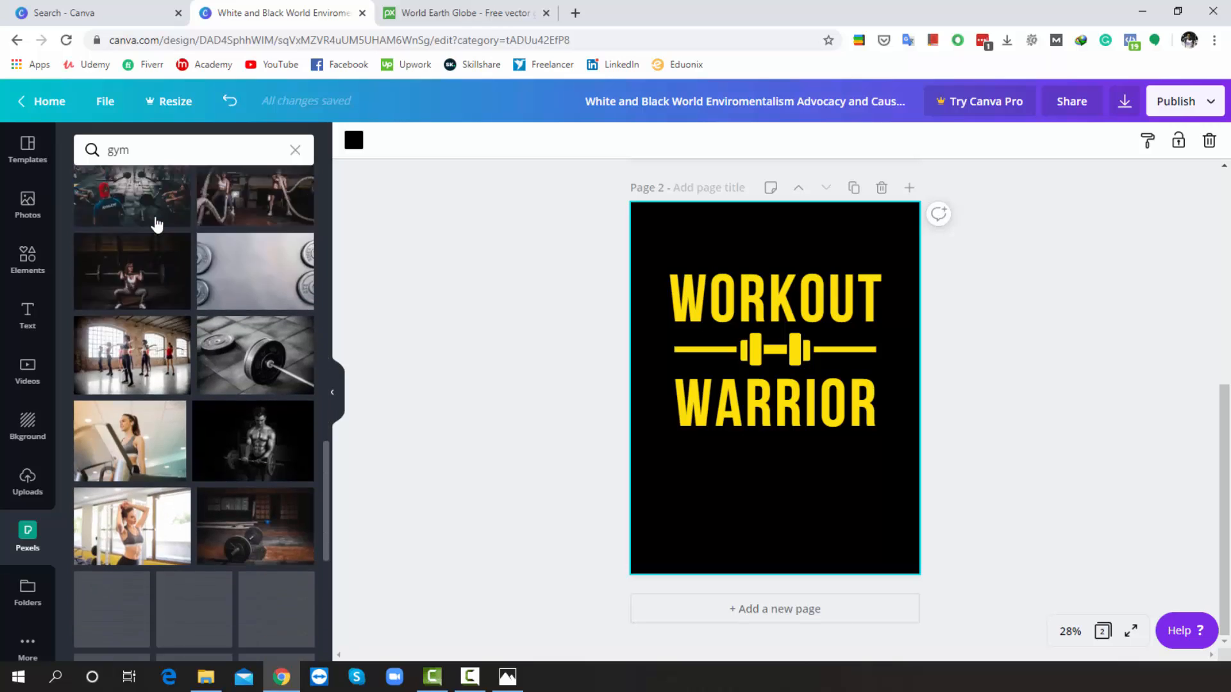
scroll(192, 270, "down", 8)
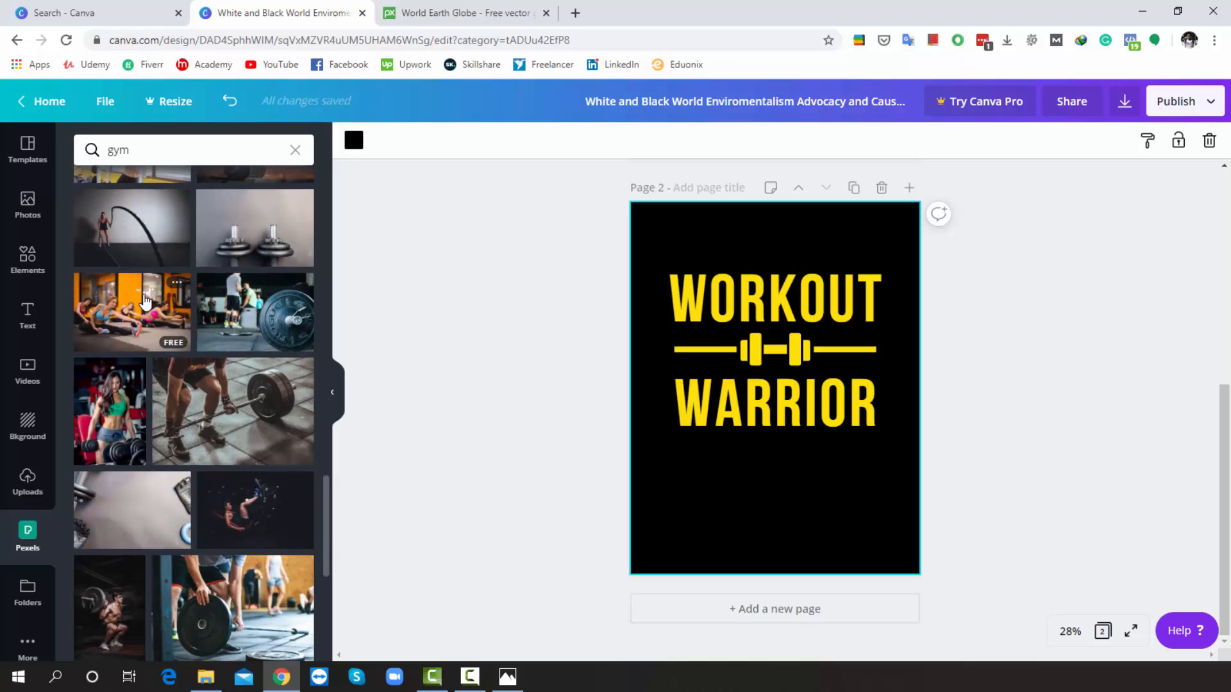
left_click_drag(143, 301, 637, 268)
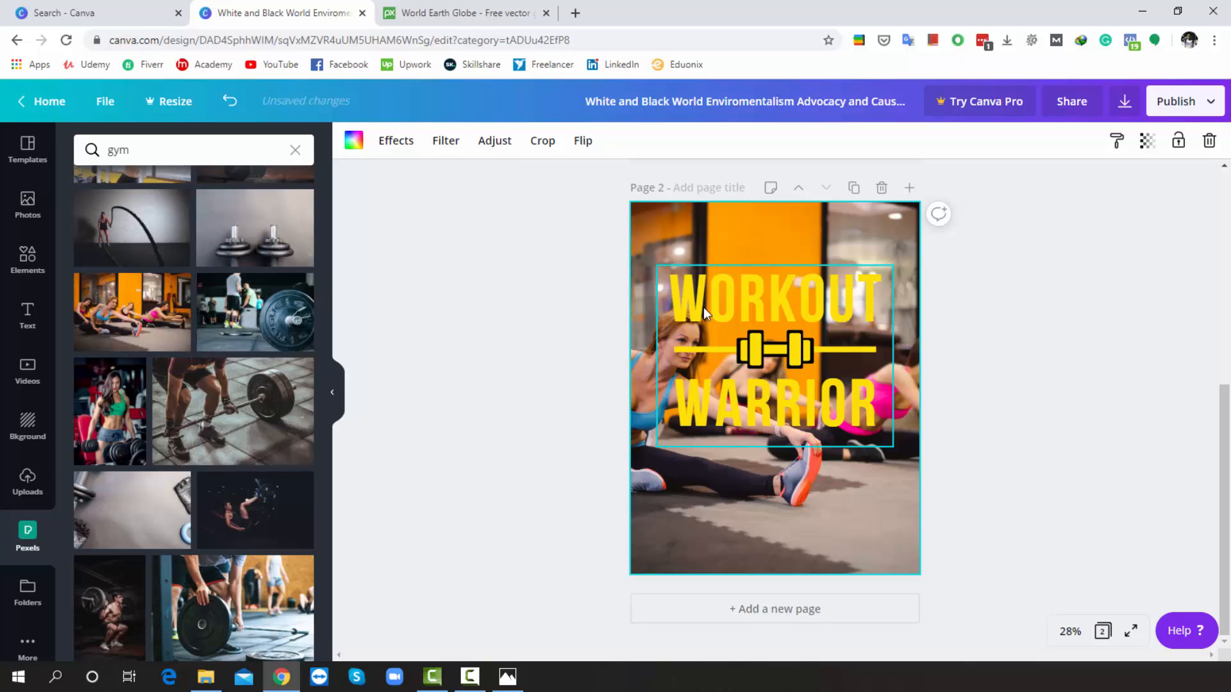
Replace the page 2 background with the Pexels photo of a blonde woman in a blue top seen from behind.
scroll(262, 376, "down", 7)
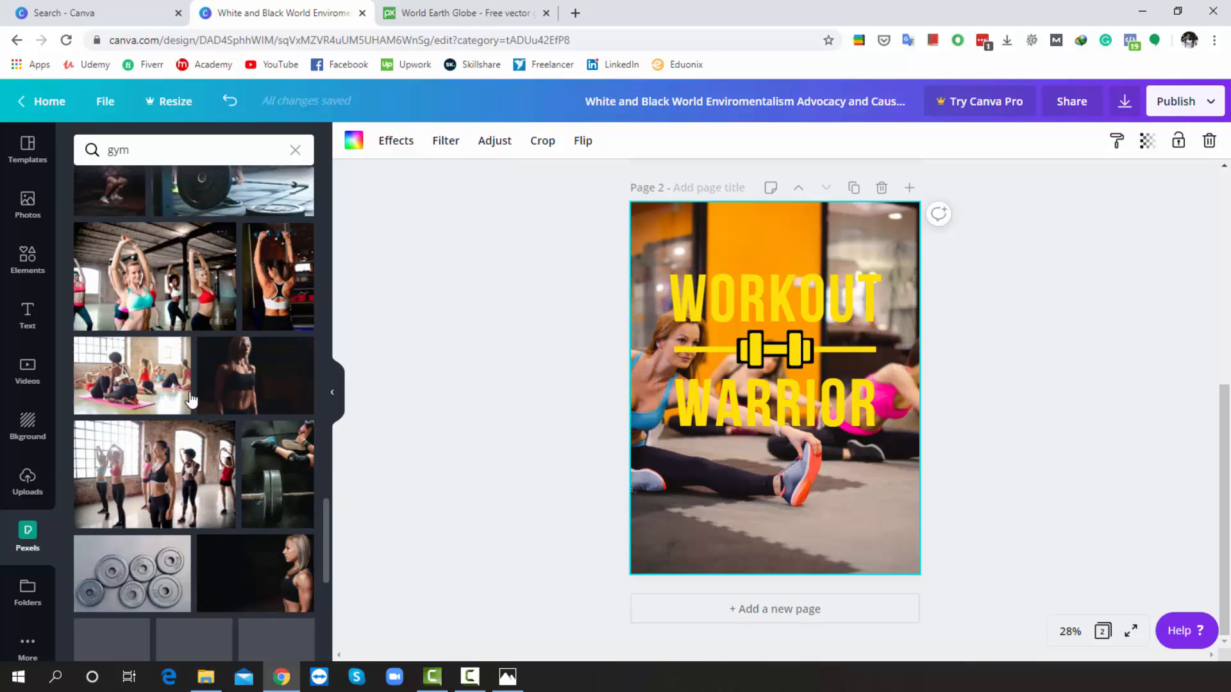
scroll(262, 377, "down", 3)
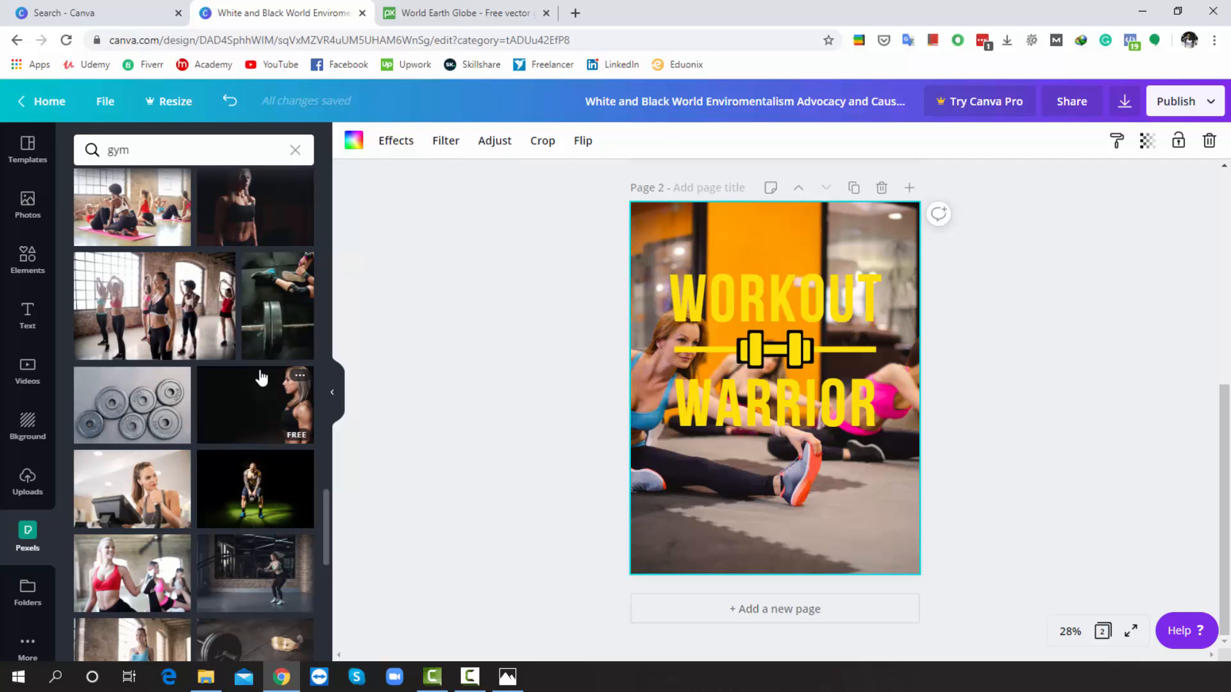
scroll(262, 379, "down", 2)
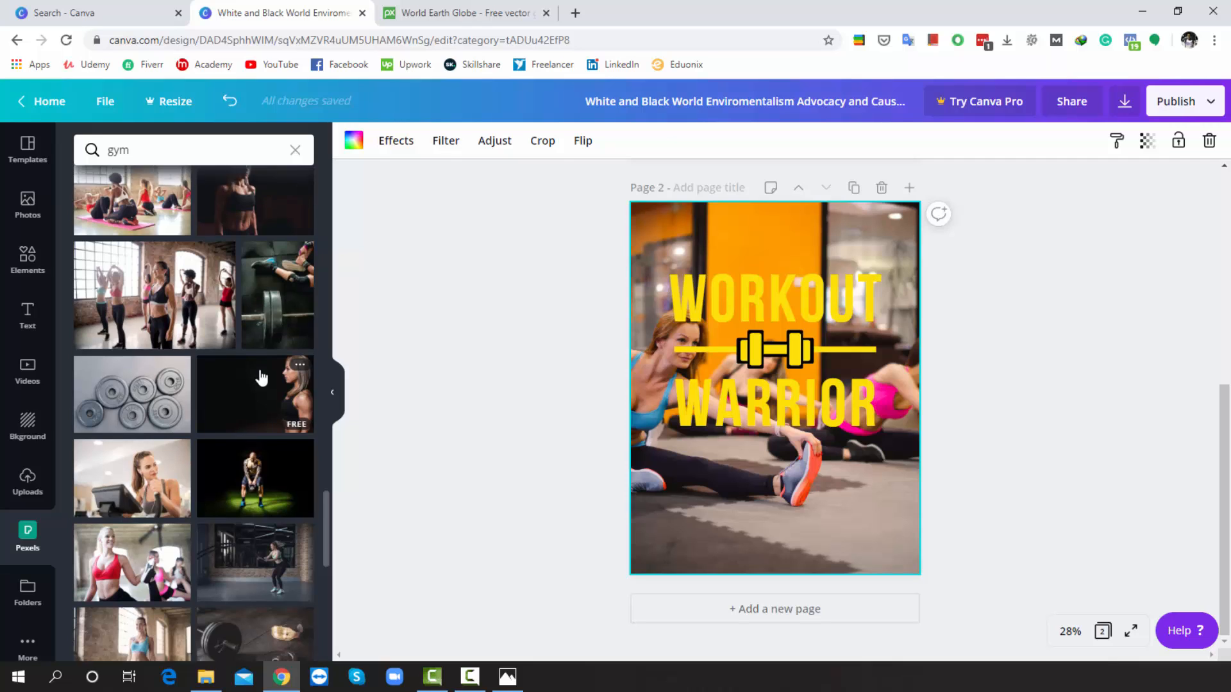
scroll(261, 377, "down", 3)
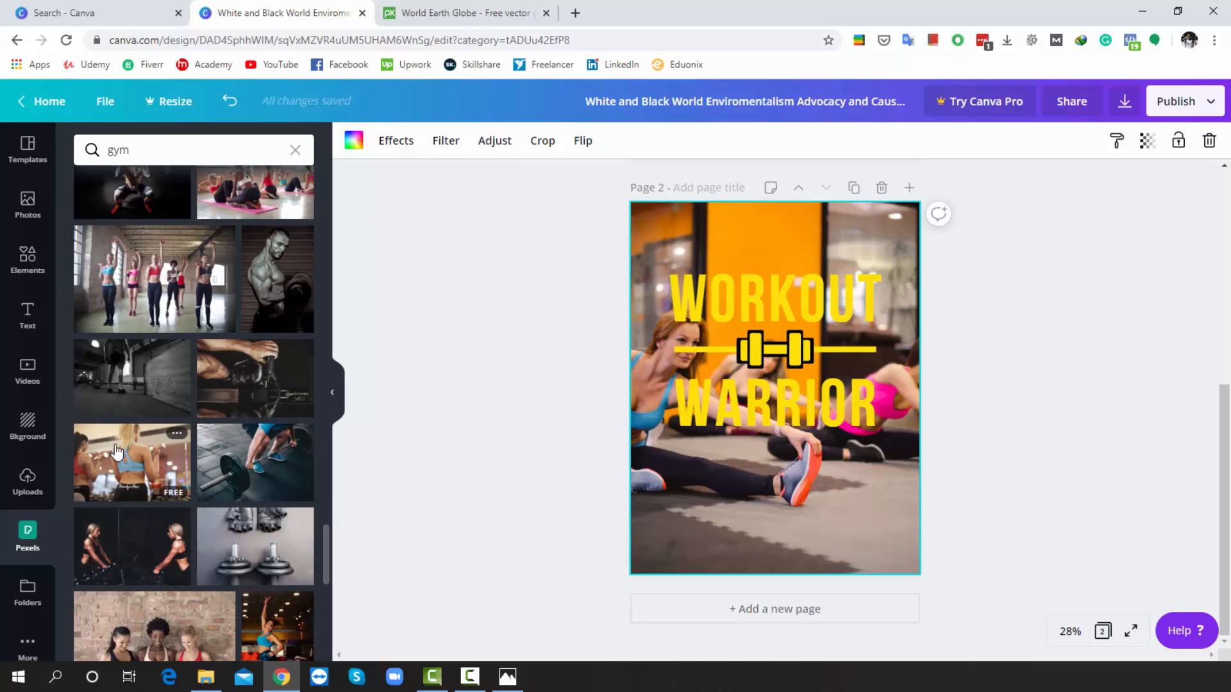
left_click_drag(118, 452, 649, 245)
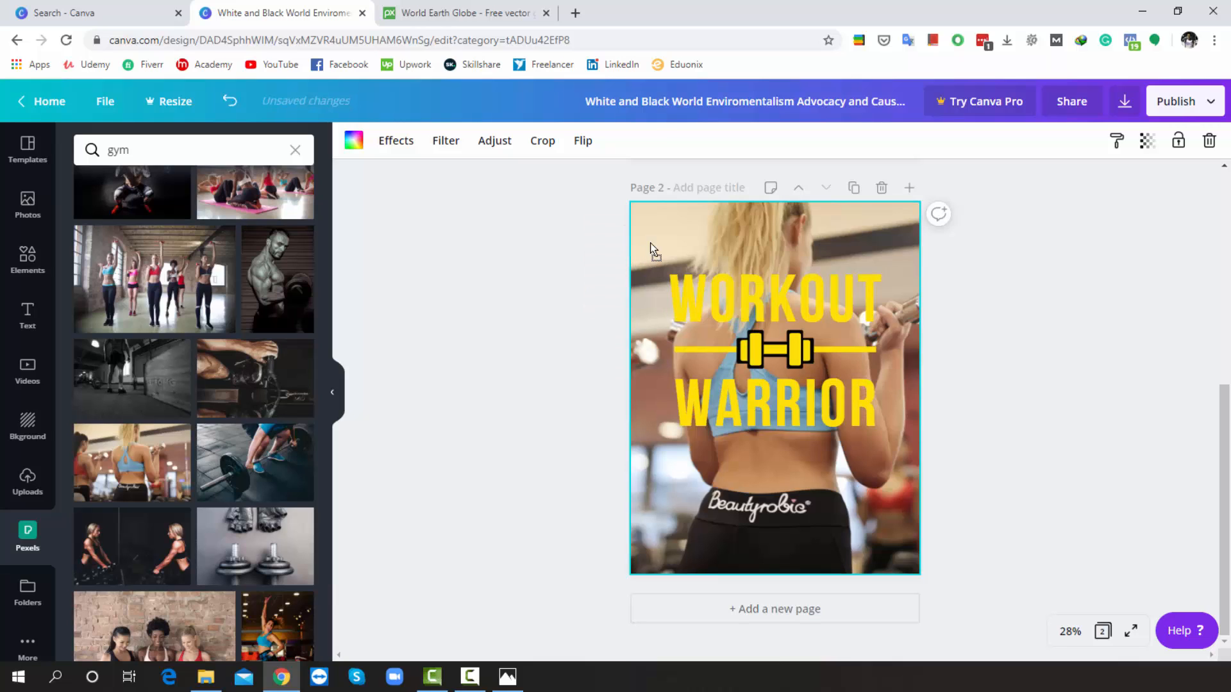